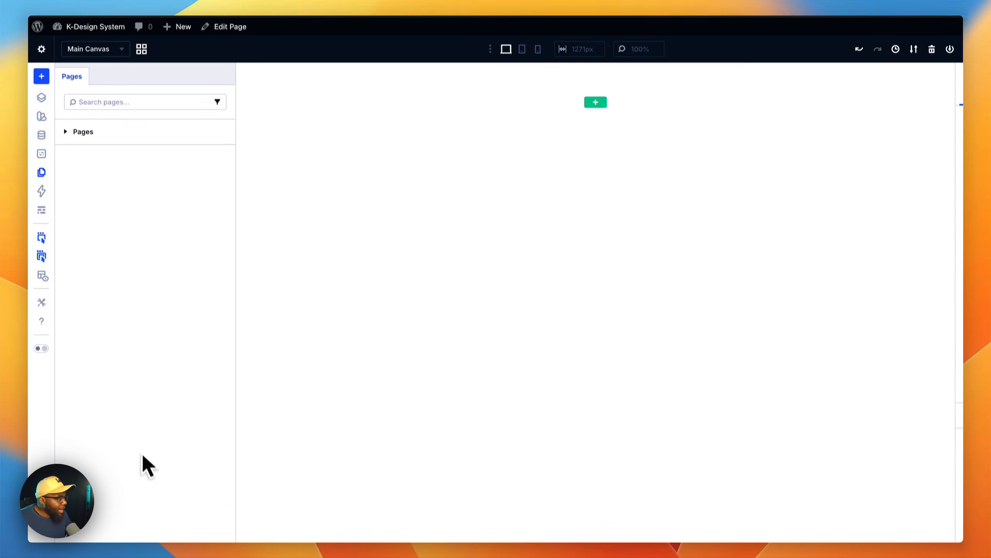
Add a page named New Mak Page with the Pages post type and Published status.
left_click(159, 526)
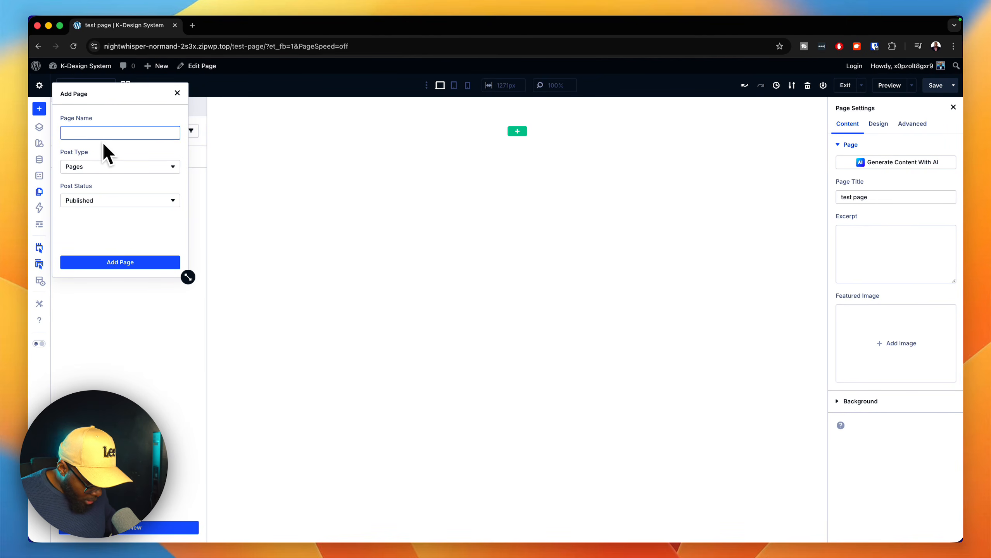
type("New Page")
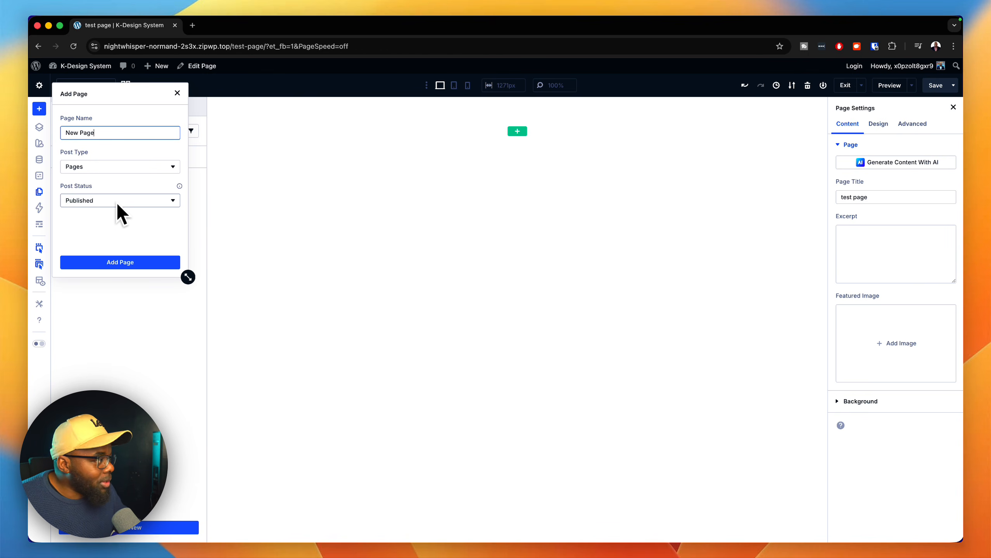
left_click(116, 204)
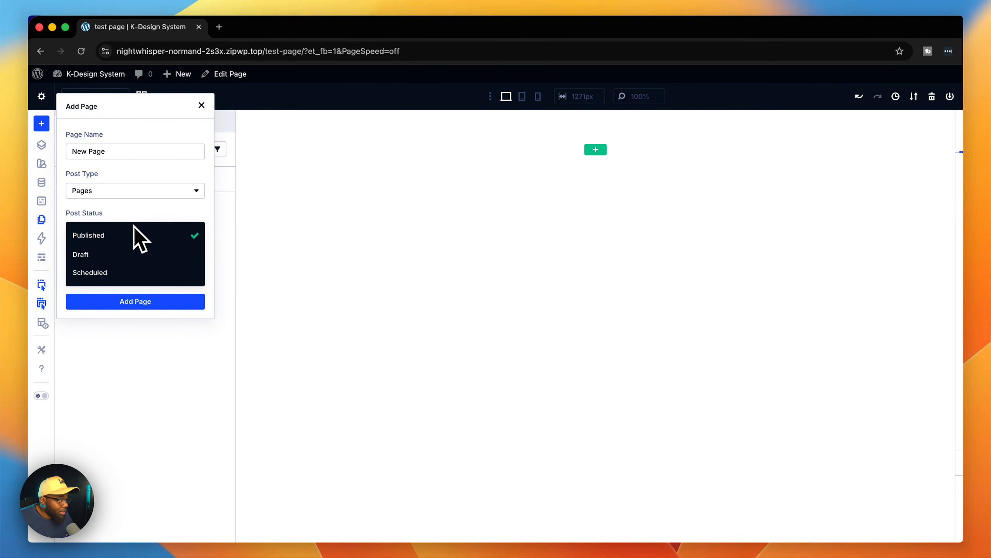
left_click(109, 234)
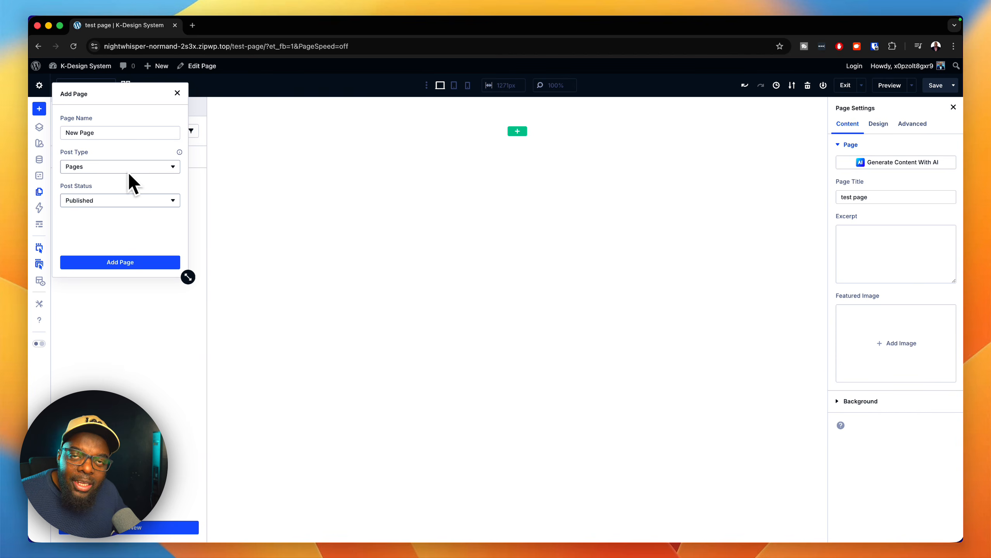
left_click(133, 167)
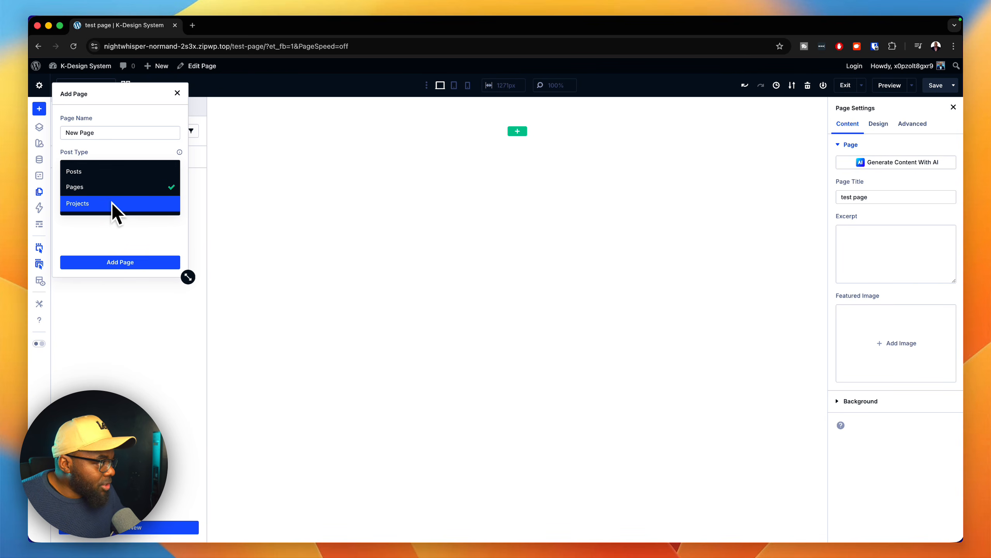
left_click(109, 187)
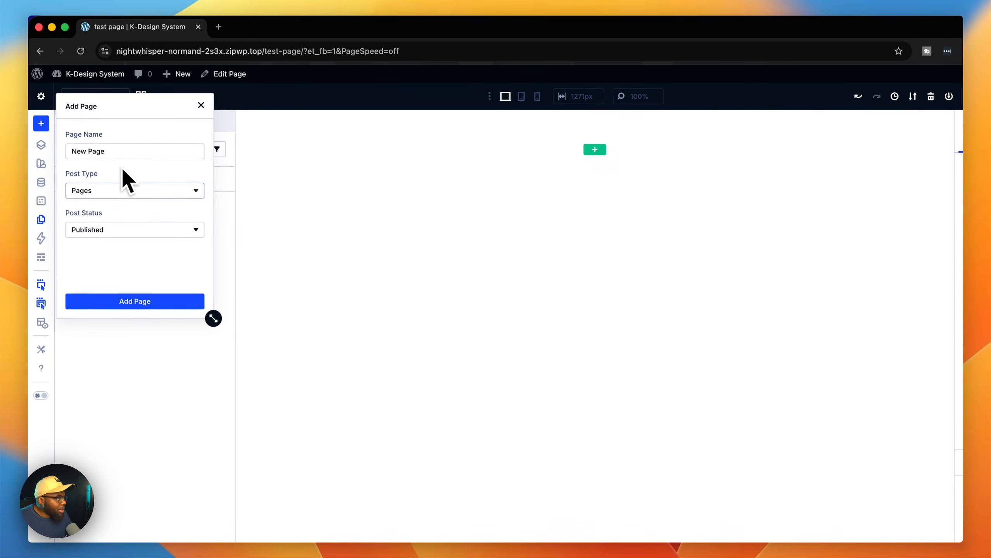
left_click(87, 155)
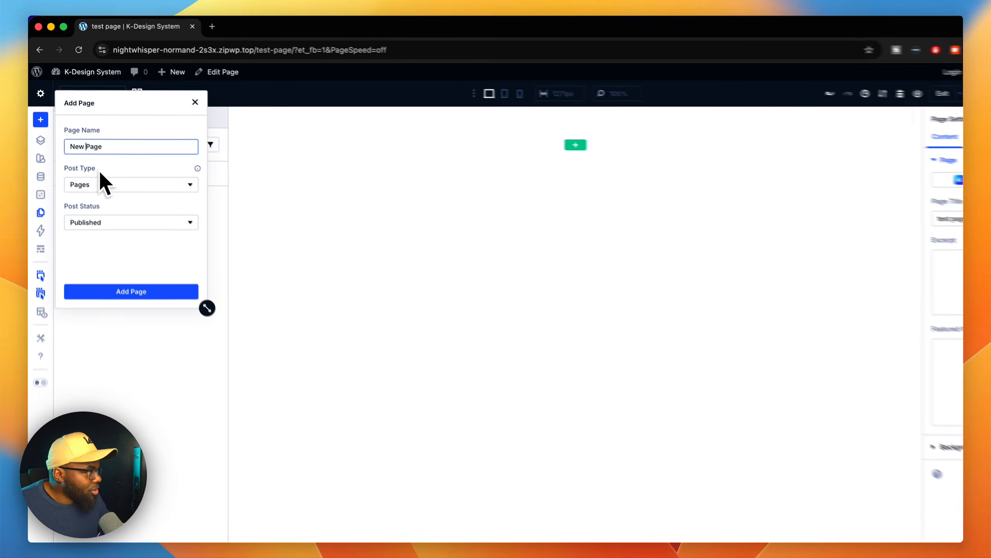
type("Mak")
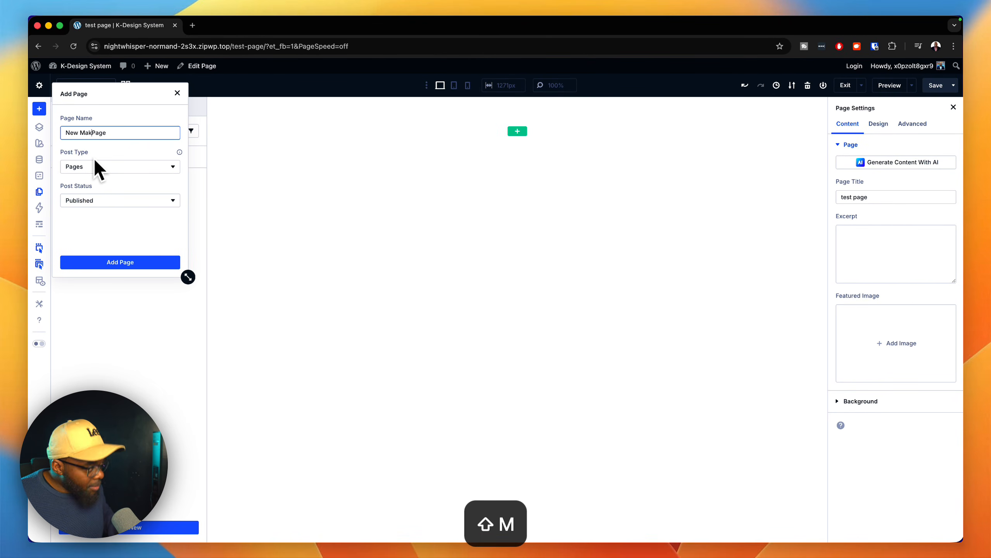
left_click(151, 263)
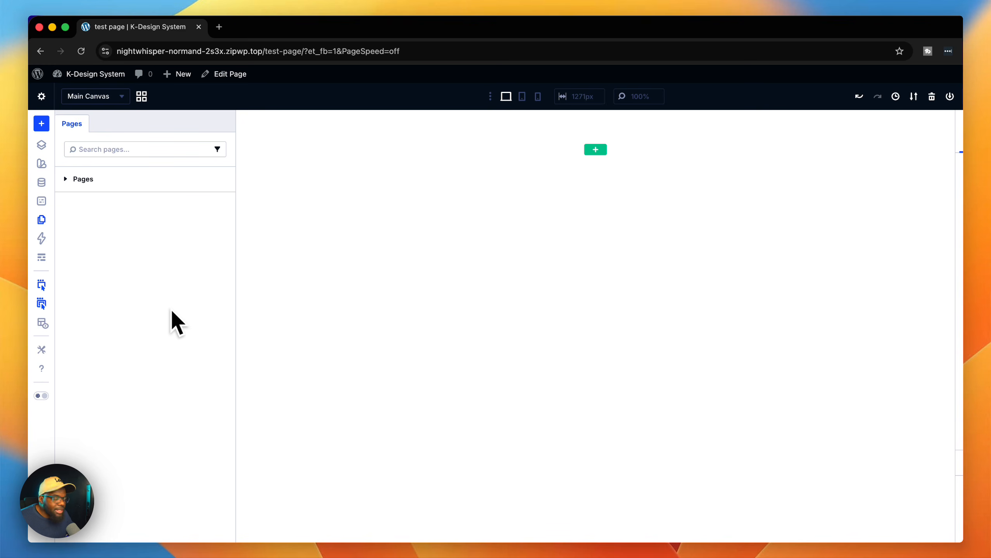
Expand the list of pages and open the topmost New Mak Page for editing.
left_click(74, 183)
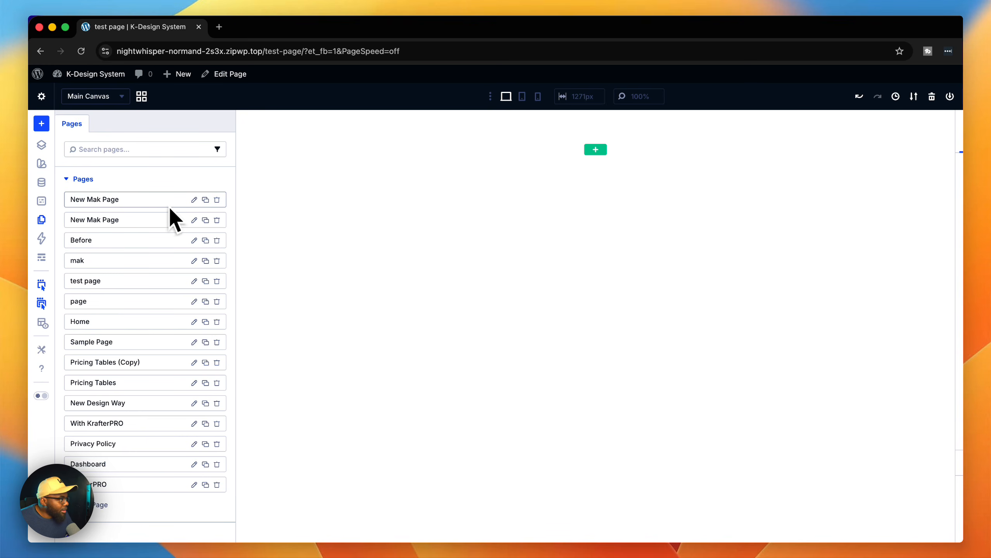
left_click(194, 200)
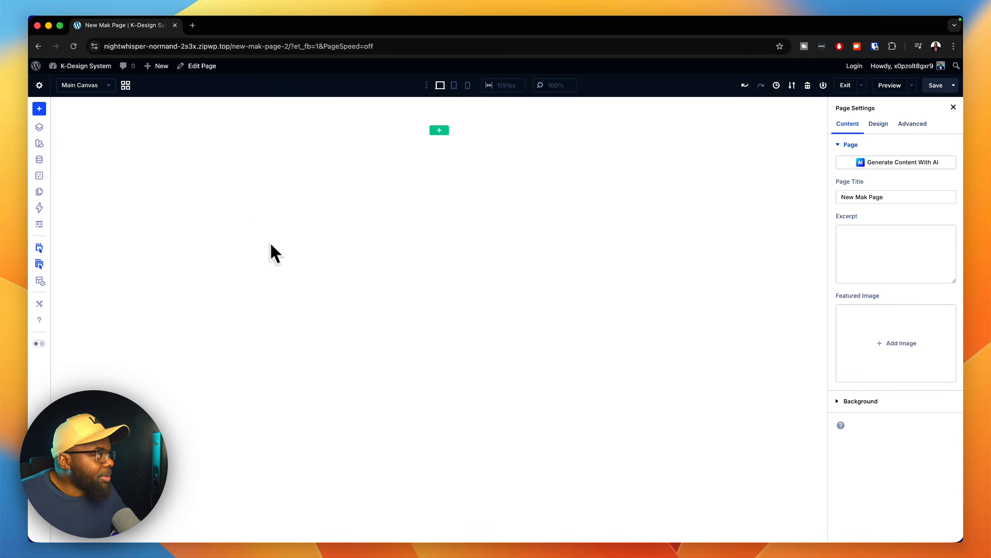
Open the WordPress dashboard in a new tab and go through the list of all pages to the Add Page editor.
mouse_move(82, 73)
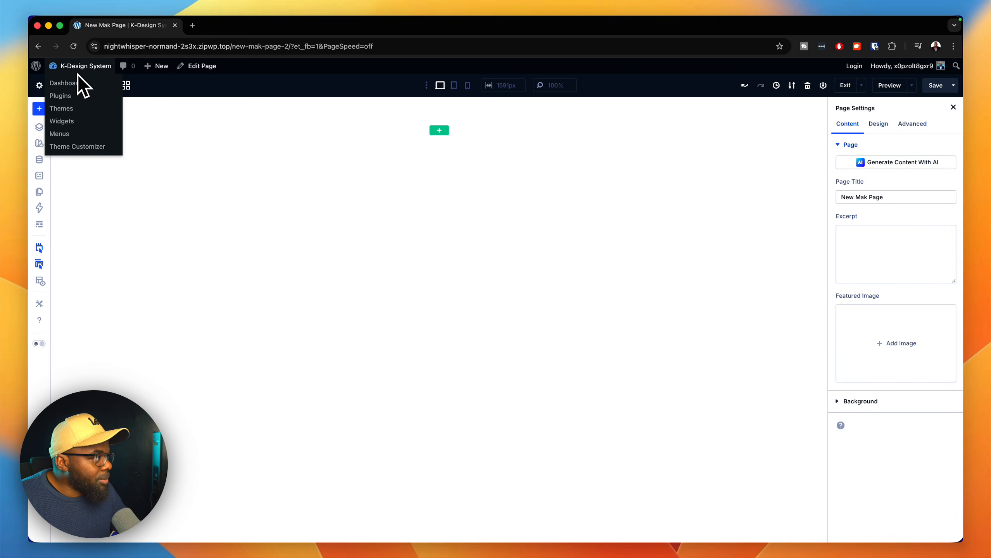
left_click(75, 85, "super")
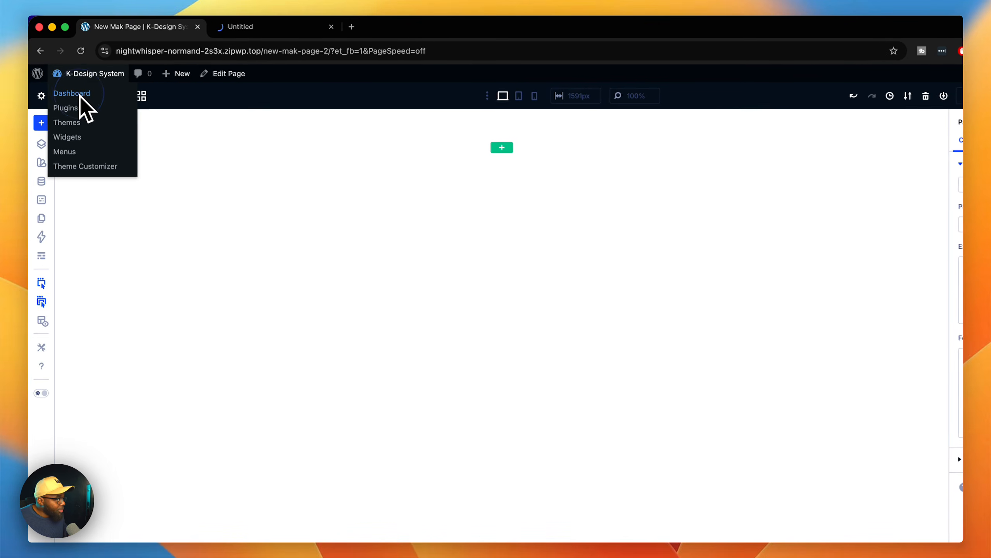
left_click(307, 30)
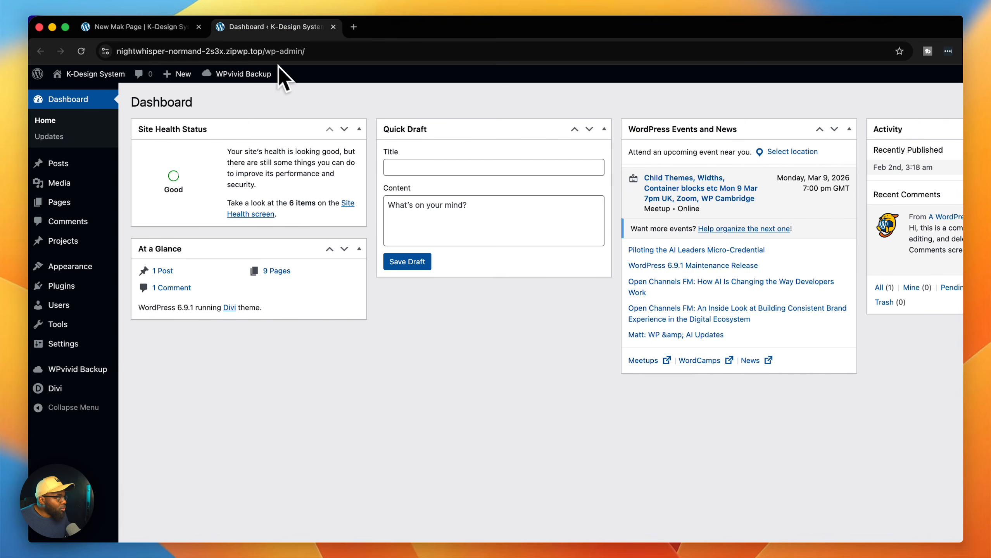
mouse_move(98, 204)
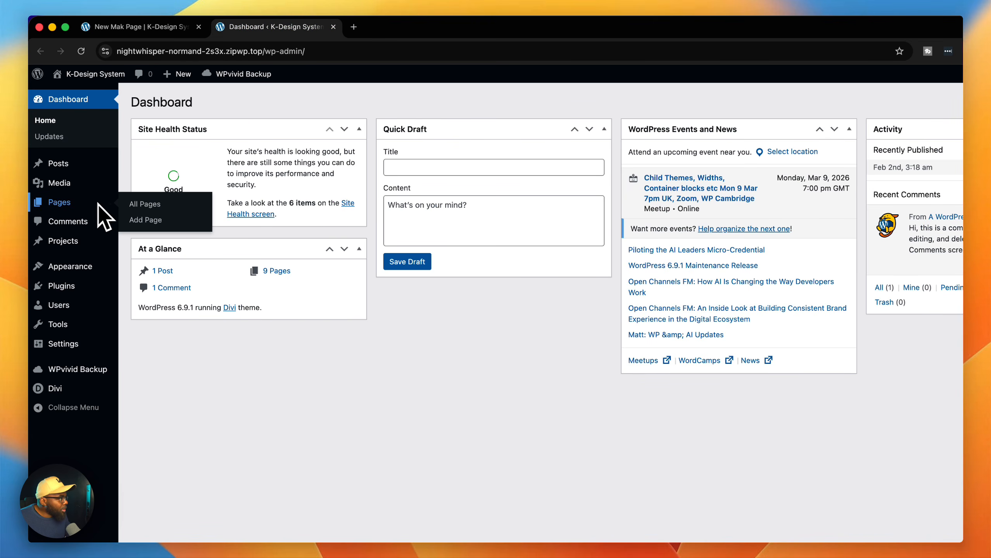
left_click(150, 205)
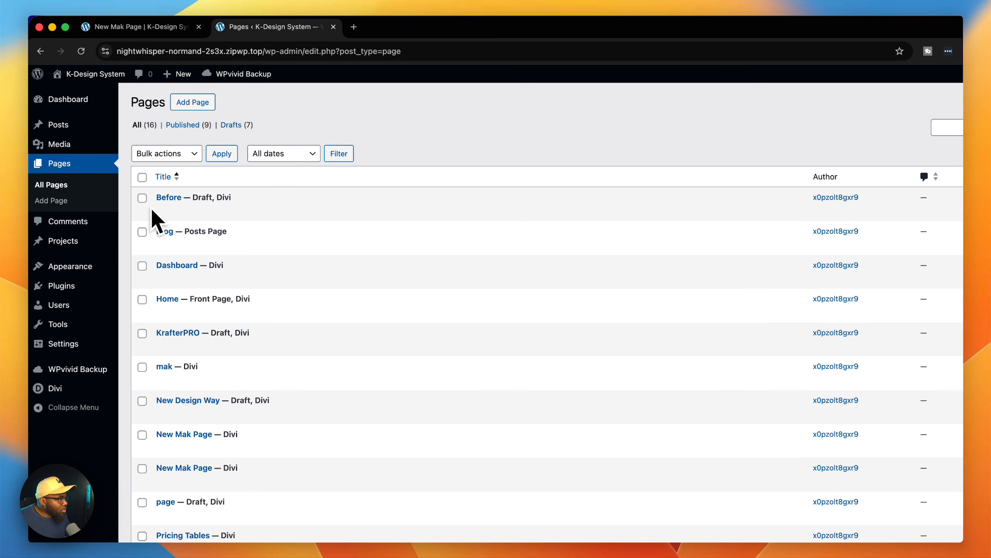
left_click(53, 203)
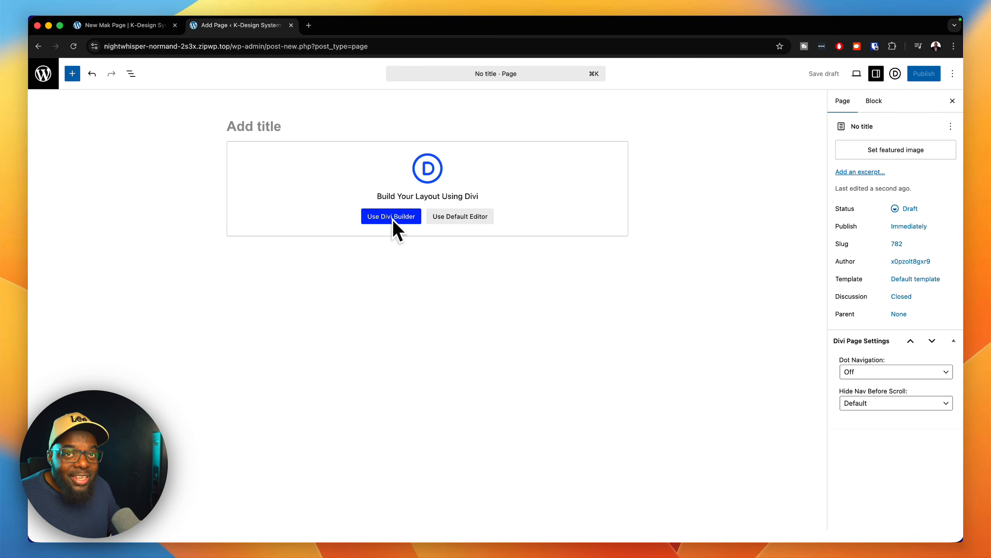
Back on New Mak Page in the builder, show the element presets and insert a Text module in a single-column row.
left_click(149, 27)
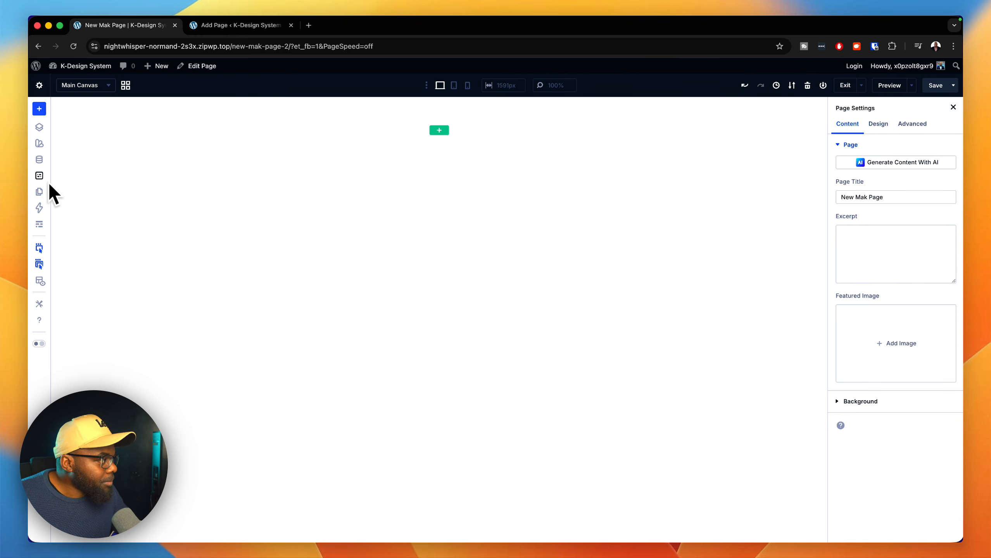
left_click(40, 177)
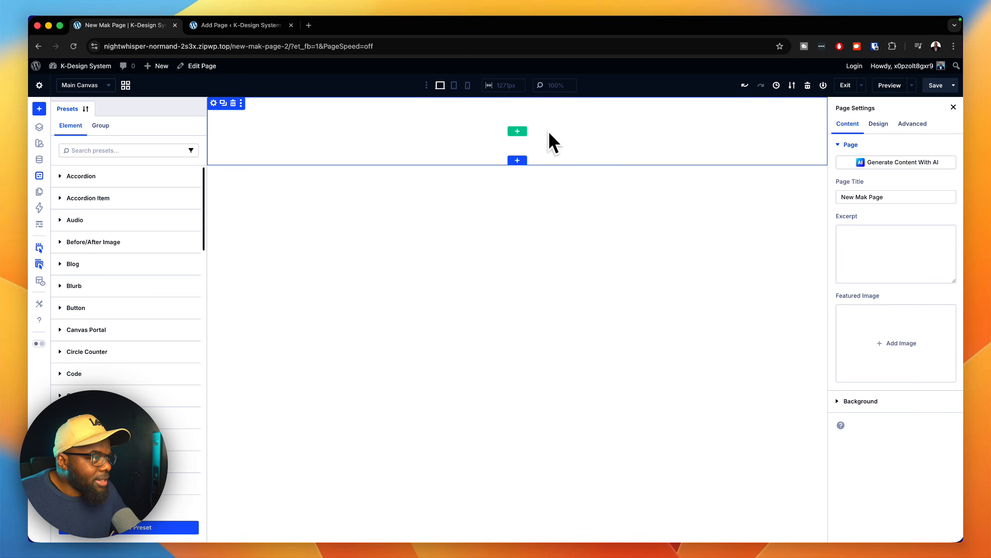
left_click(517, 131)
left_click(450, 177)
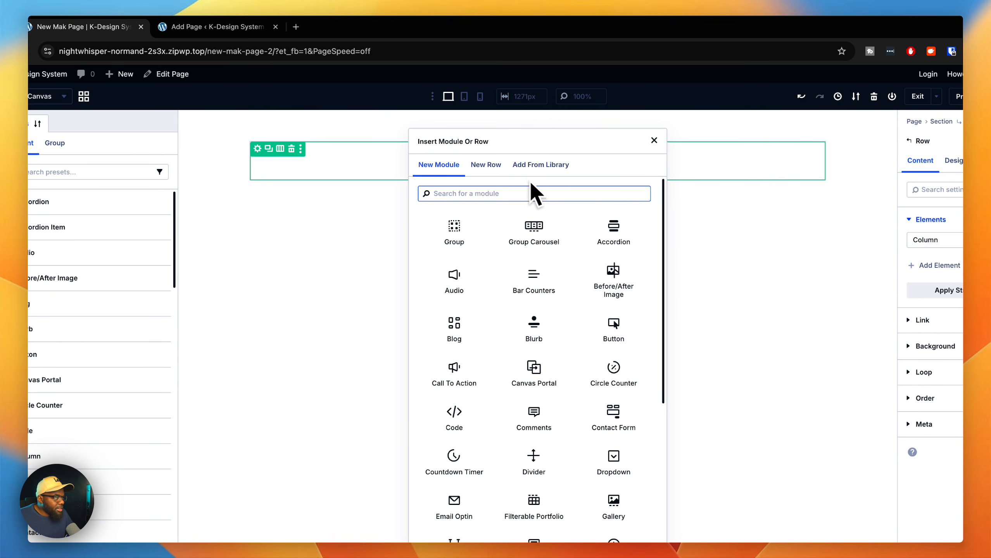
type("text")
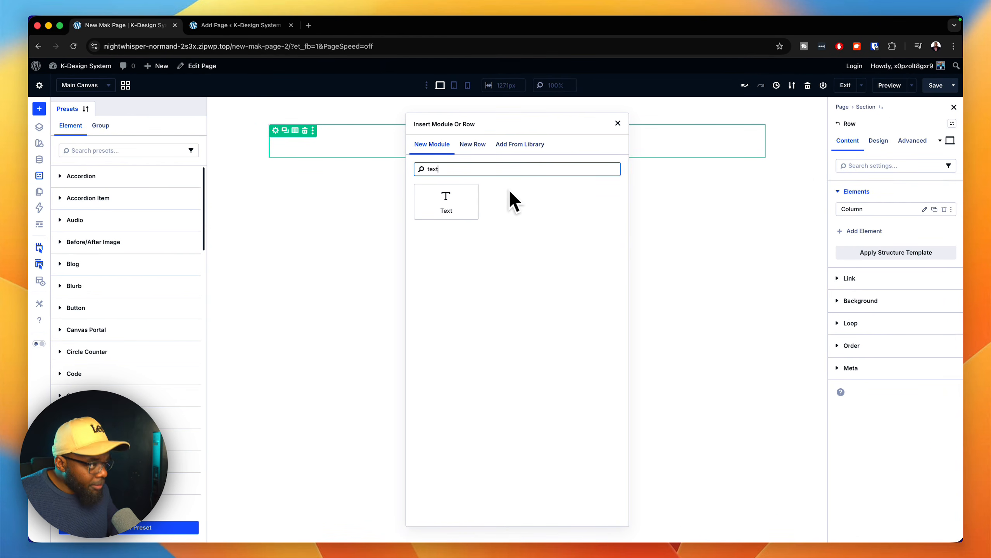
left_click(468, 208)
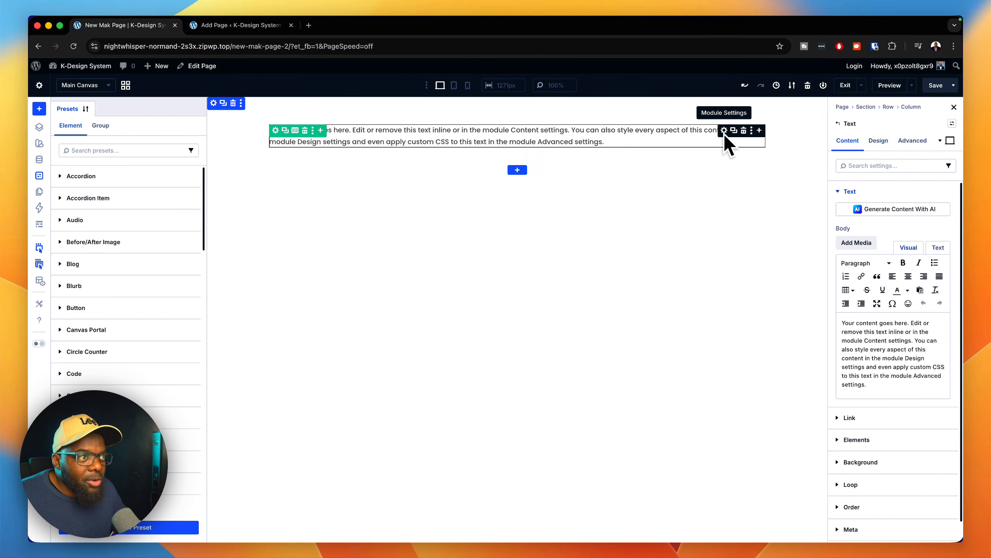
Look through the presets that can be assigned to the Text module.
left_click(952, 123)
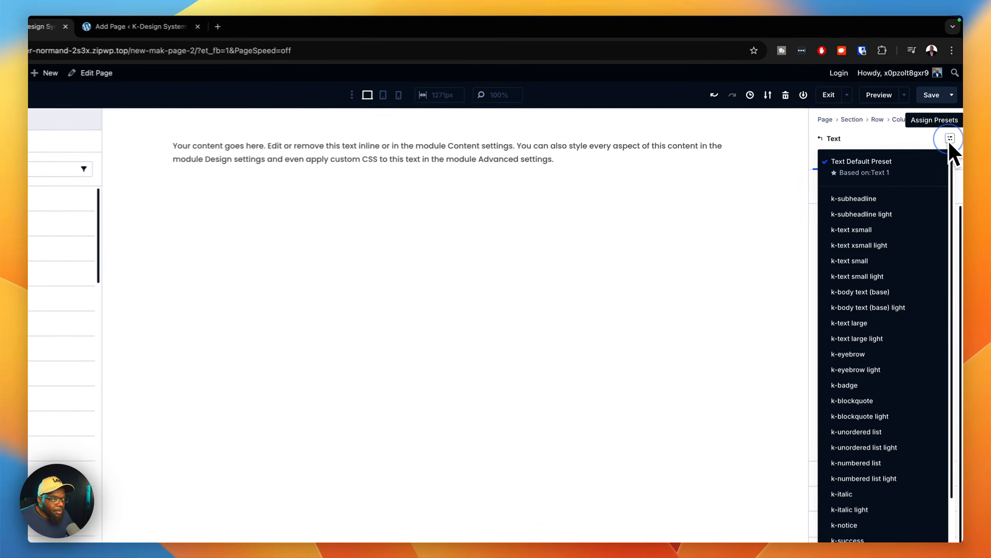
scroll(903, 381, "down", 3)
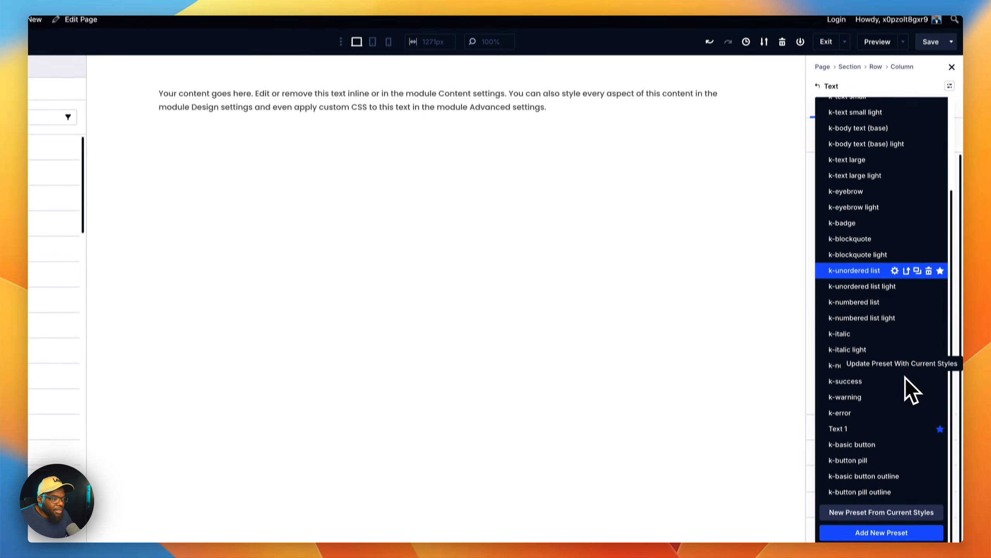
left_click(707, 252)
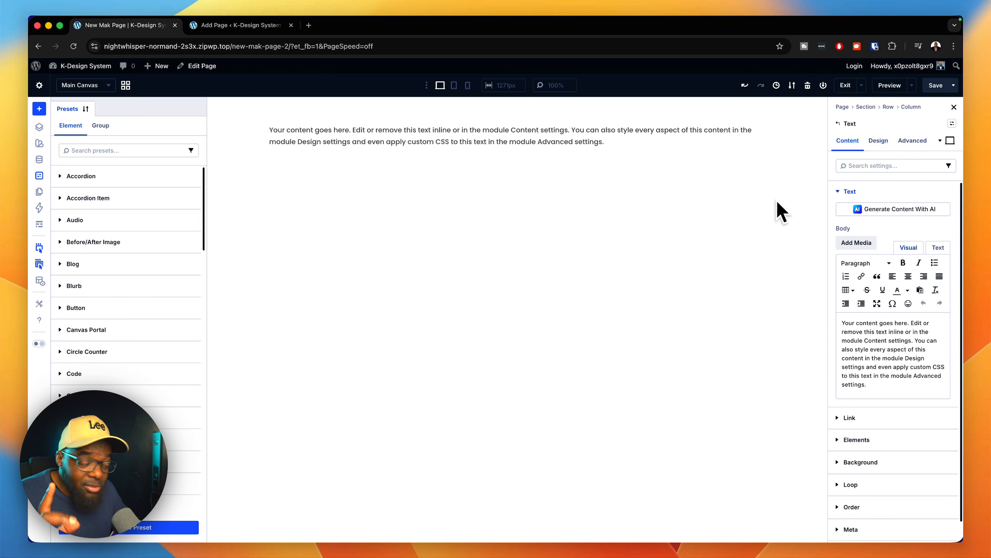
Check the Accordion presets, filter the element presets by "text" and compare them with the Text module's assignable presets.
left_click(105, 180)
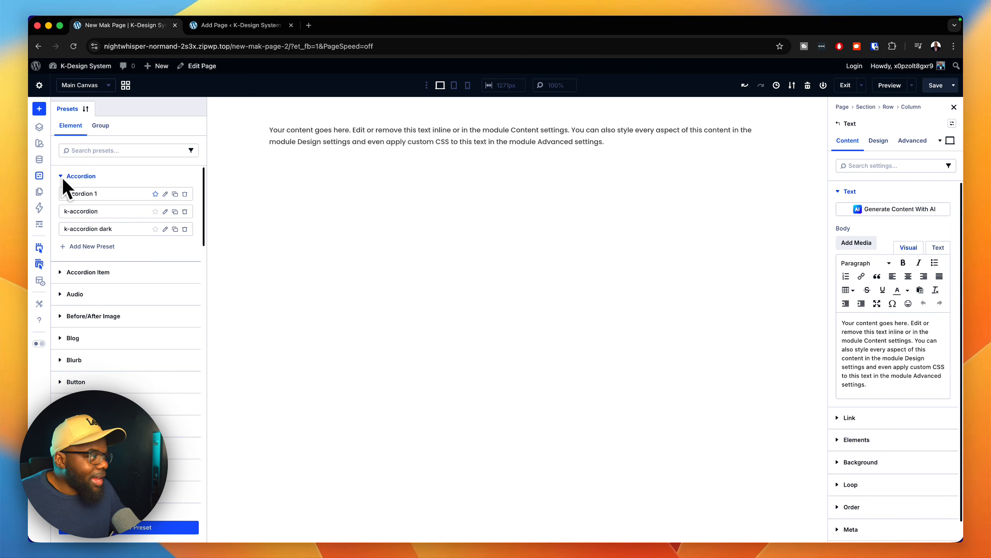
left_click(66, 177)
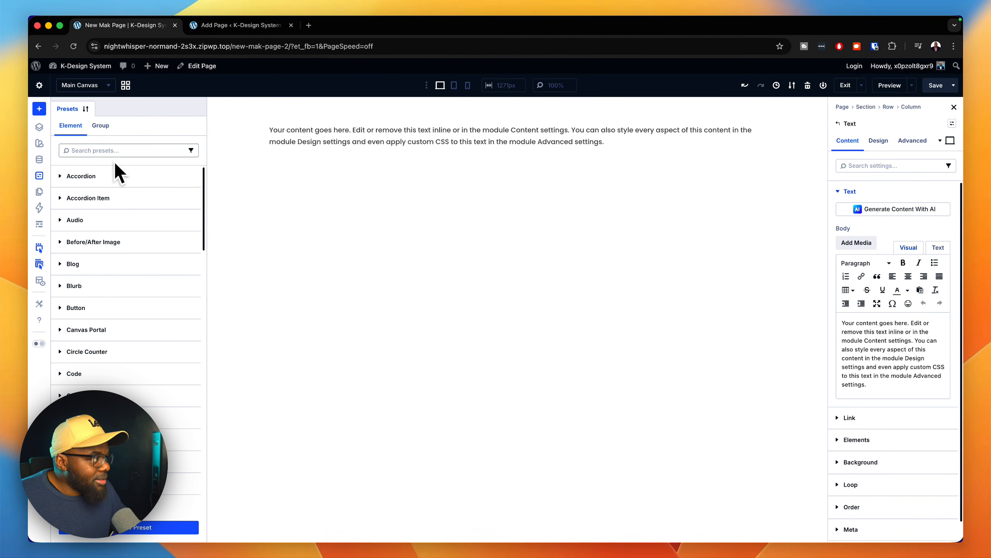
left_click(114, 153)
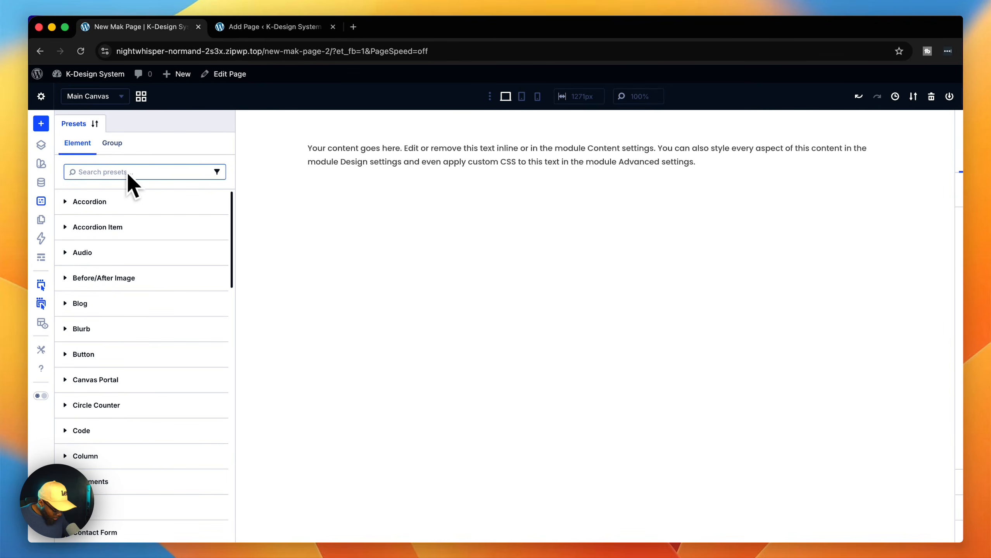
type("text")
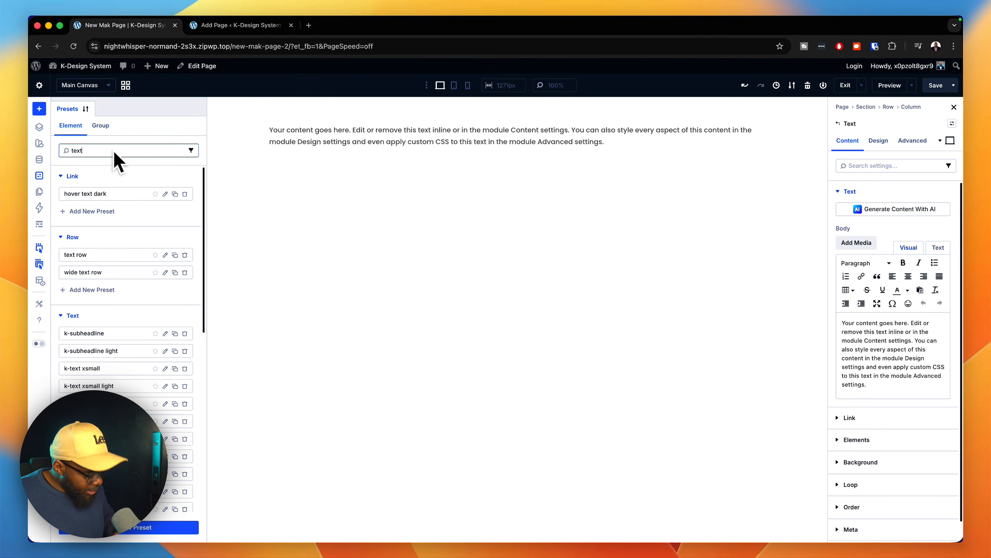
scroll(104, 344, "down", 5)
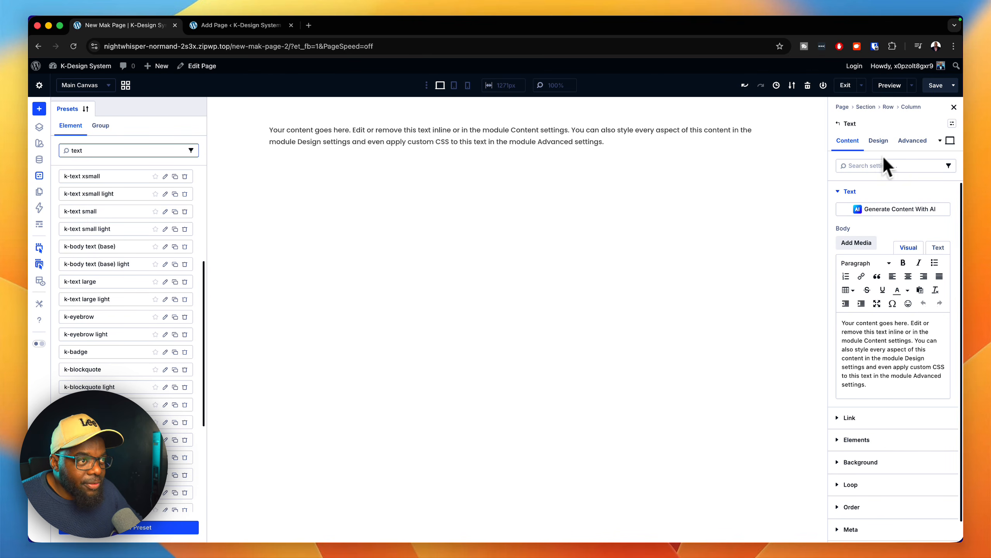
left_click(940, 140)
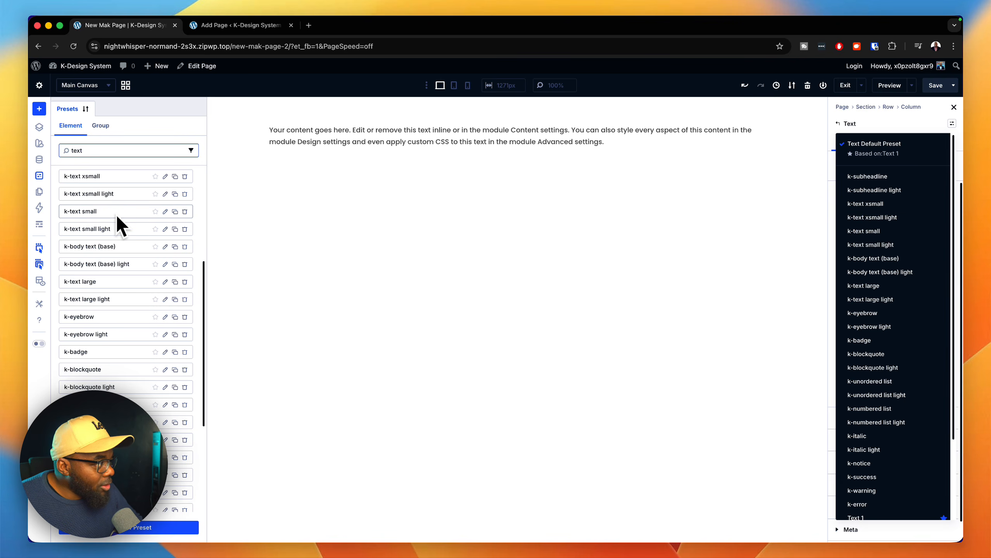
Reorder the Text presets so k-text xsmall and k-text small come first and k-subheadline sits directly below k-subheadline light.
left_click_drag(117, 216, 128, 362)
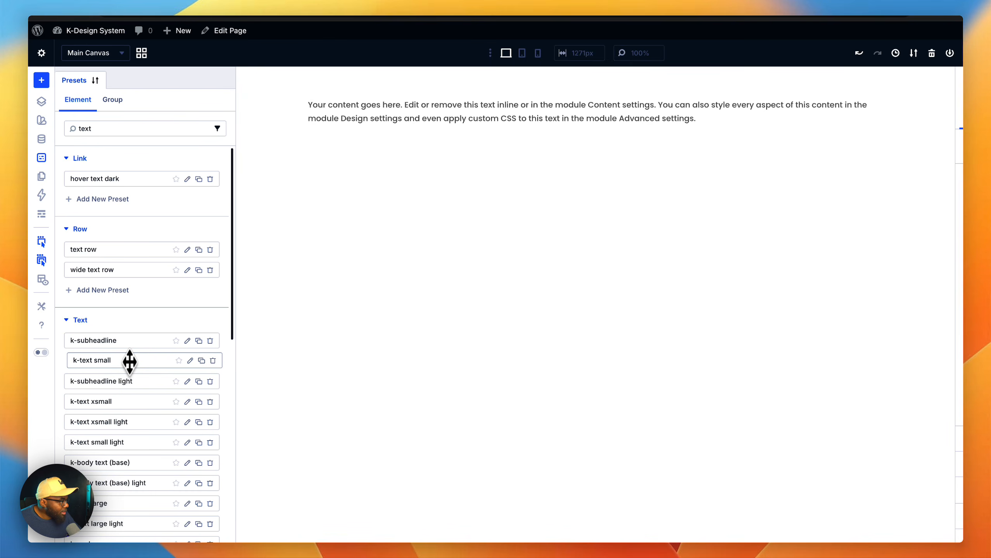
scroll(150, 377, "down", 4)
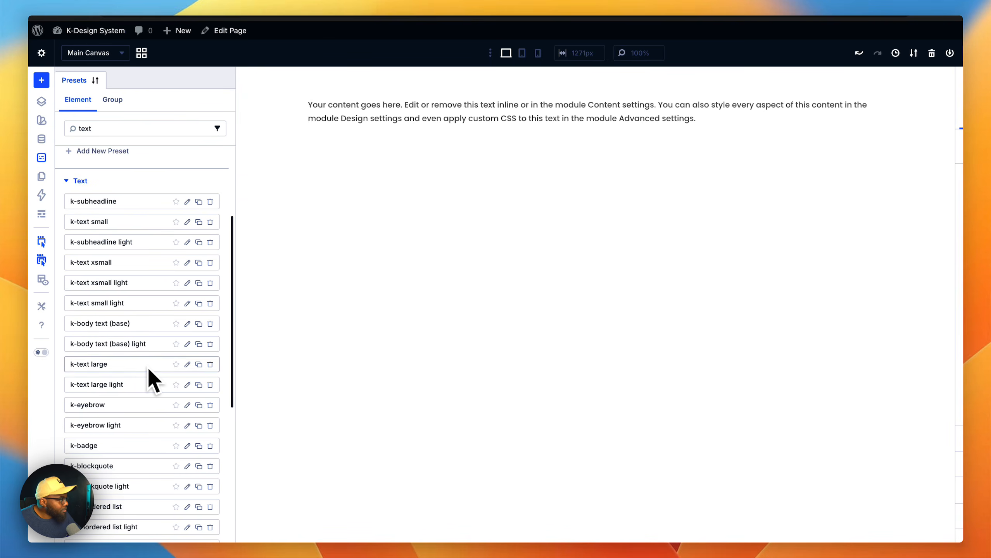
mouse_move(140, 257)
left_mouse_down()
mouse_move(140, 222)
mouse_move(142, 256)
mouse_move(137, 244)
left_mouse_up()
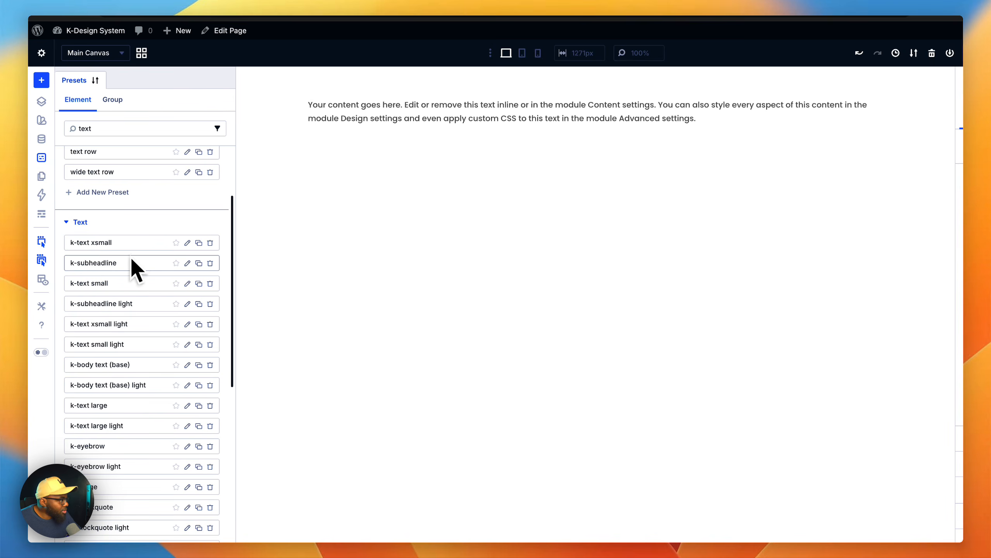
left_click_drag(124, 267, 127, 315)
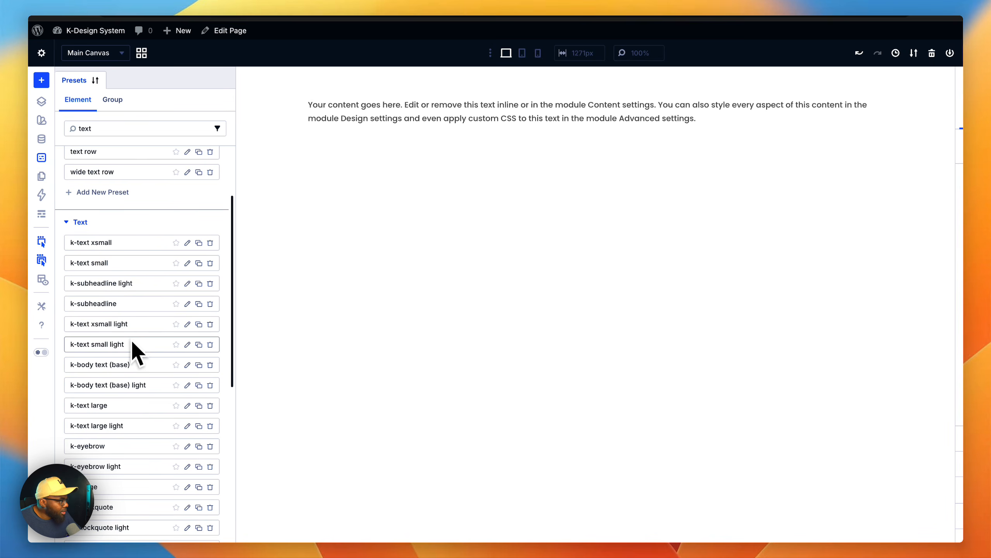
Reorder the Text presets so k-body text (base) and k-text large follow k-text small, and k-subheadline sits above k-subheadline light.
left_click_drag(138, 364, 139, 290)
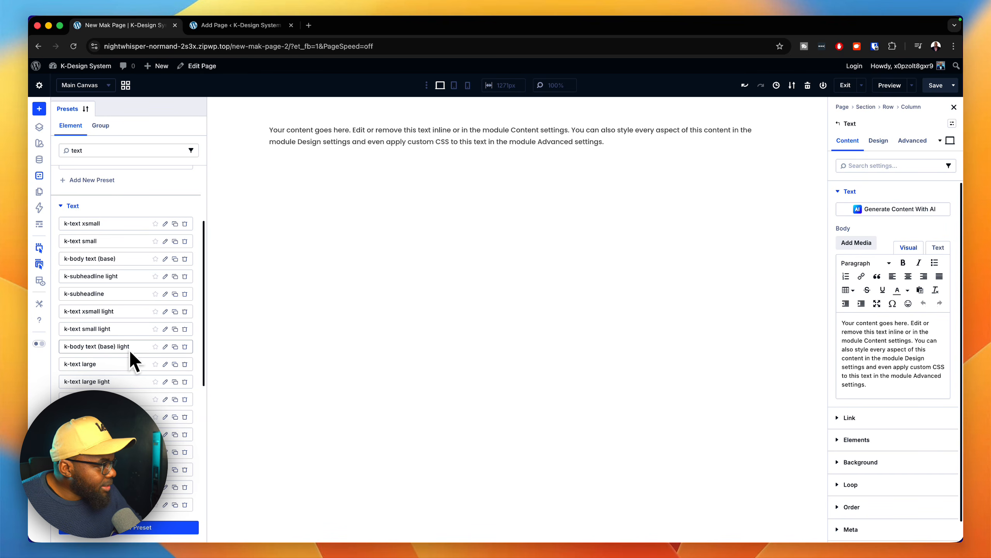
left_click_drag(117, 364, 119, 281)
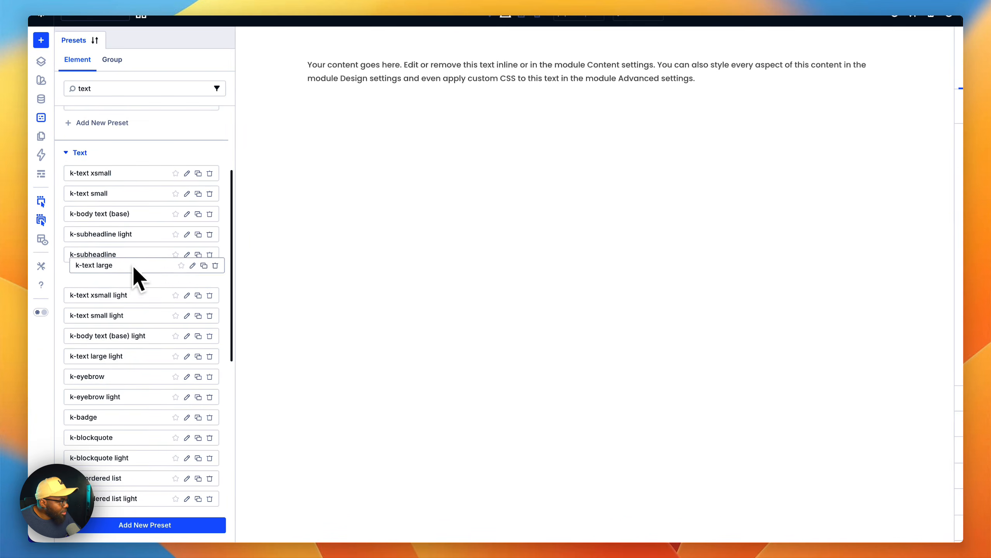
left_click_drag(133, 236, 132, 236)
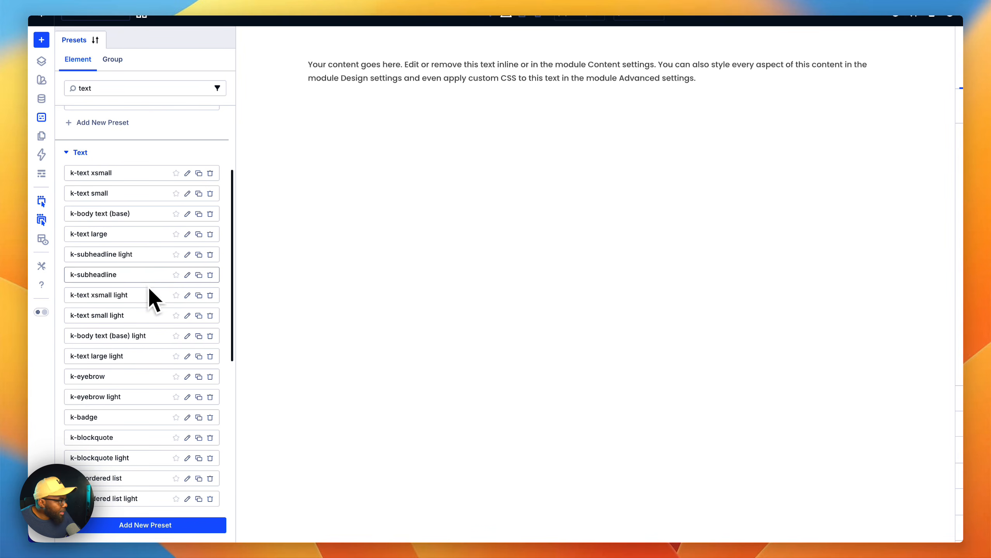
left_click_drag(149, 281, 150, 271)
Check the module types available for a new preset, review the remaining Text presets and close the preset manager.
left_click(148, 524)
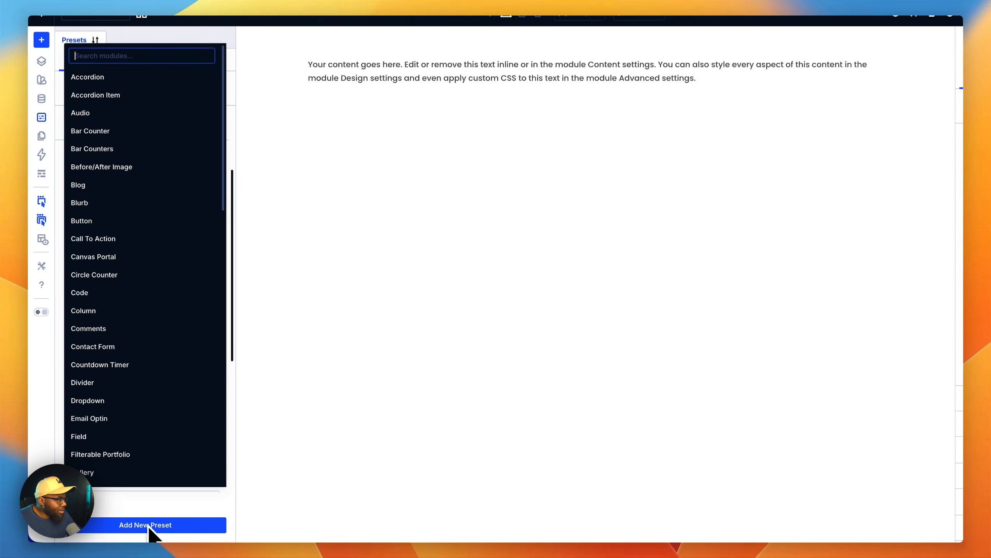
left_click(173, 503)
scroll(178, 457, "down", 8)
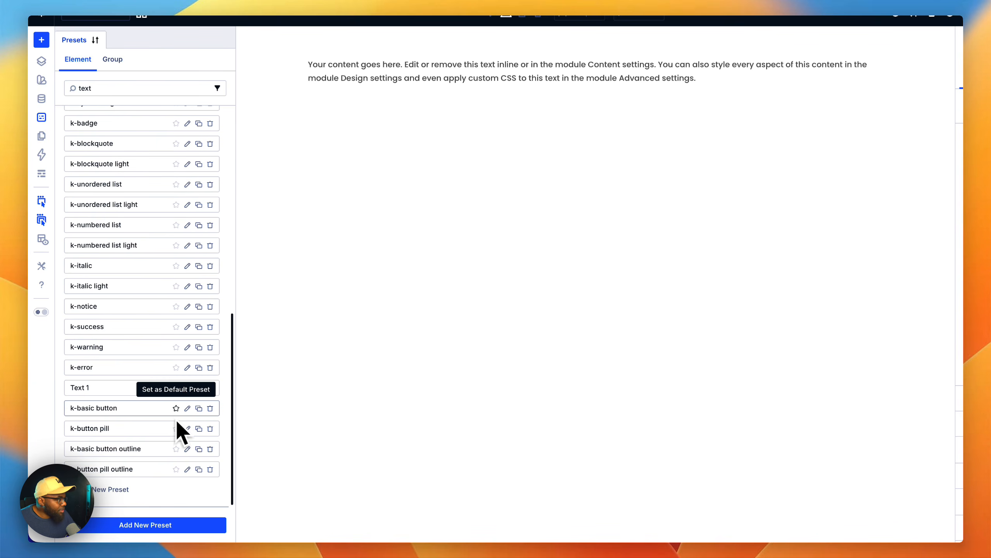
scroll(177, 422, "up", 10)
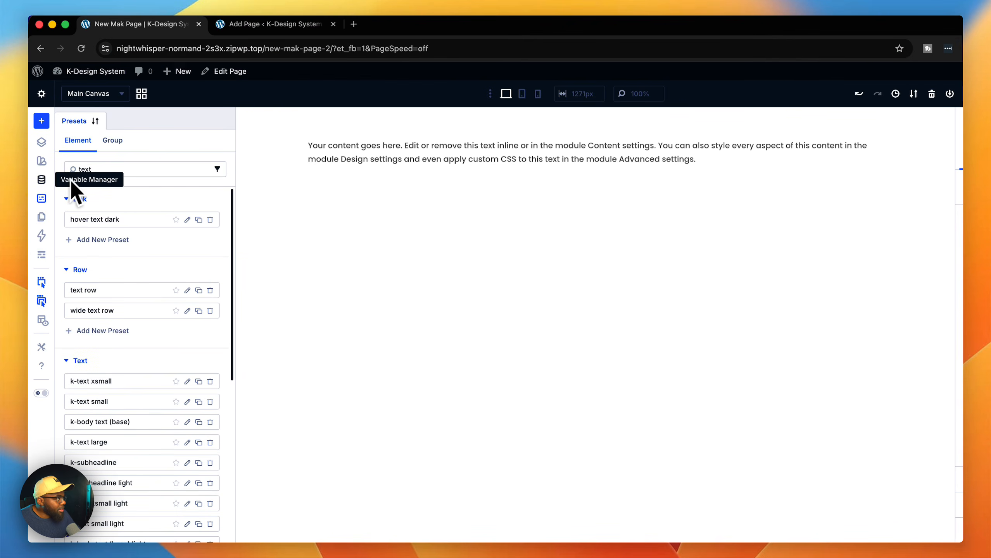
left_click(44, 199)
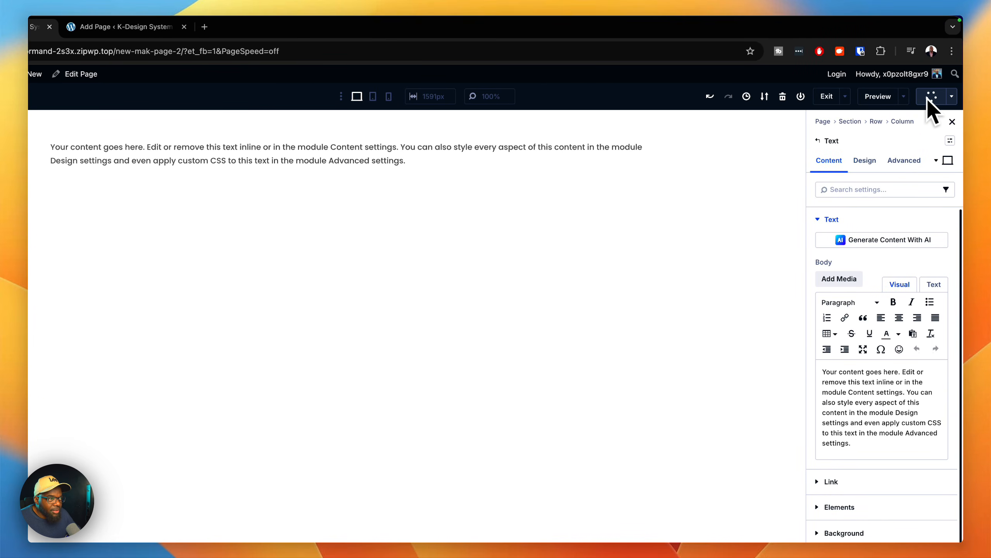
Review the order of the presets assignable to the Text module, from k-text xsmall through k-button pill outline.
left_click(950, 140)
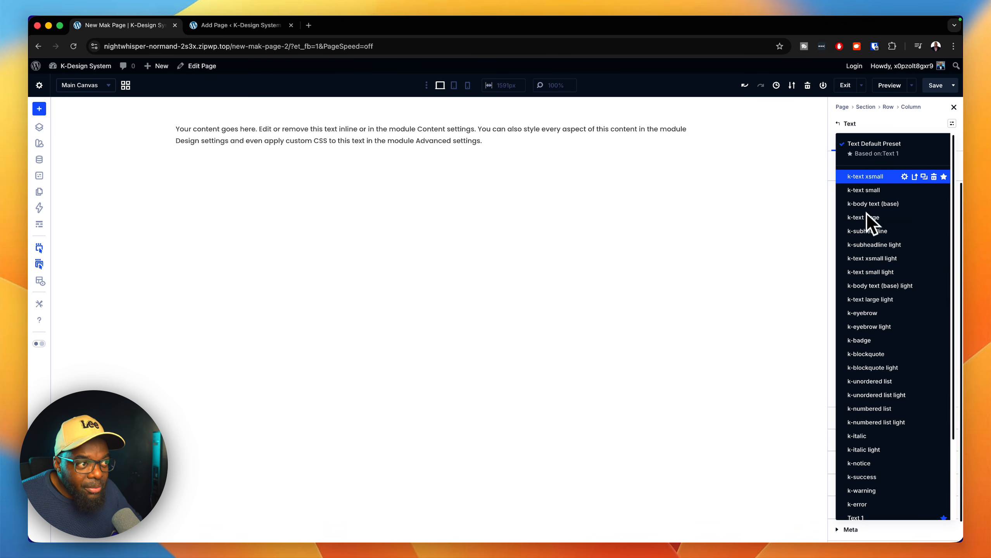
left_click(660, 328)
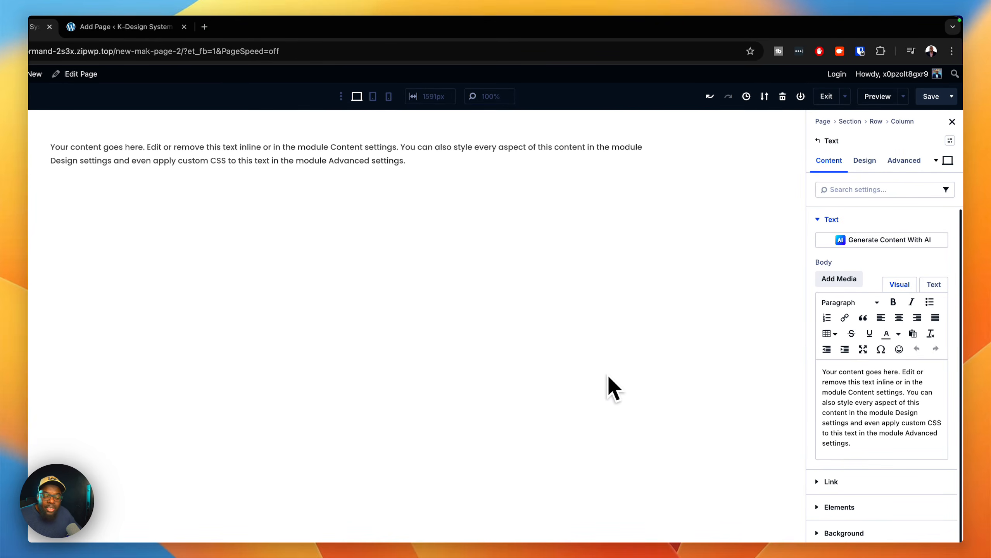
left_click(931, 160)
scroll(917, 407, "down", 5)
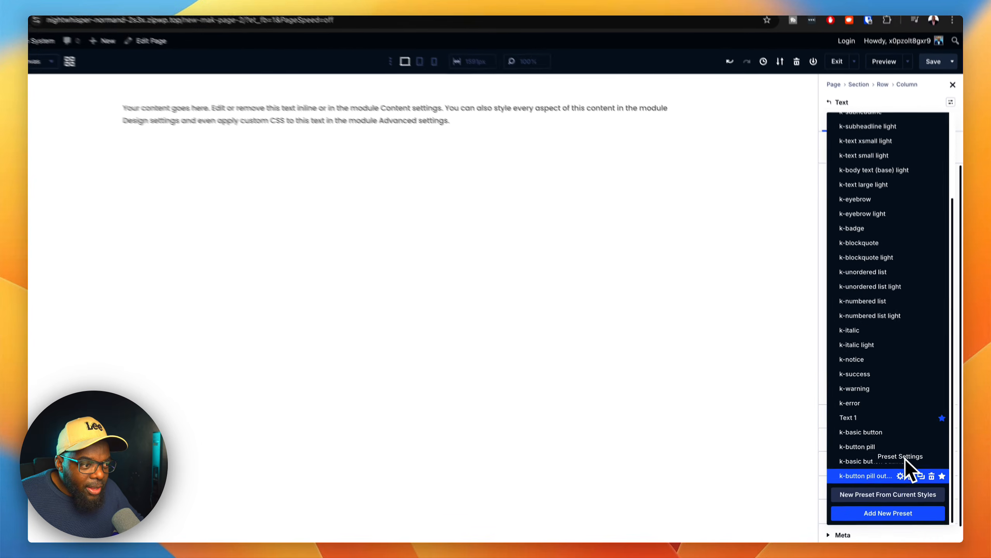
scroll(878, 477, "up", 5)
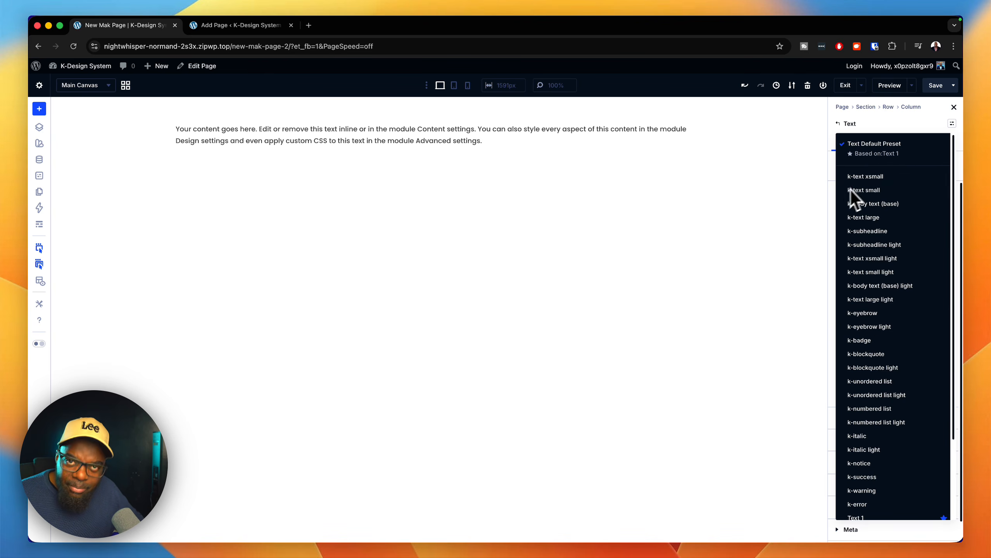
left_click(657, 260)
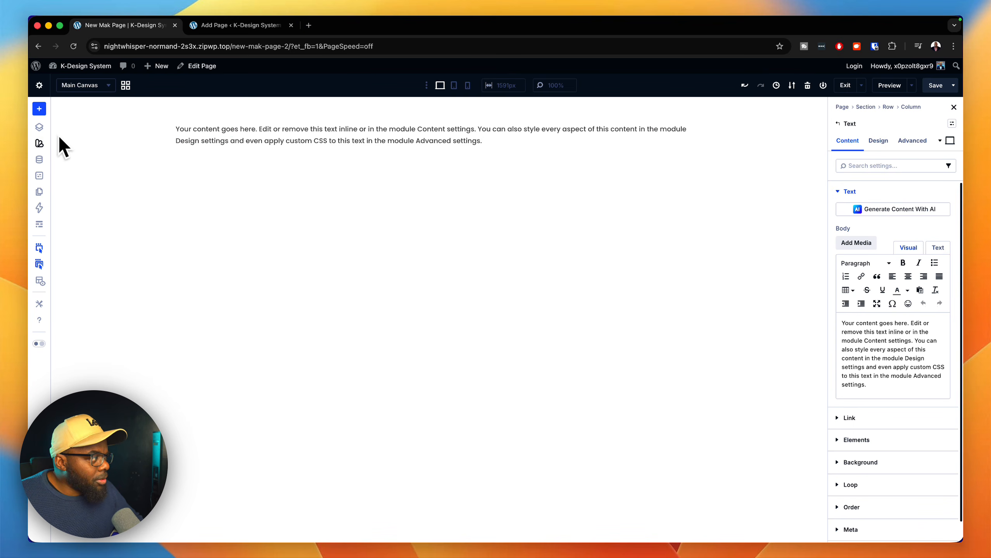
Show the Numbers variables in the Variable Manager and widen the panel so more of each value is readable.
left_click(39, 161)
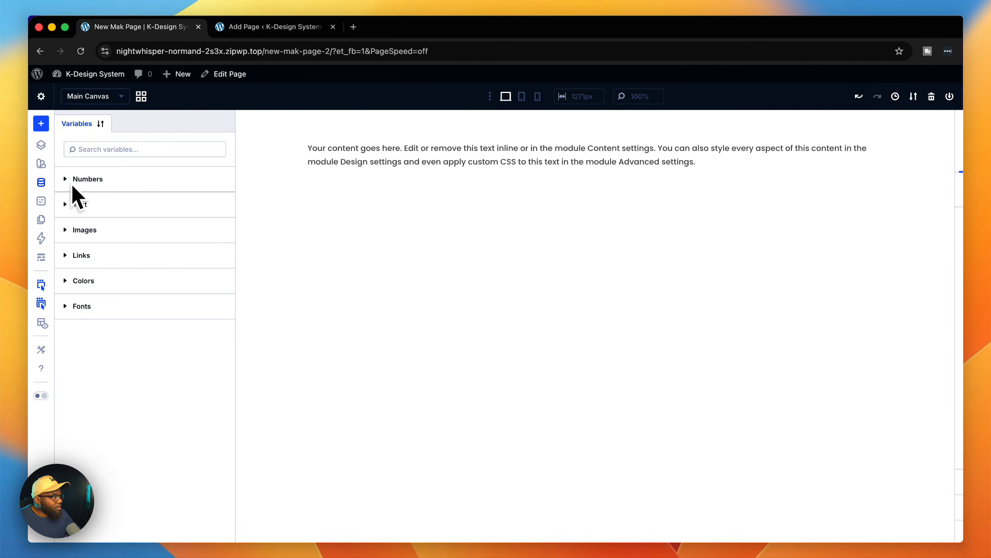
left_click(80, 180)
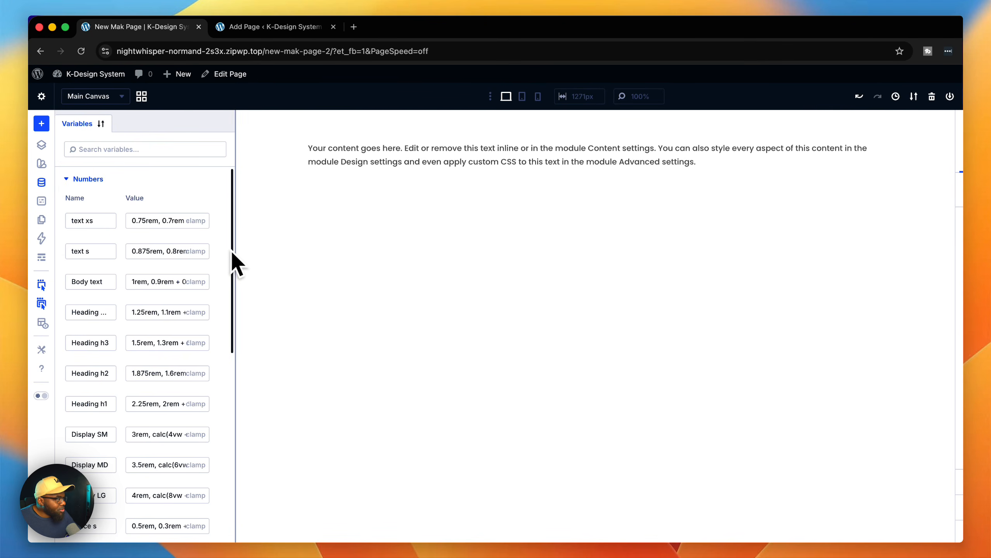
left_click_drag(237, 253, 294, 248)
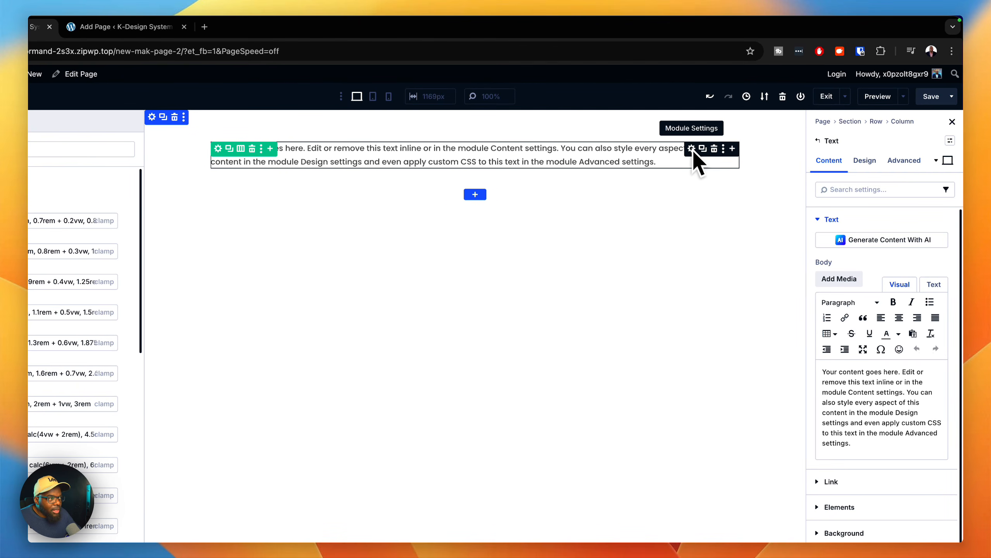
Try the k-text xsmall preset on the Text module, remove it and assign k-body text (base) instead.
left_click(949, 140)
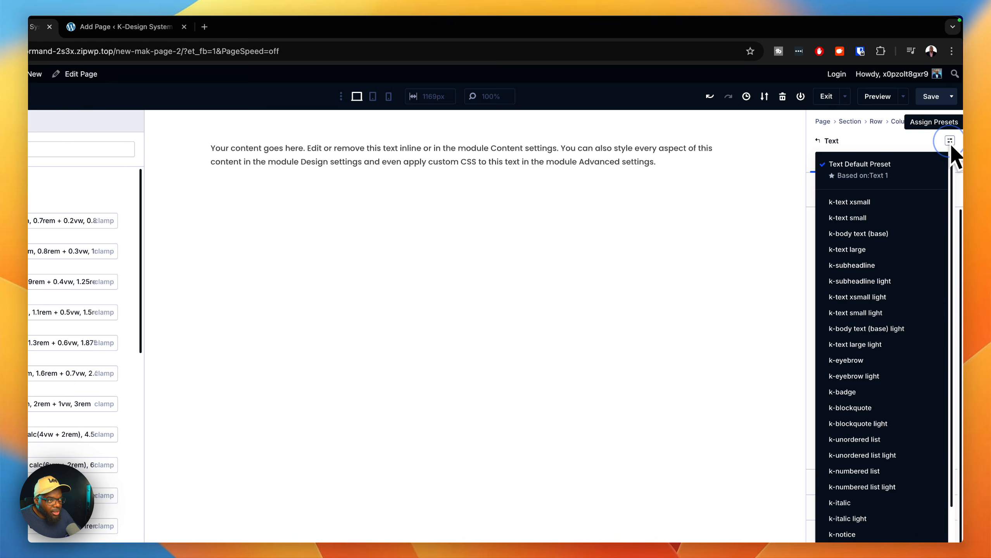
left_click(882, 203)
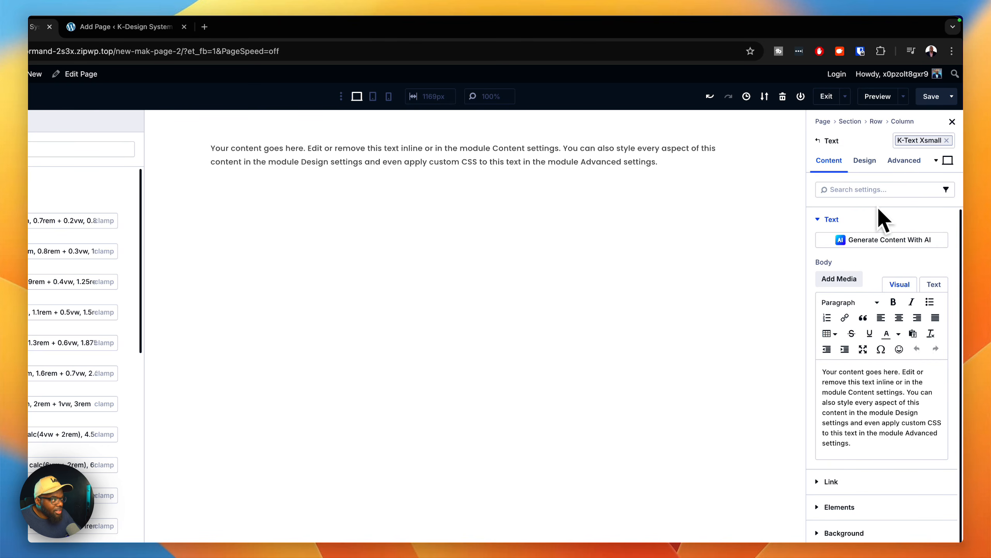
left_click(946, 141)
left_click(950, 141)
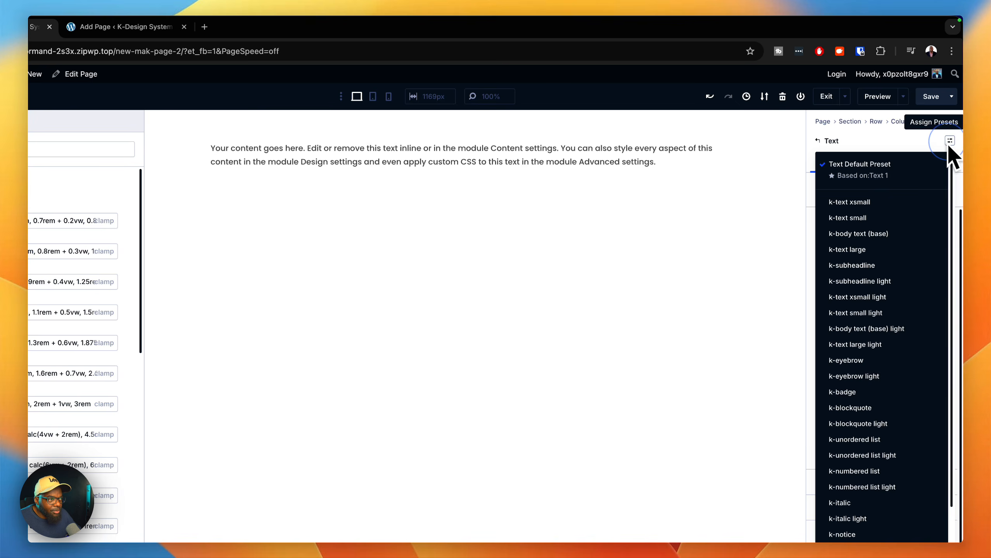
left_click(876, 234)
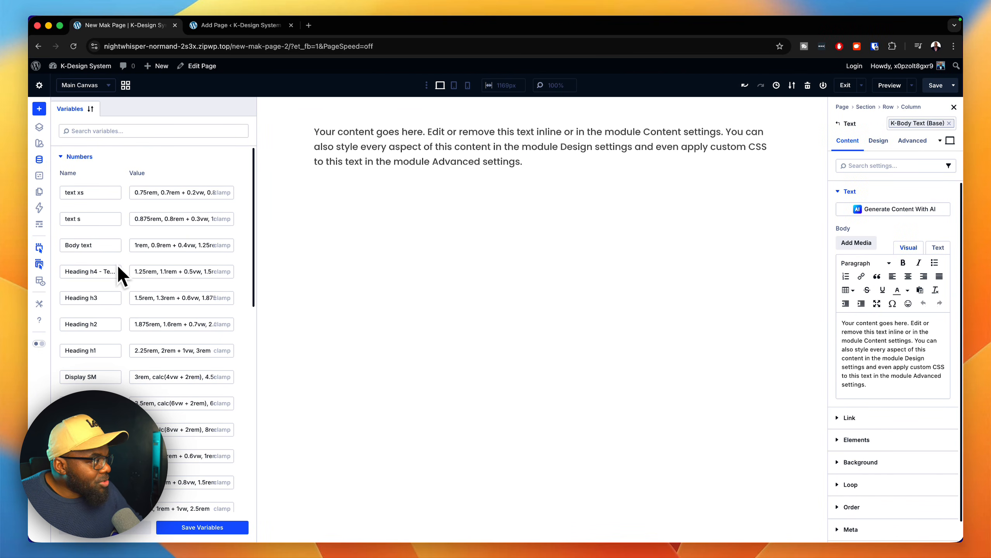
Inspect the clamp value of the Body text number variable and close the Variable Manager.
left_click(137, 245)
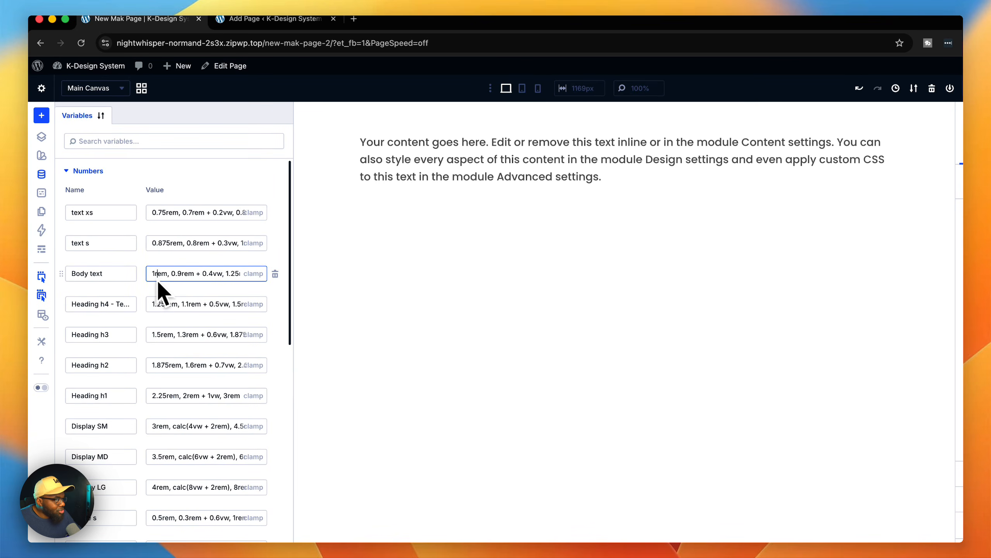
left_click_drag(156, 276, 145, 279)
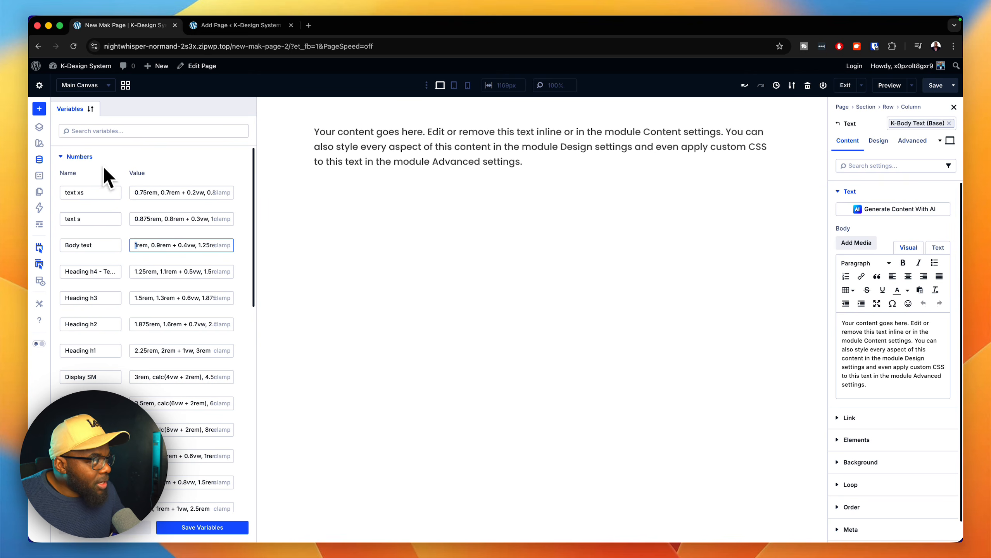
left_click(63, 157)
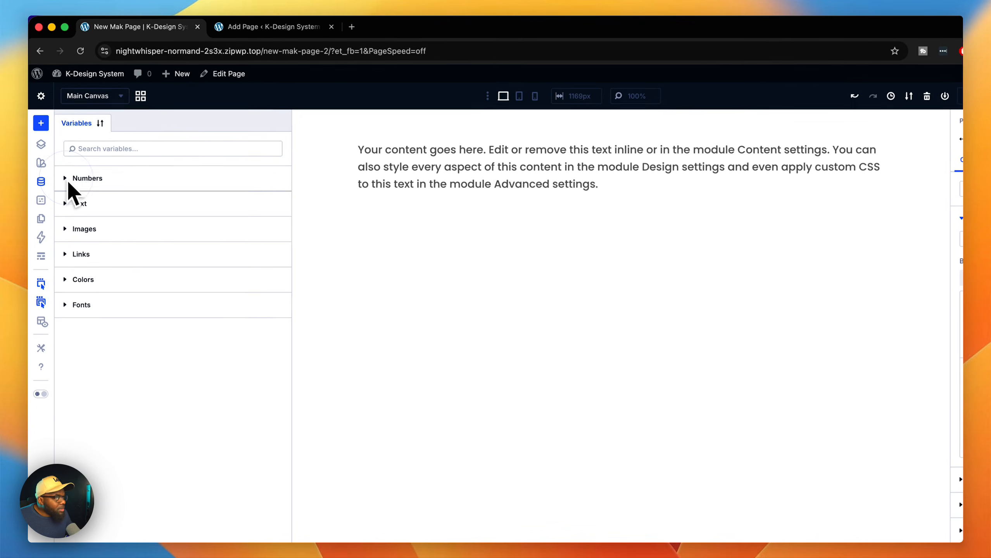
left_click(41, 181)
Examine the Text module's text design settings and the units available for Text Text Size, including clamp.
mouse_move(706, 169)
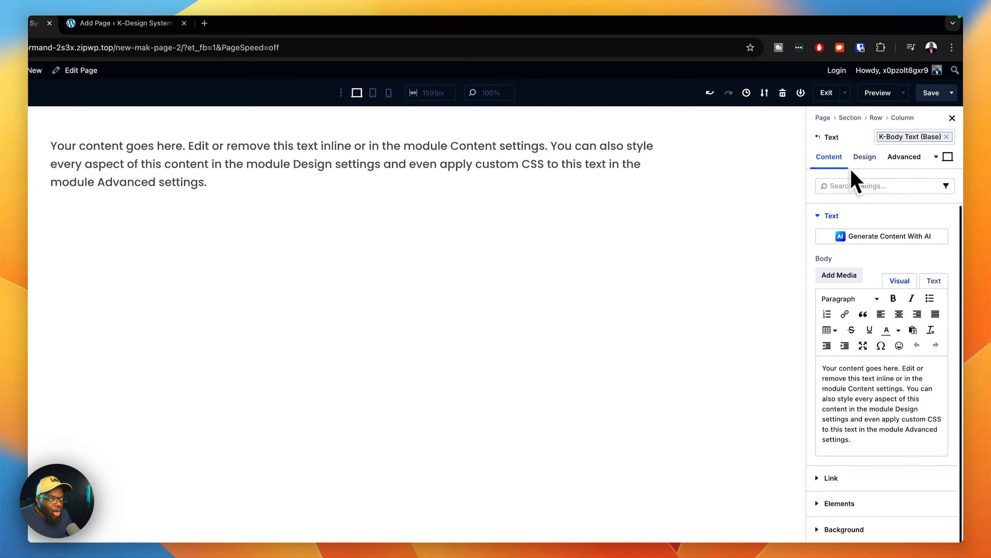
left_click(865, 160)
left_click(856, 228)
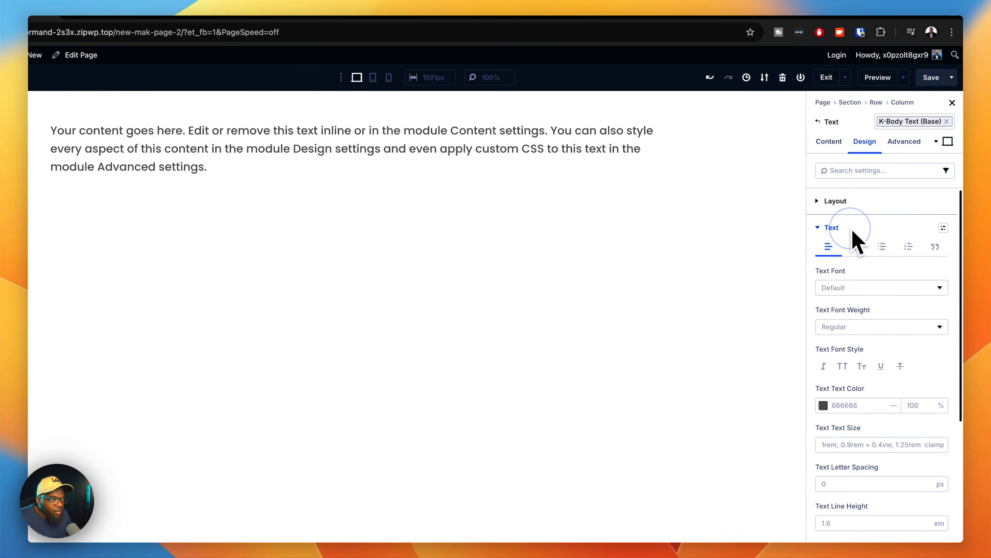
scroll(883, 391, "down", 1)
scroll(899, 414, "down", 4)
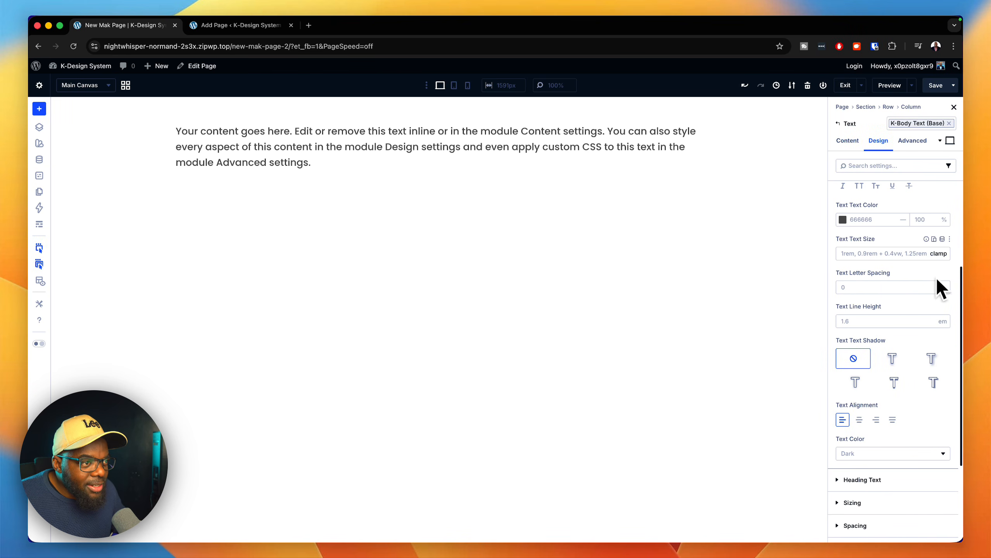
left_click(942, 253)
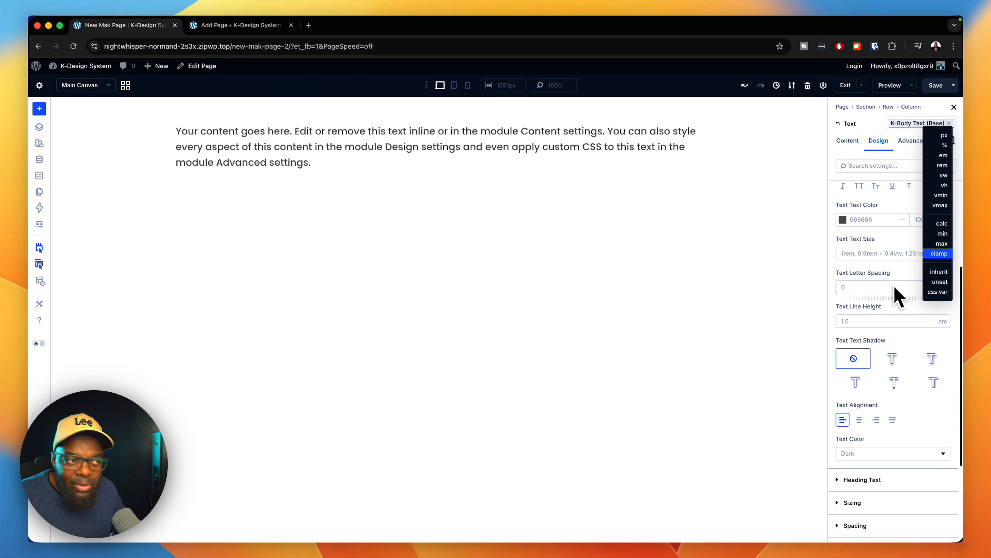
left_click(898, 269)
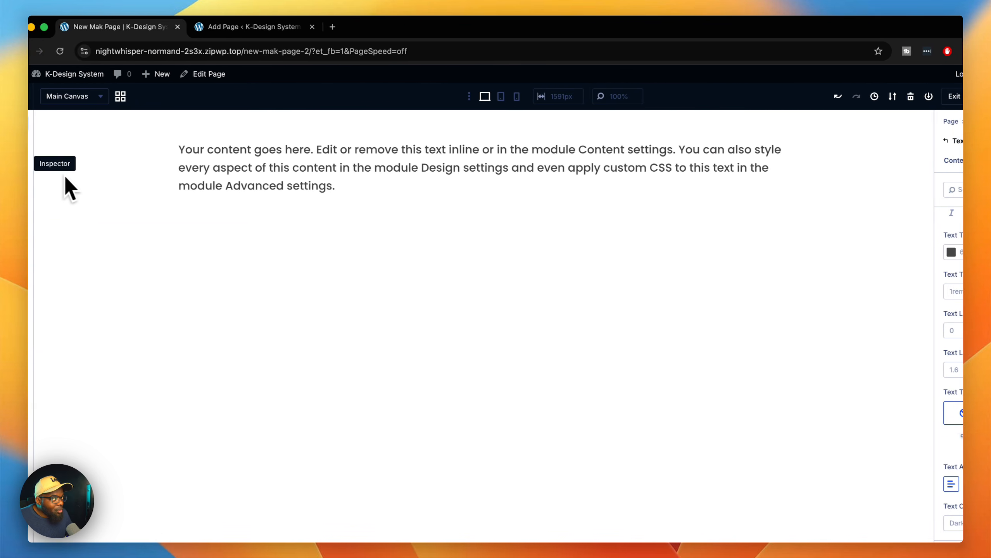
Reopen the Variable Manager, check the Numbers variables and collapse that group.
left_click(42, 183)
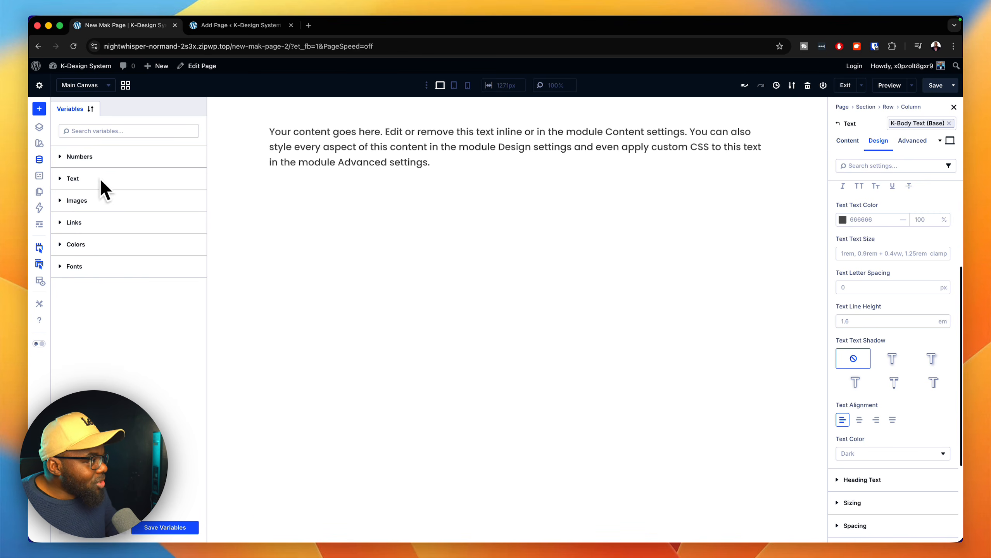
left_click(94, 158)
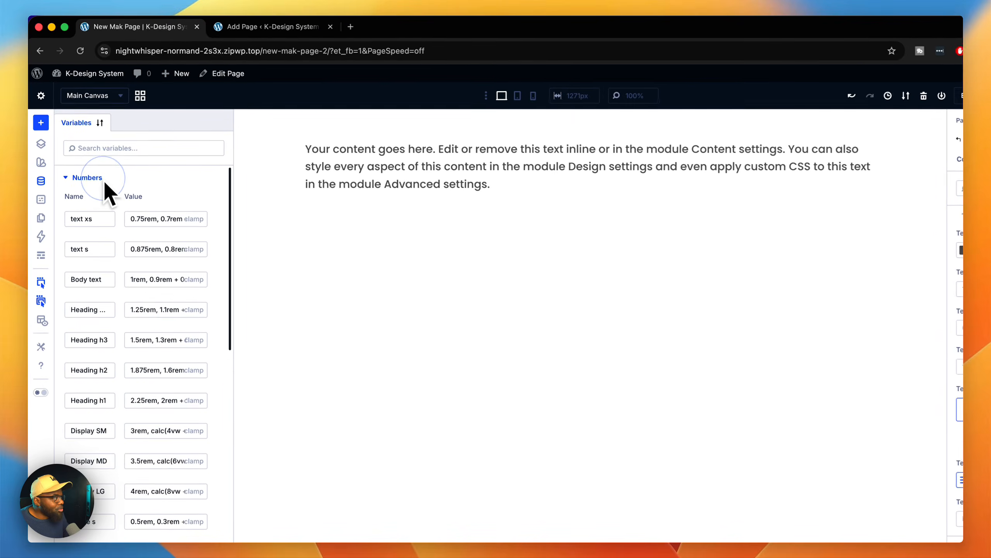
left_click(94, 158)
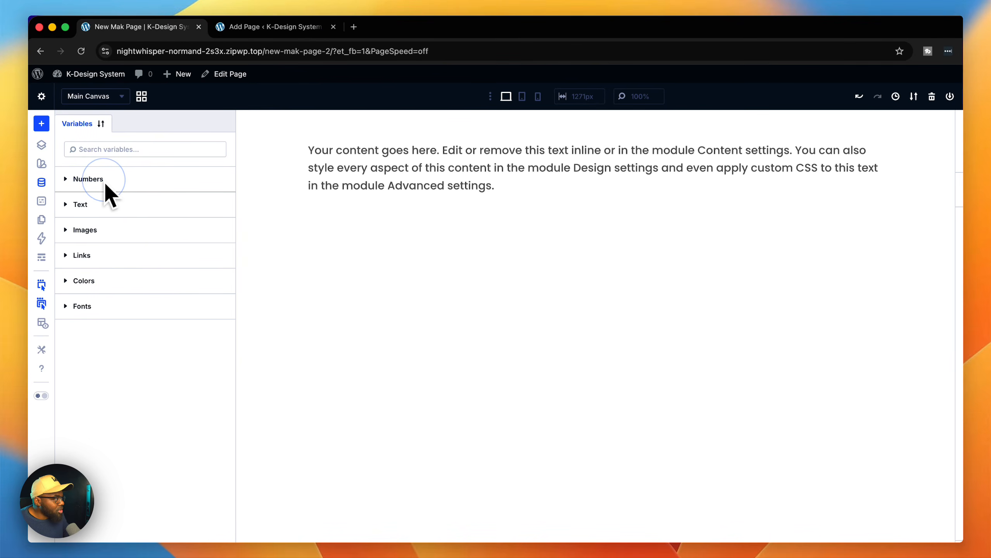
Expand the Images variables and delete the blank global image entry.
left_click(88, 232)
left_click(90, 251)
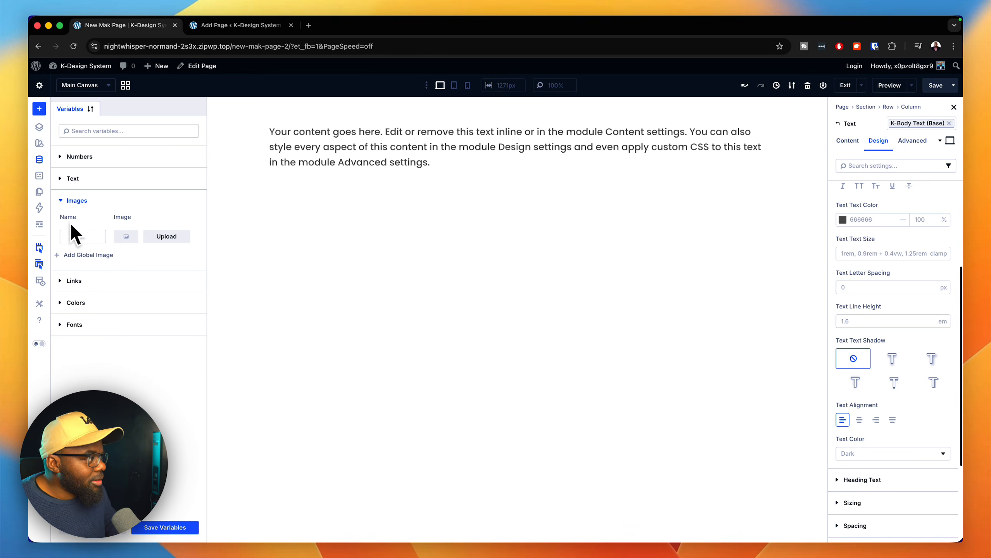
left_click(63, 201)
left_click(63, 201)
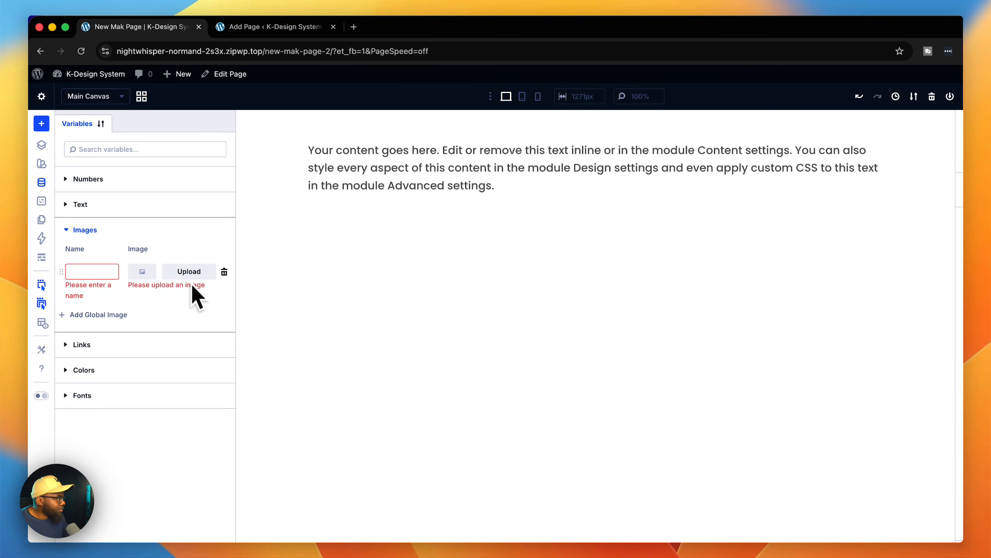
left_click(224, 272)
Expand the Text variables and delete the blank global text entry.
left_click(79, 205)
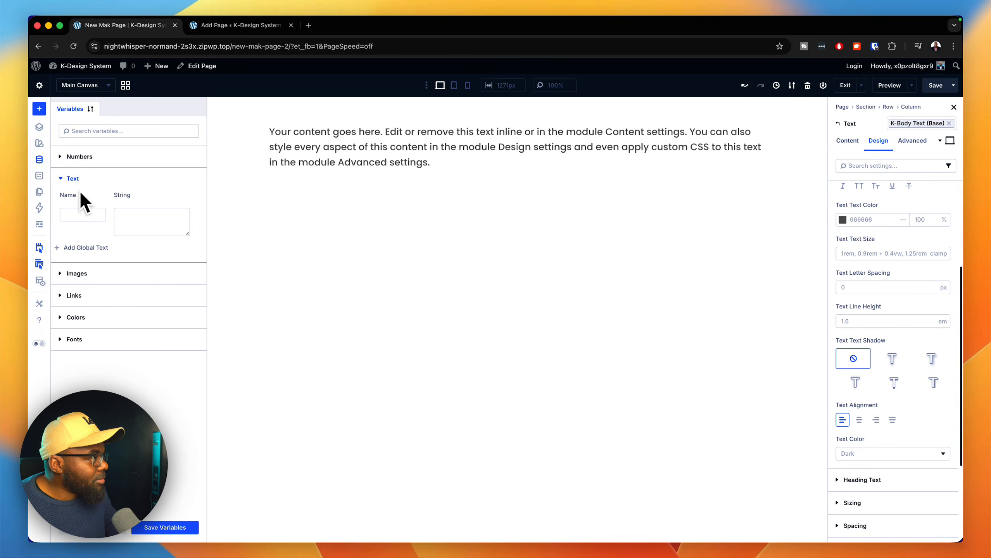
left_click(62, 181)
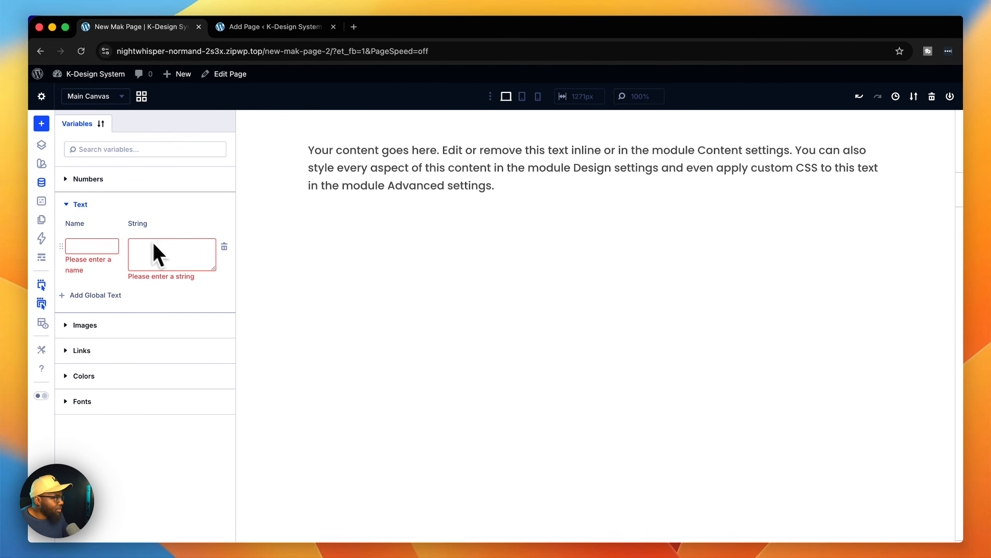
left_click(224, 246)
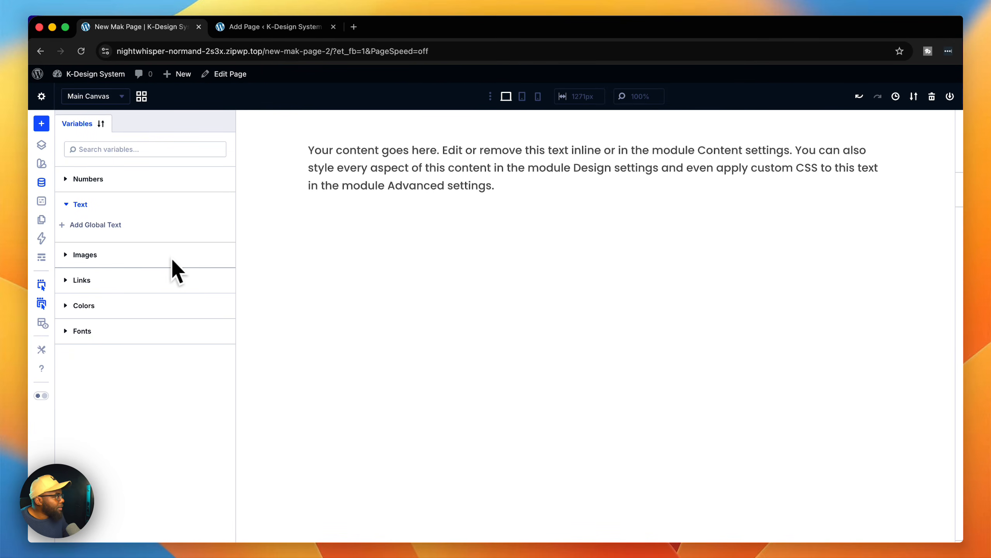
Check the Links variables, review the Colors variables including their Primary Color shades, and close the Variable Manager.
left_click(97, 288)
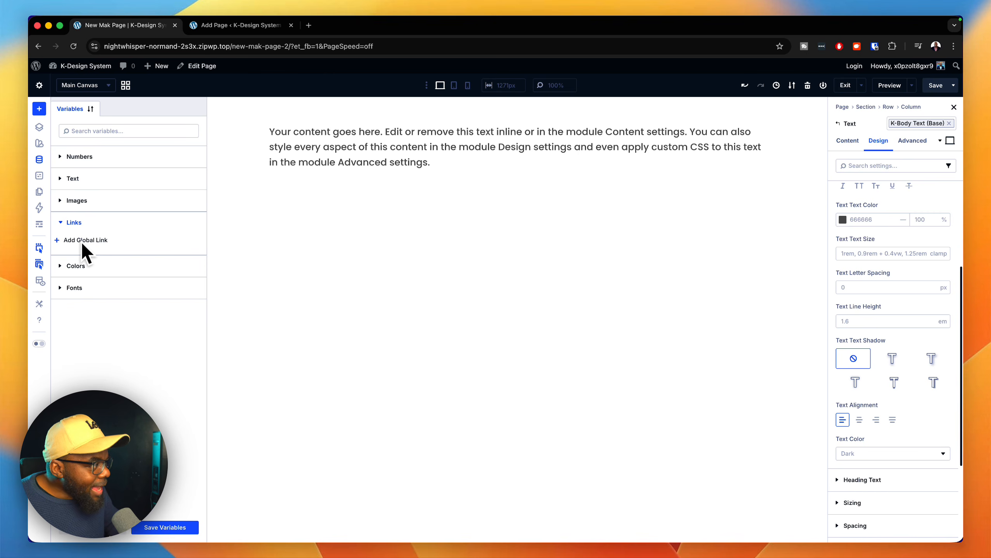
left_click(76, 223)
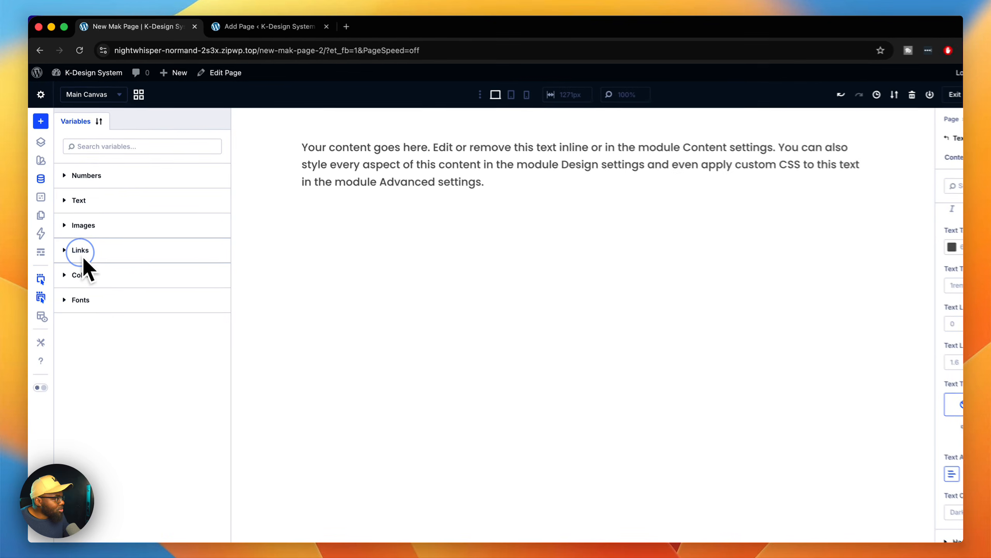
left_click(77, 245)
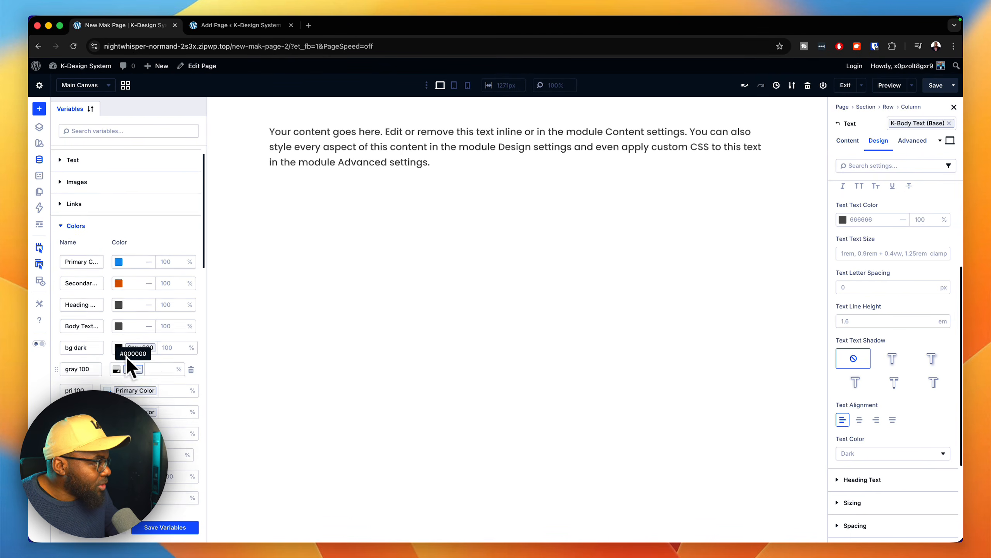
scroll(128, 368, "down", 4)
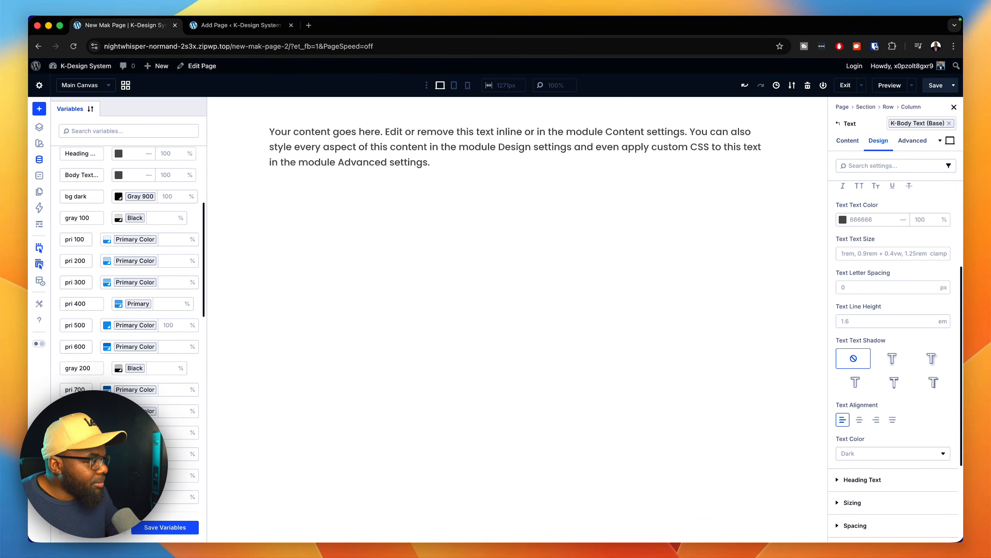
scroll(137, 380, "up", 2)
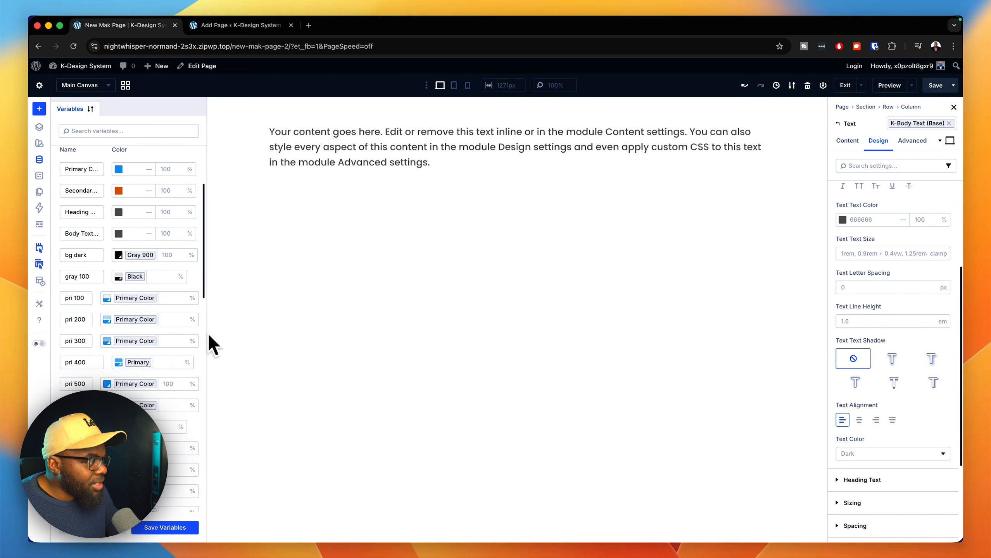
left_click(208, 333)
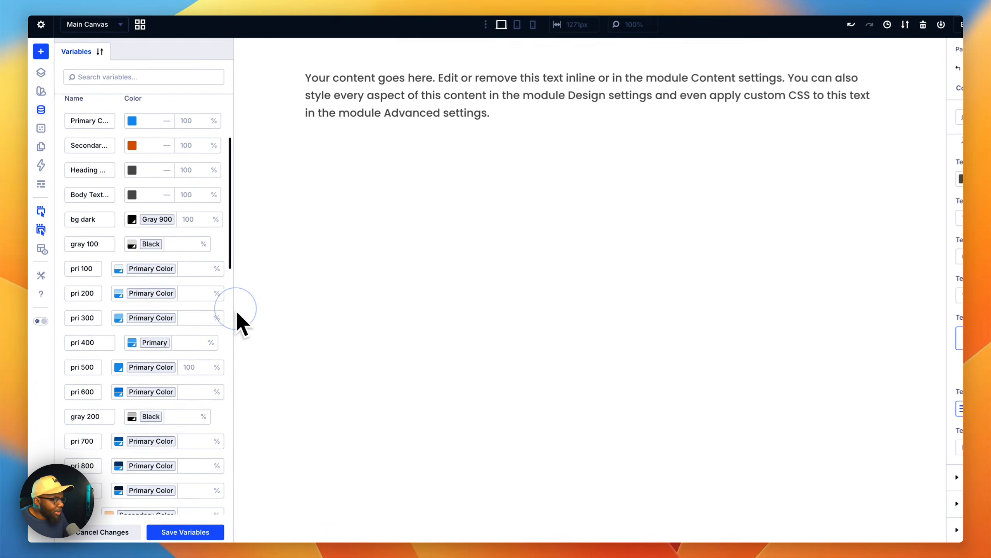
scroll(226, 270, "up", 4)
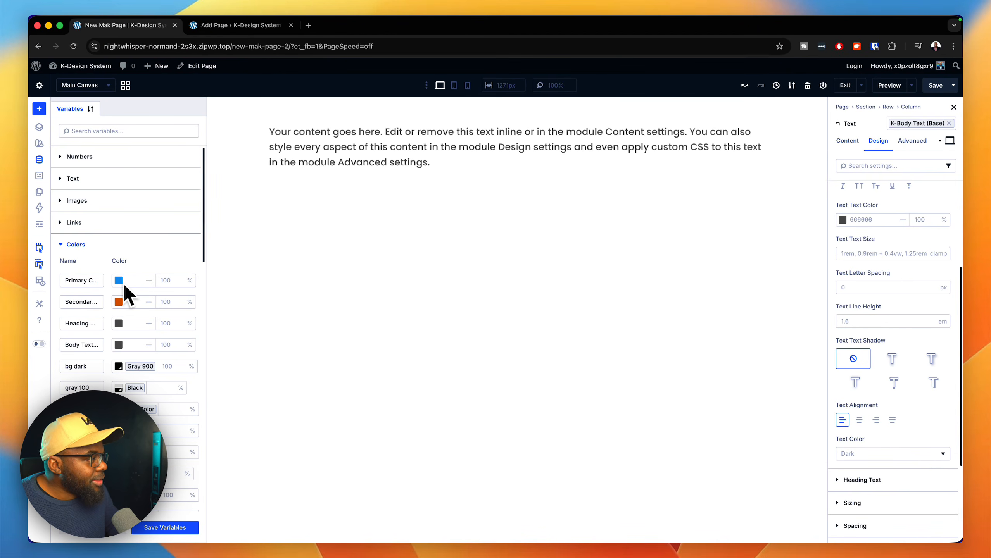
scroll(129, 320, "down", 3)
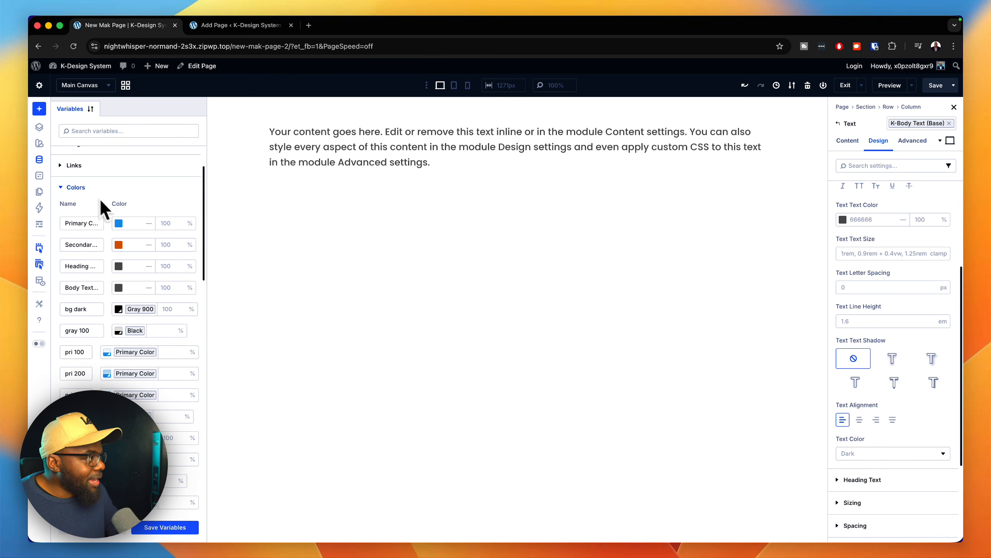
left_click(39, 159)
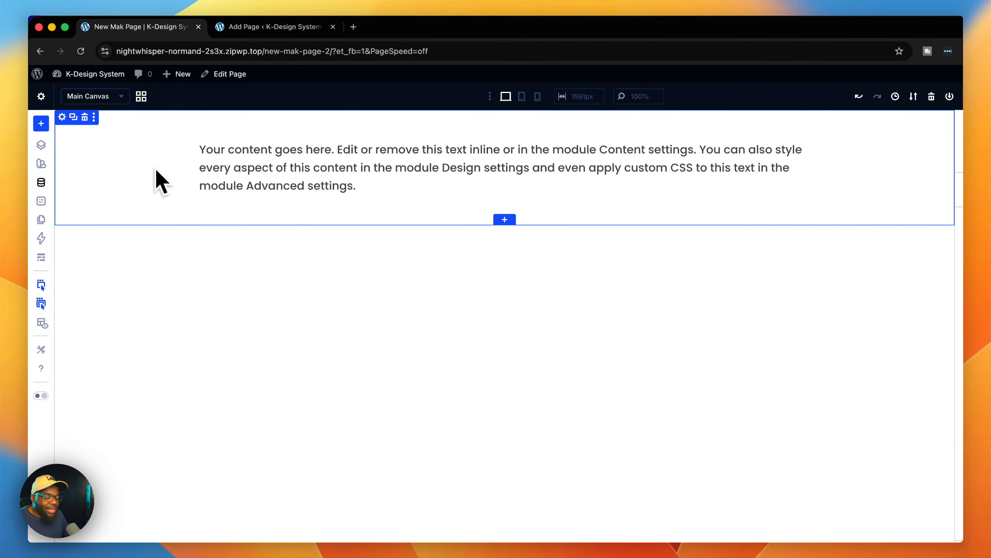
Set the section's background color to the Pri 700 global color variable.
left_click(62, 118)
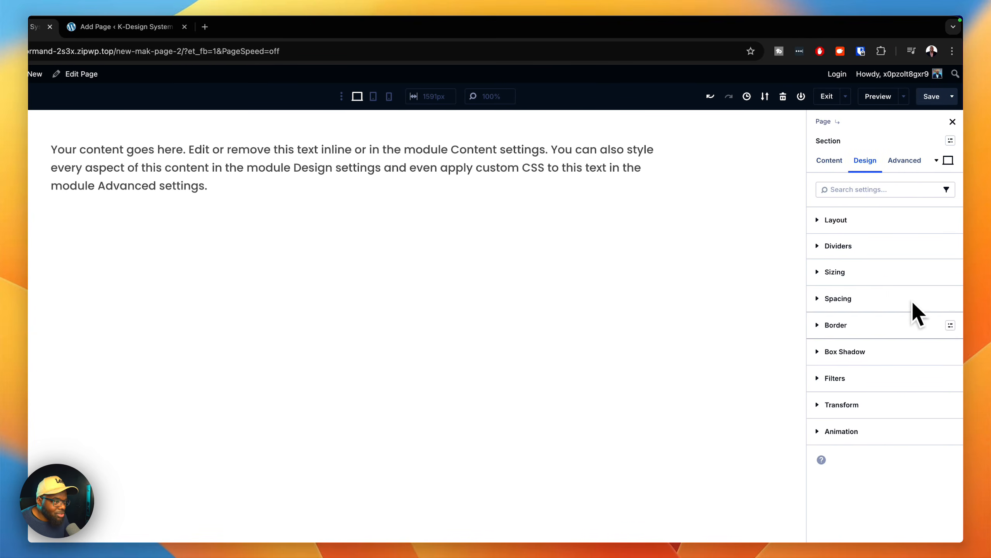
left_click(832, 165)
left_click(856, 270)
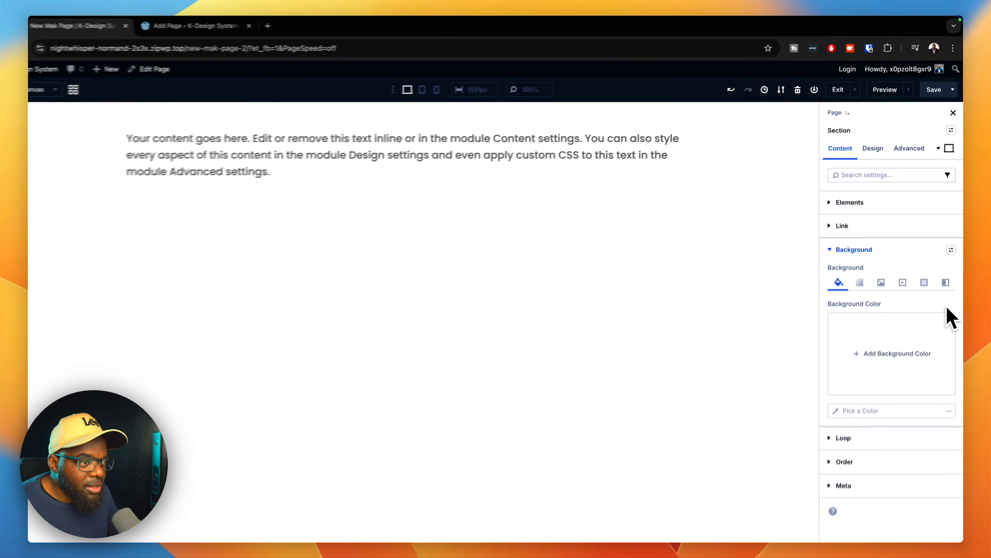
mouse_move(947, 305)
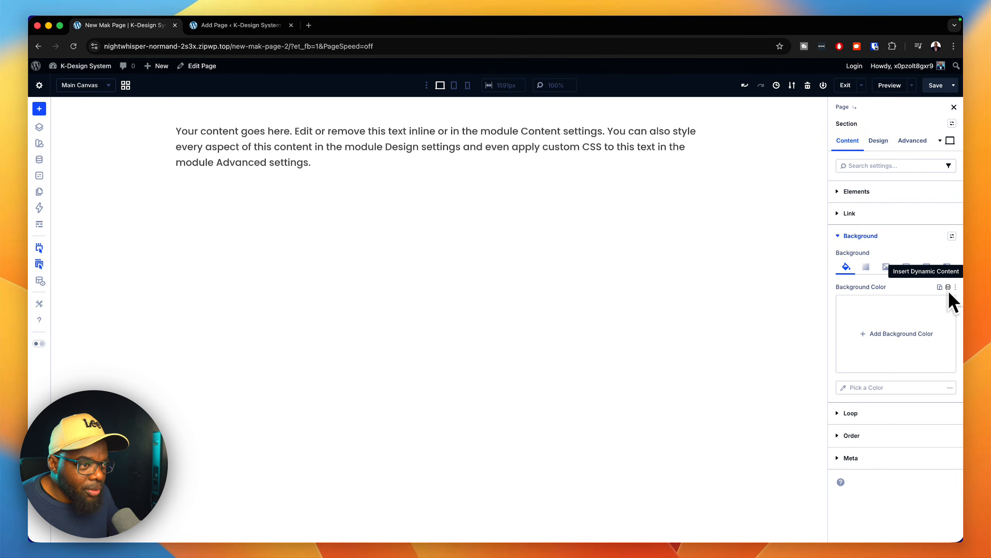
left_click(948, 288)
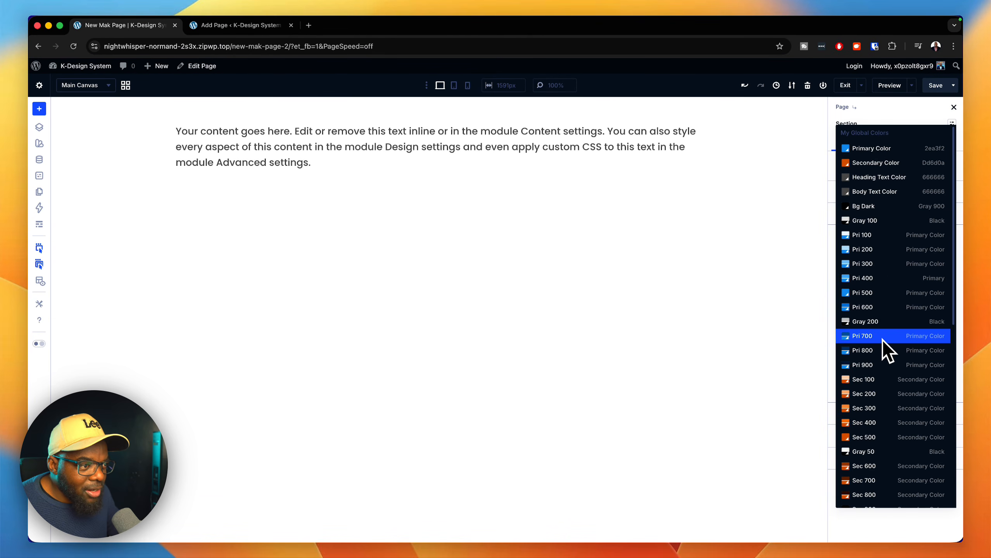
left_click(883, 339)
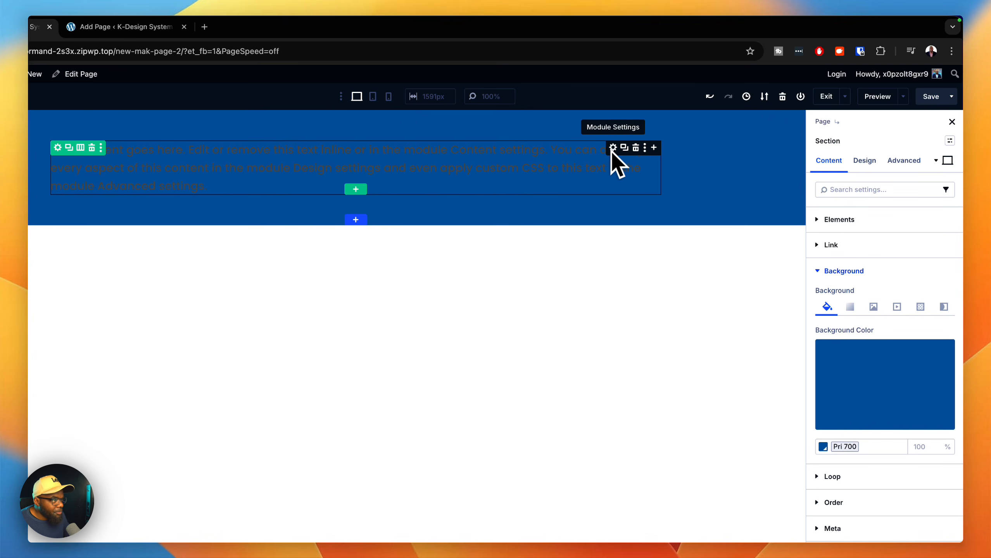
Set the Text module's background color to the Pri 400 global color variable.
left_click(613, 148)
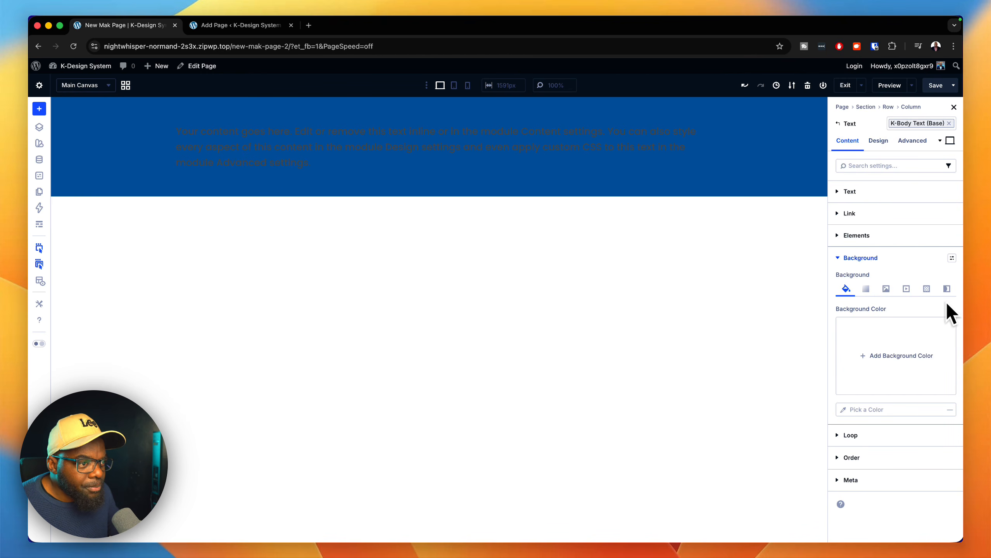
left_click(948, 311)
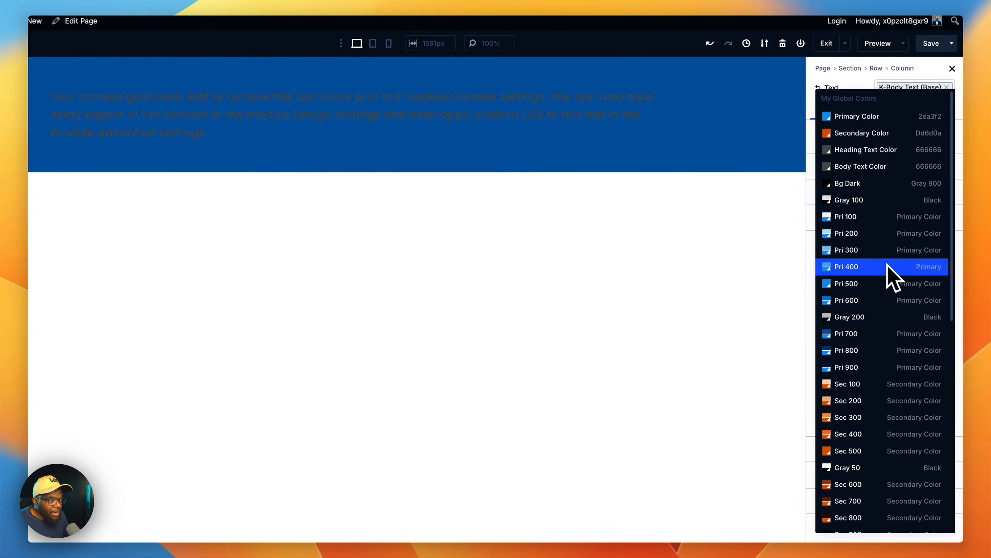
left_click(876, 268)
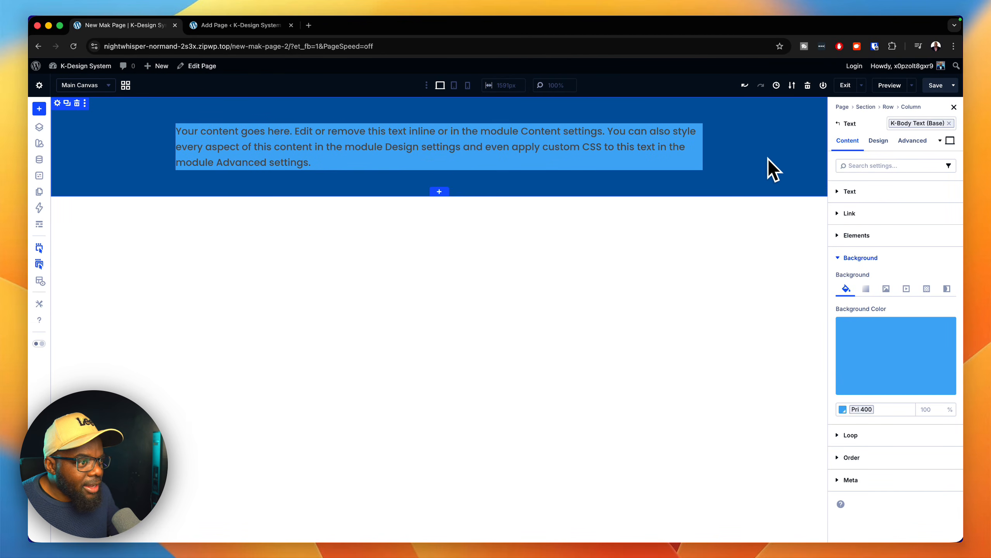
Change the section's background color to the Pri 600 global color variable.
left_click(774, 147)
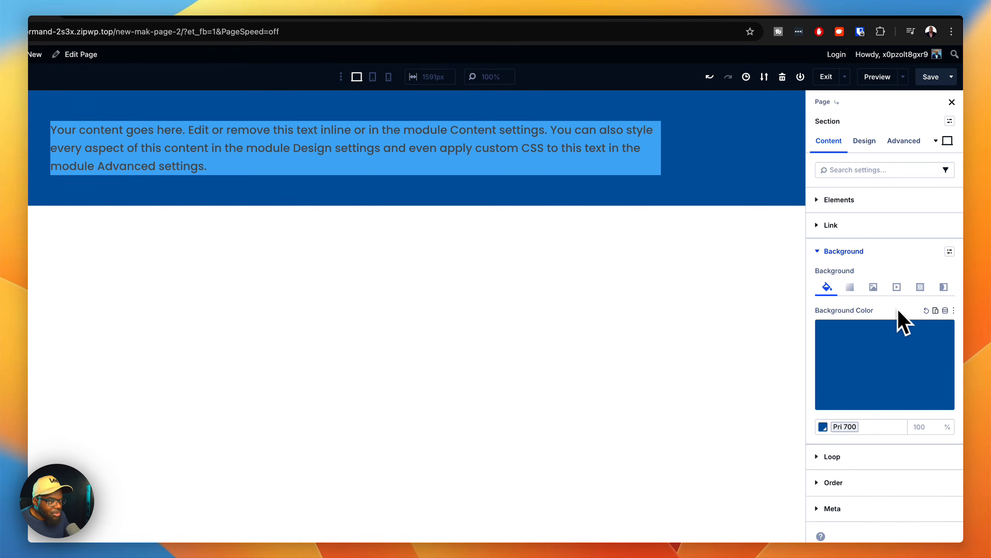
left_click(945, 312)
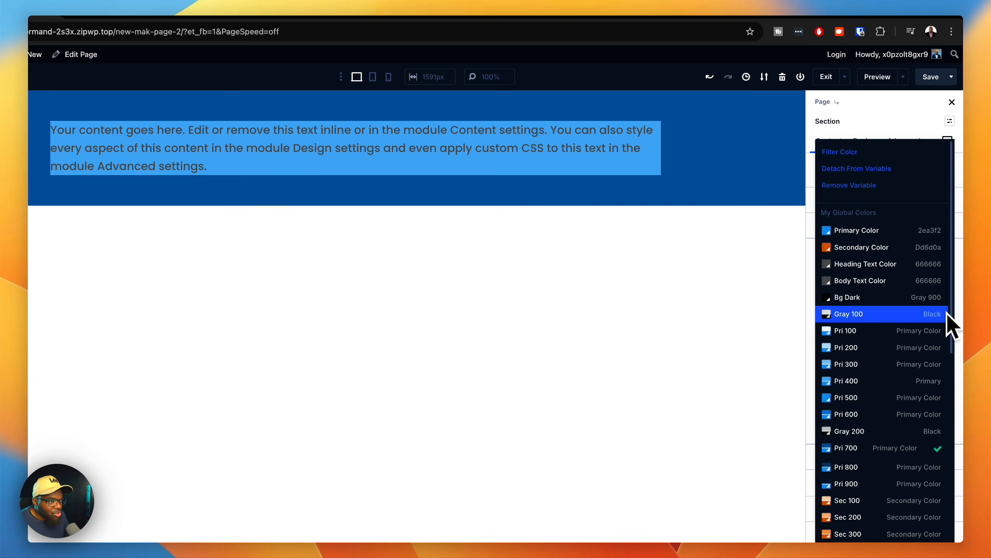
left_click(874, 413)
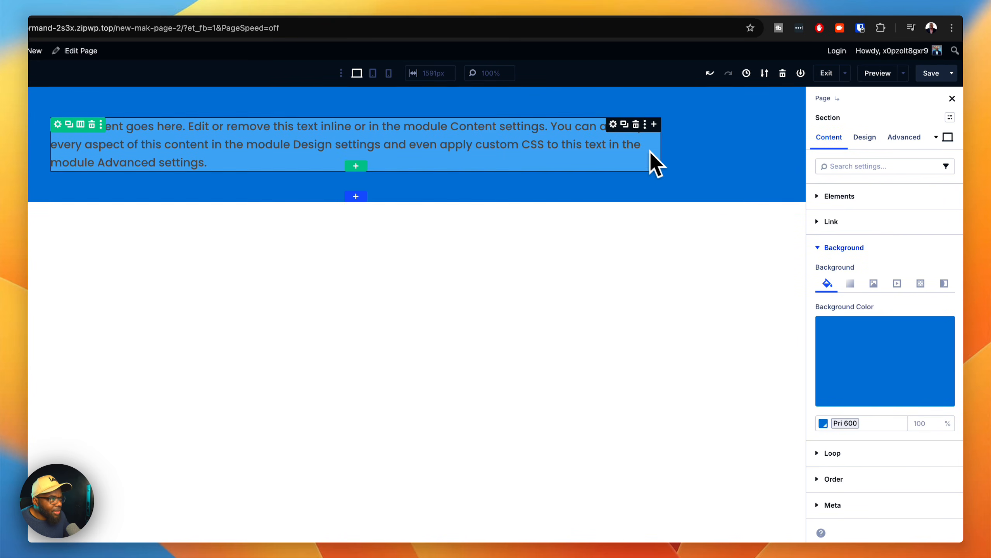
Try the p-medium spacing preset on the Text module and replace it with p-xlarge.
left_click(613, 147)
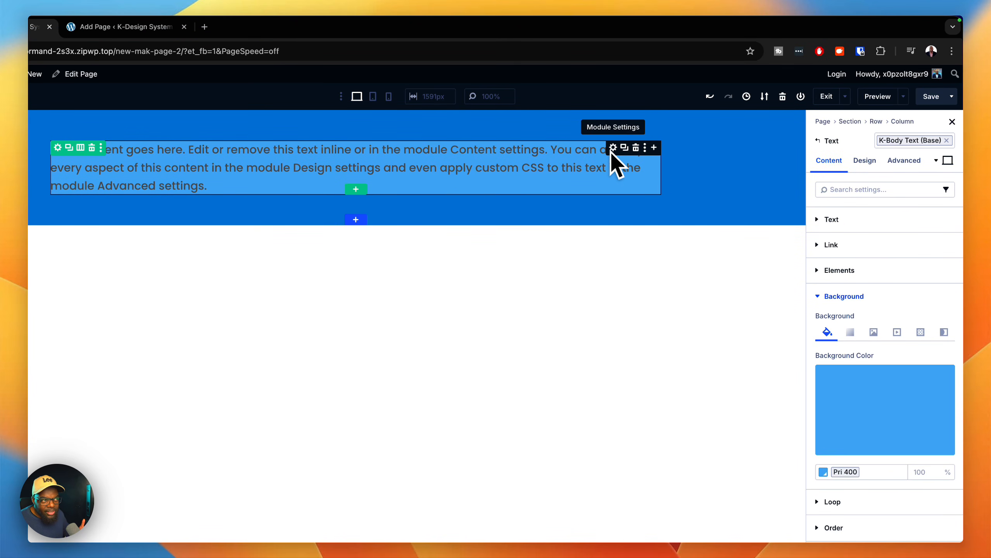
left_click(818, 298)
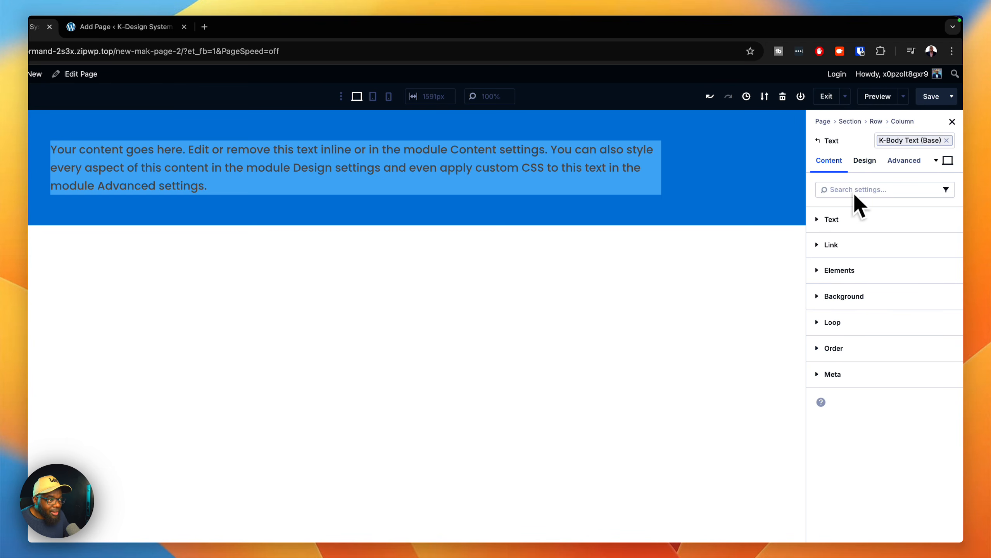
left_click(862, 167)
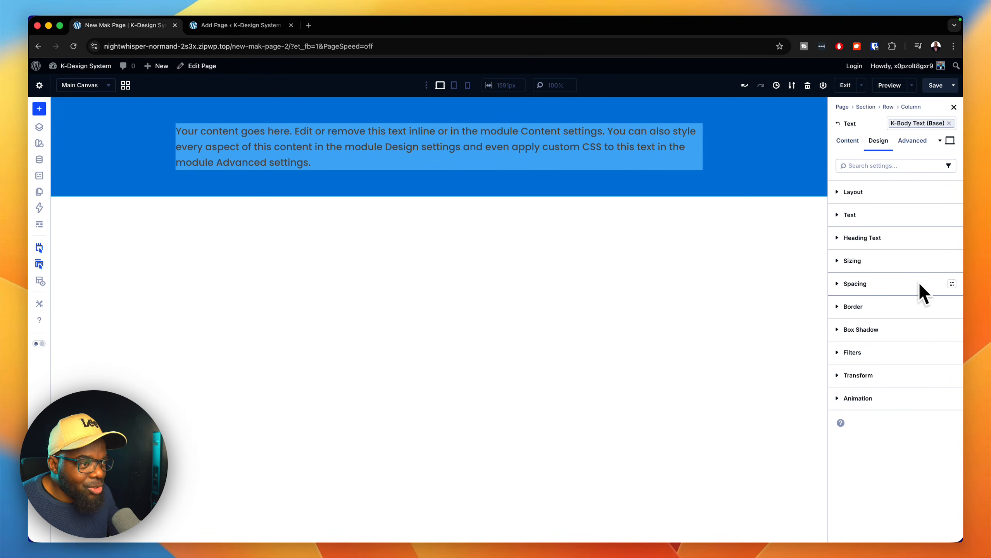
left_click(952, 283)
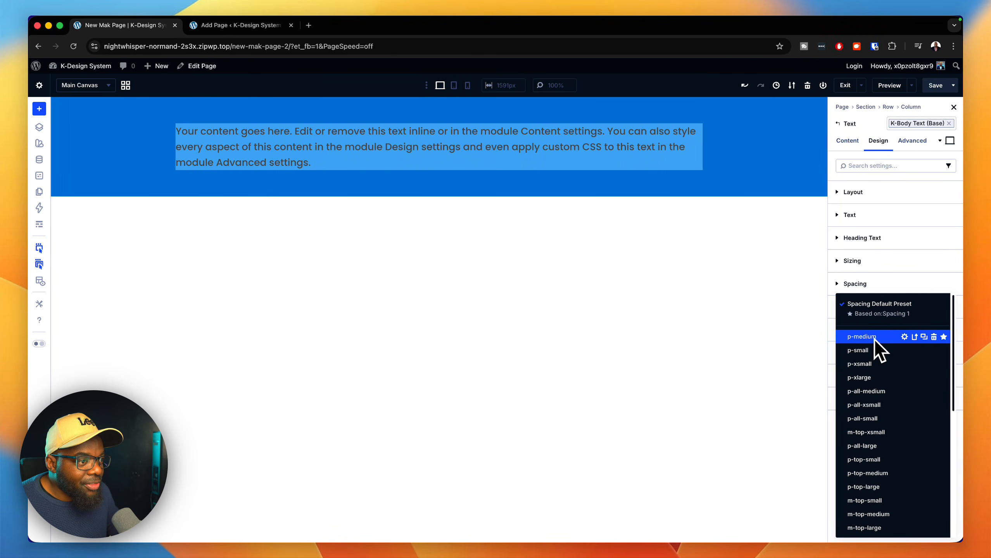
left_click(872, 337)
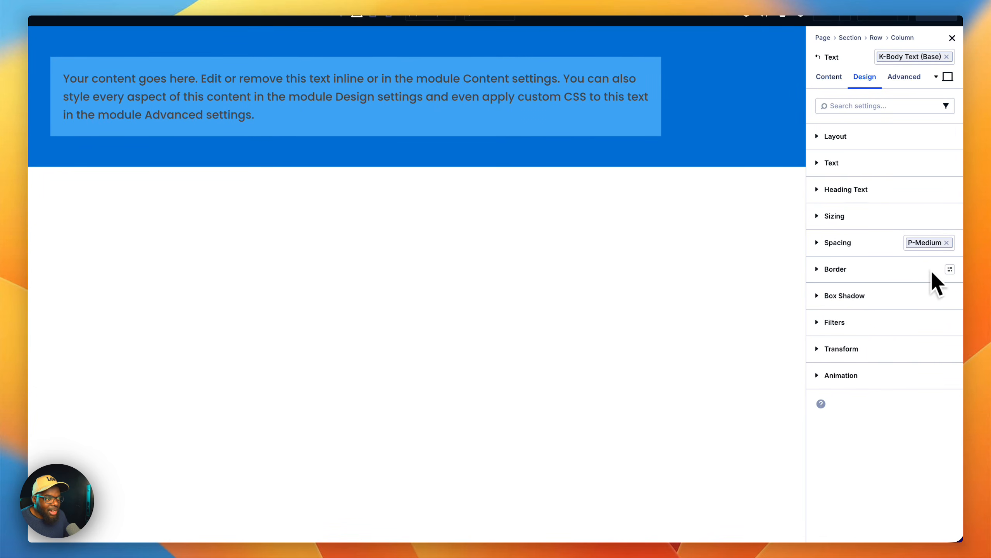
left_click(947, 243)
left_click(950, 243)
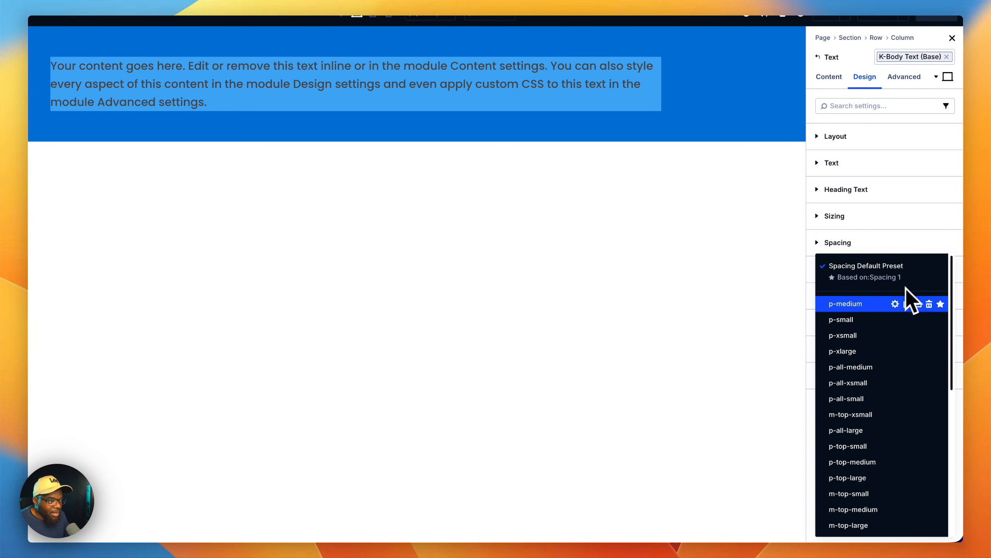
left_click(855, 353)
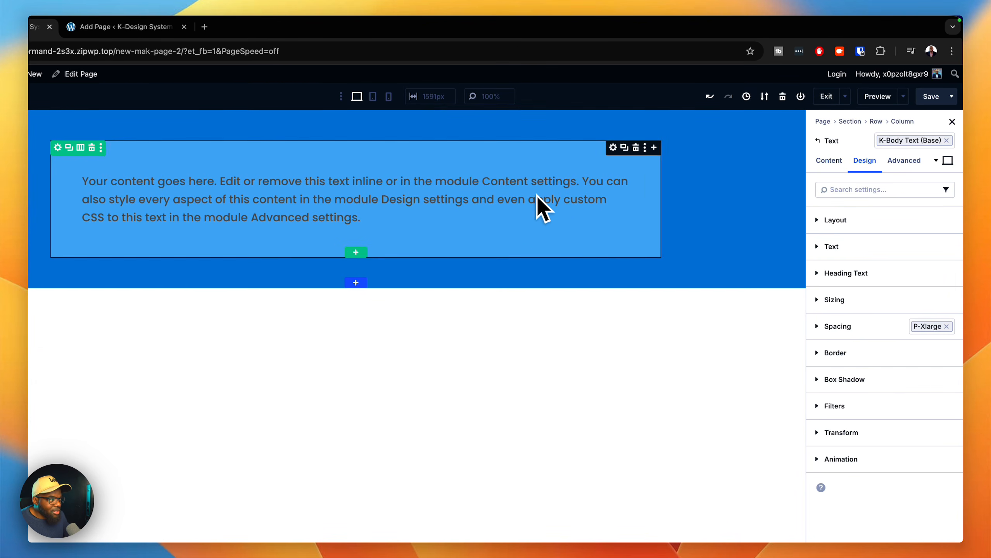
Assign the k-body text (base) light preset to the Text module and remove the K-Body Text (Base) preset.
left_click(905, 140)
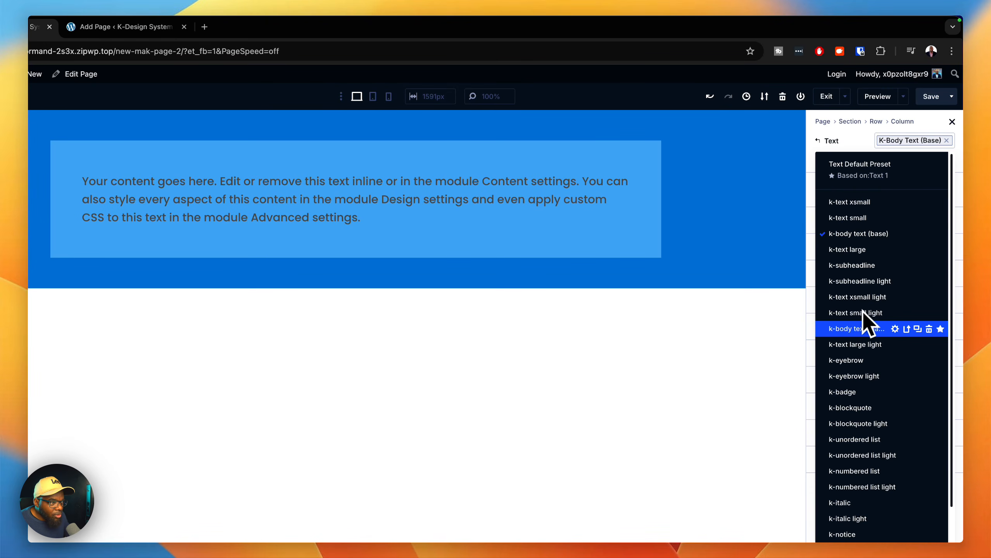
left_click(853, 332)
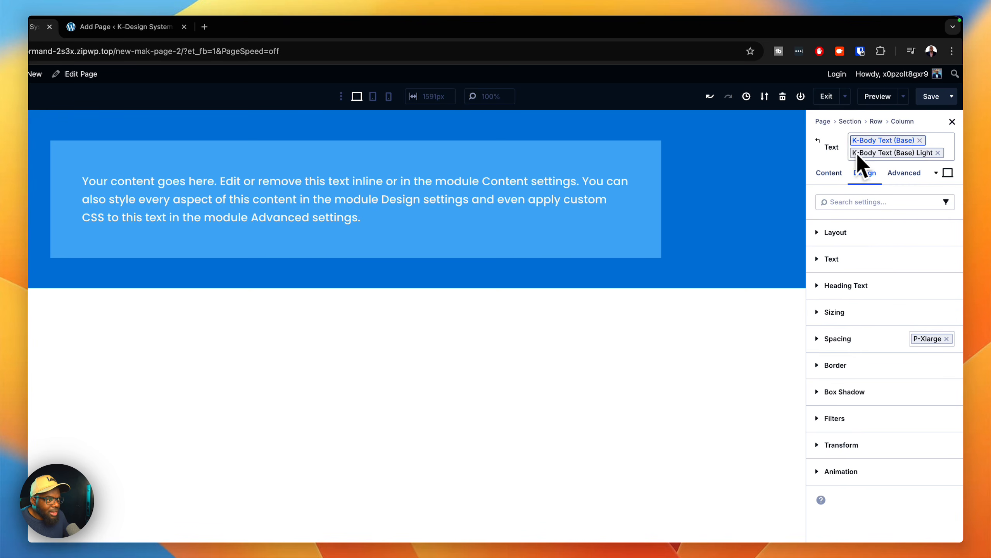
left_click(920, 141)
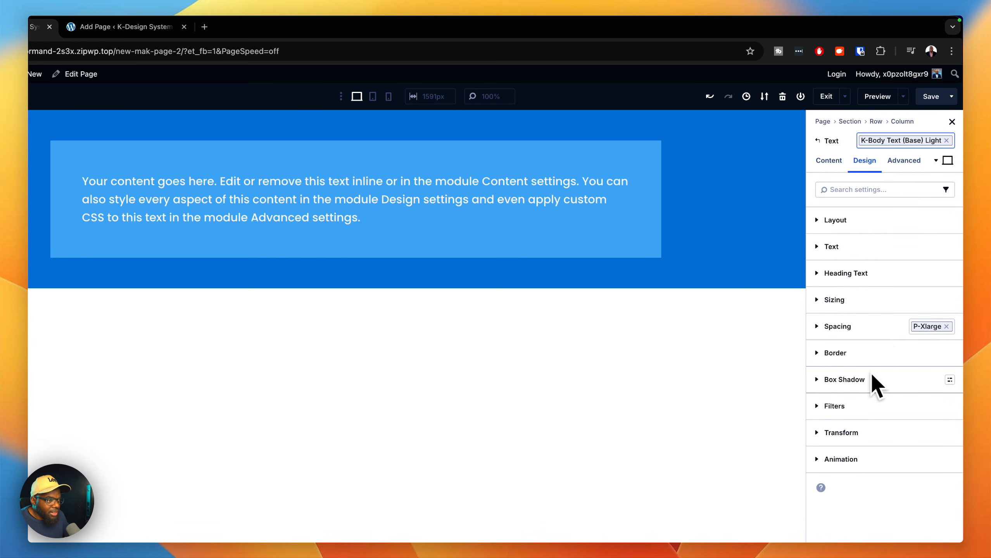
Check the Text module's available background presets and change its background color to the Pri 500 global color variable.
left_click(830, 164)
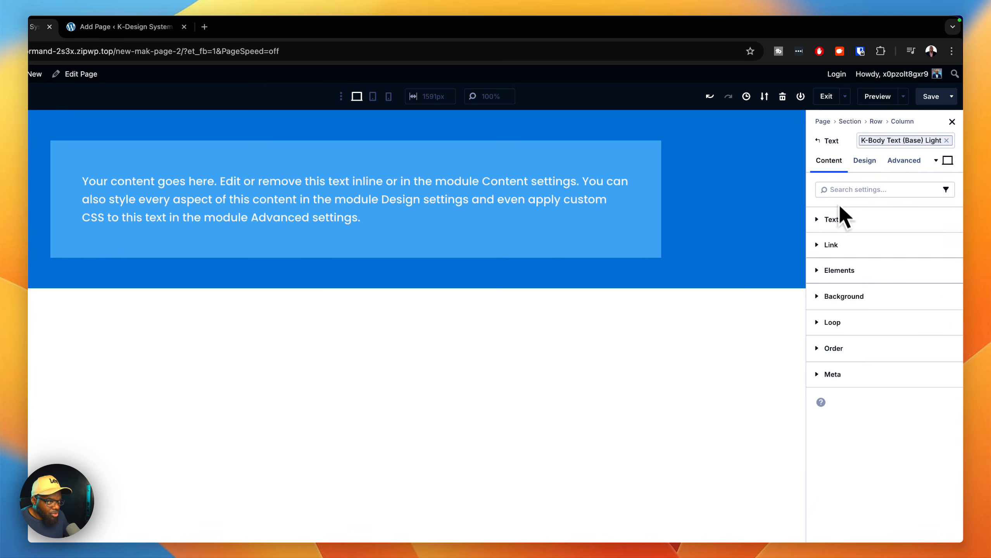
left_click(950, 297)
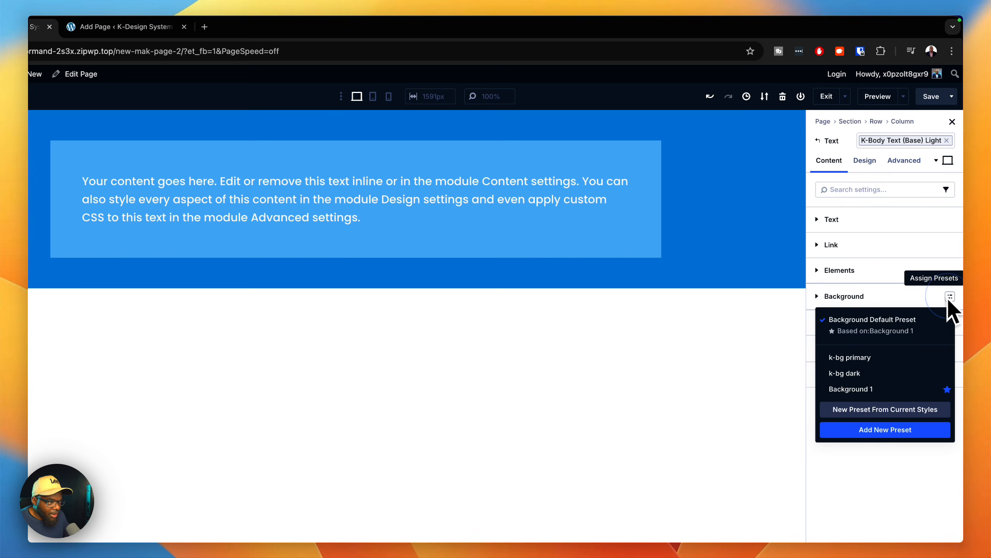
left_click(908, 297)
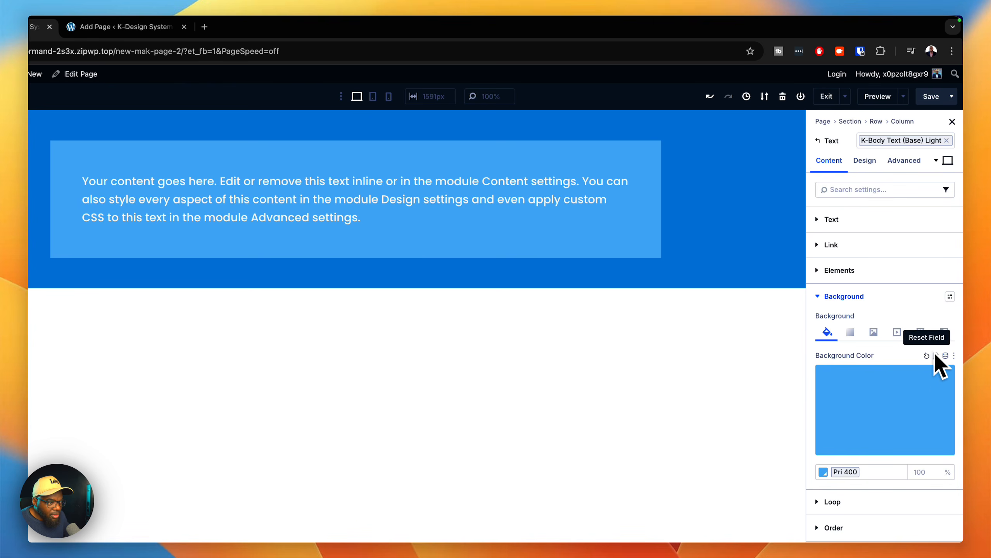
left_click(945, 356)
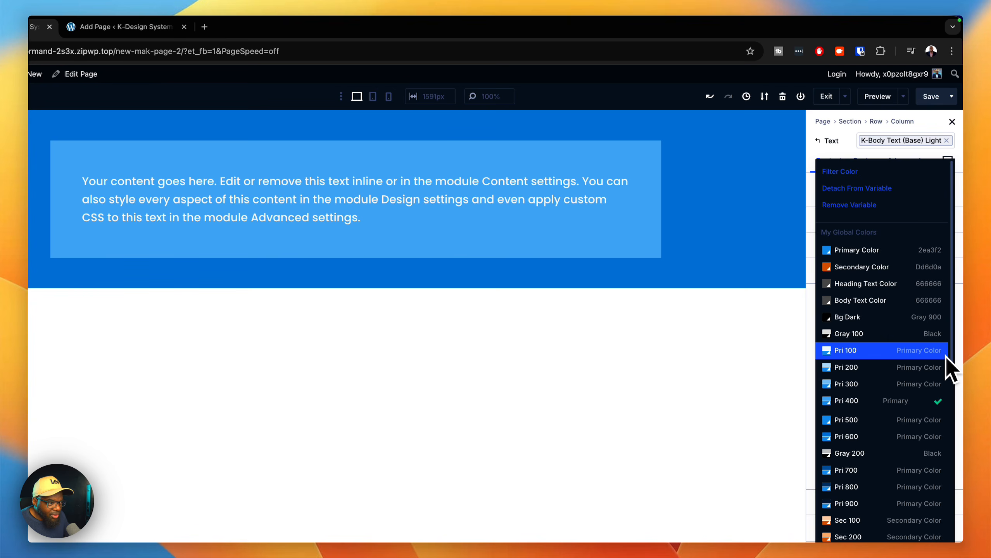
left_click(903, 421)
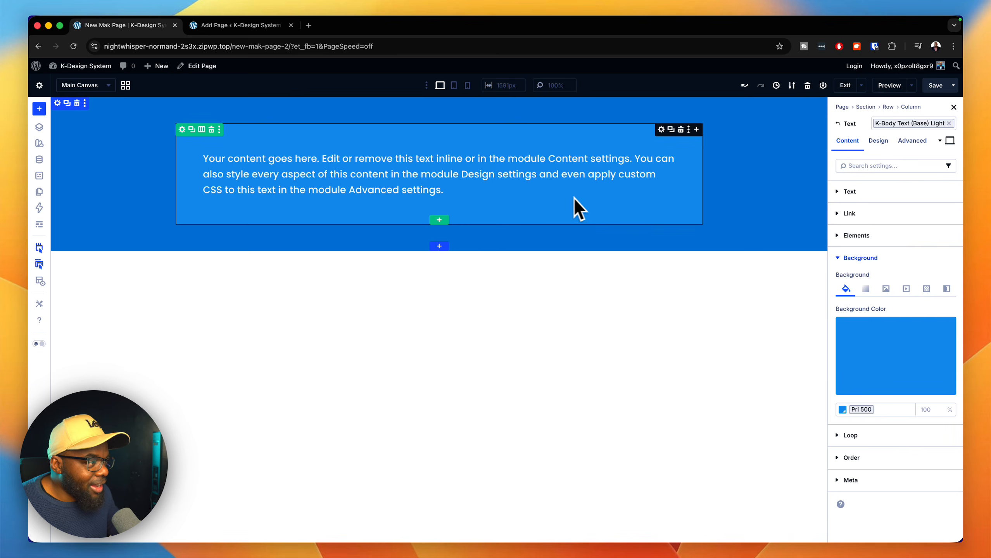
Insert a single-column flex row below the Text module's row and add a Group module to it.
left_click(440, 220)
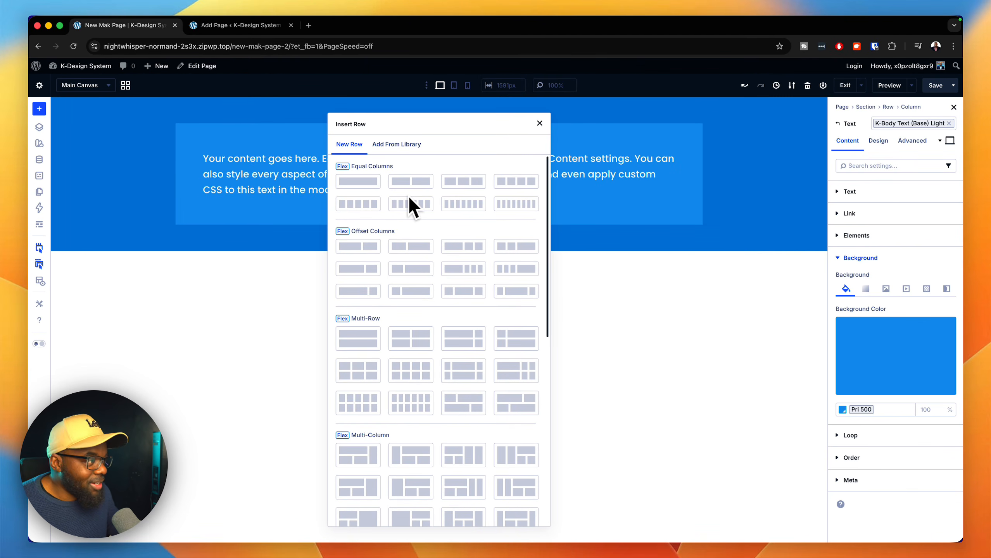
left_click(374, 185)
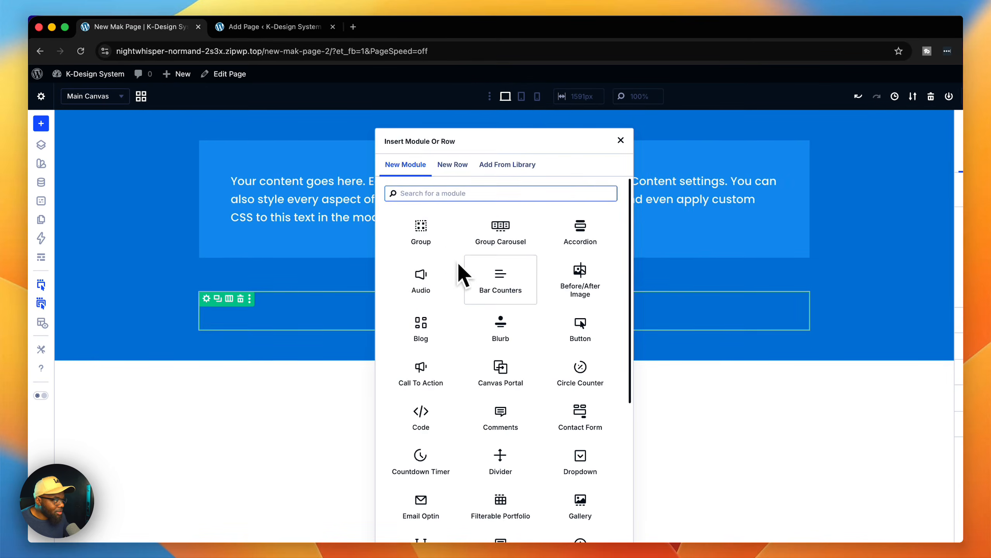
left_click(419, 232)
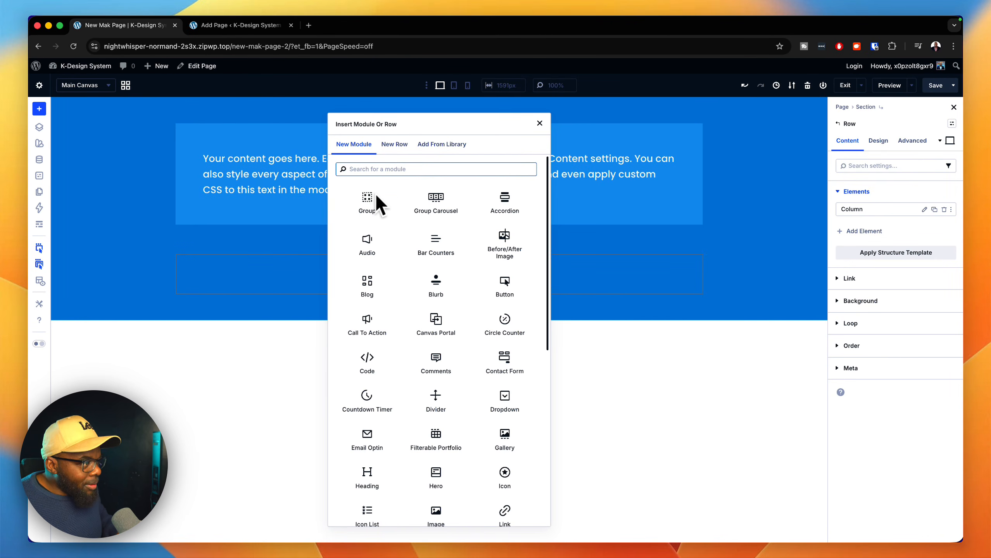
Add an Image module and a Heading module below it inside the new group.
type("image")
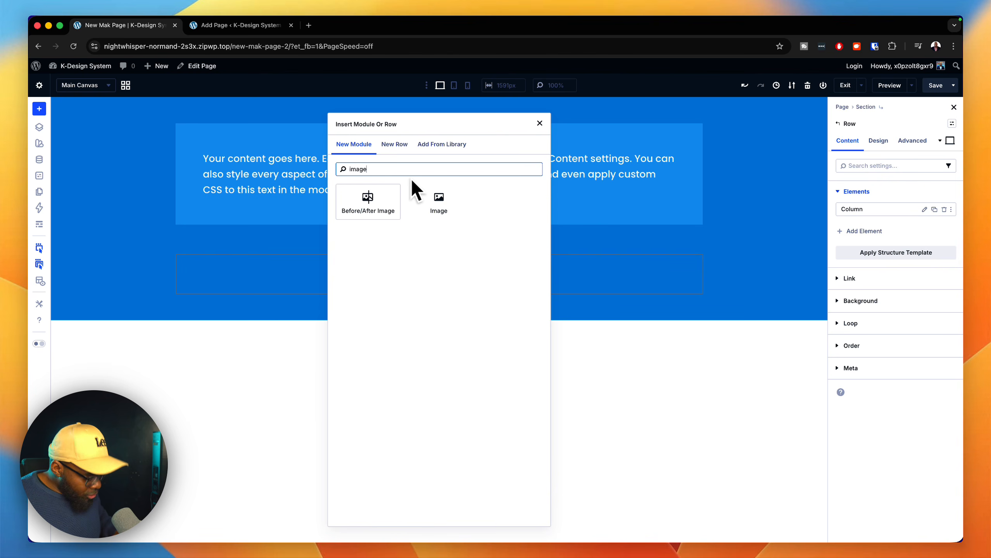
left_click(439, 201)
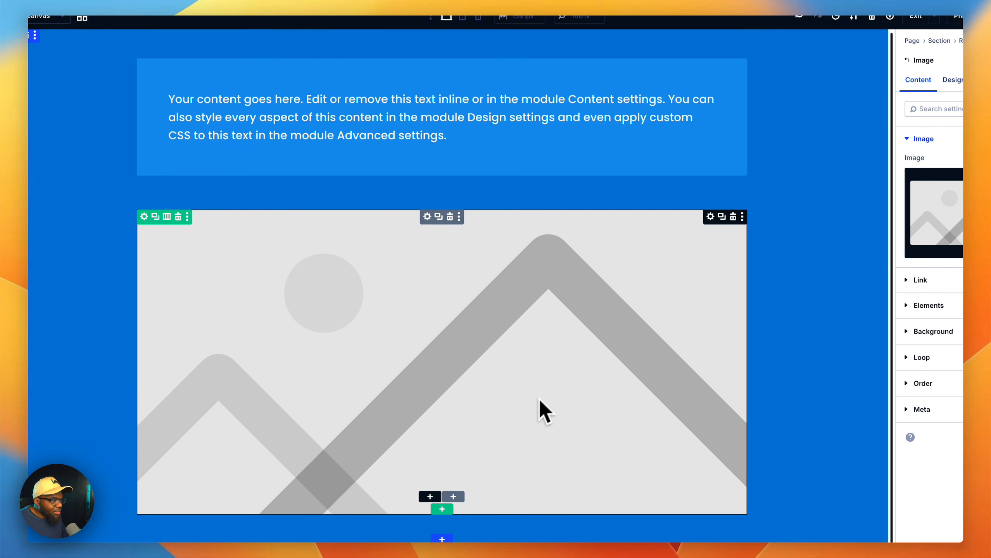
left_click(425, 498)
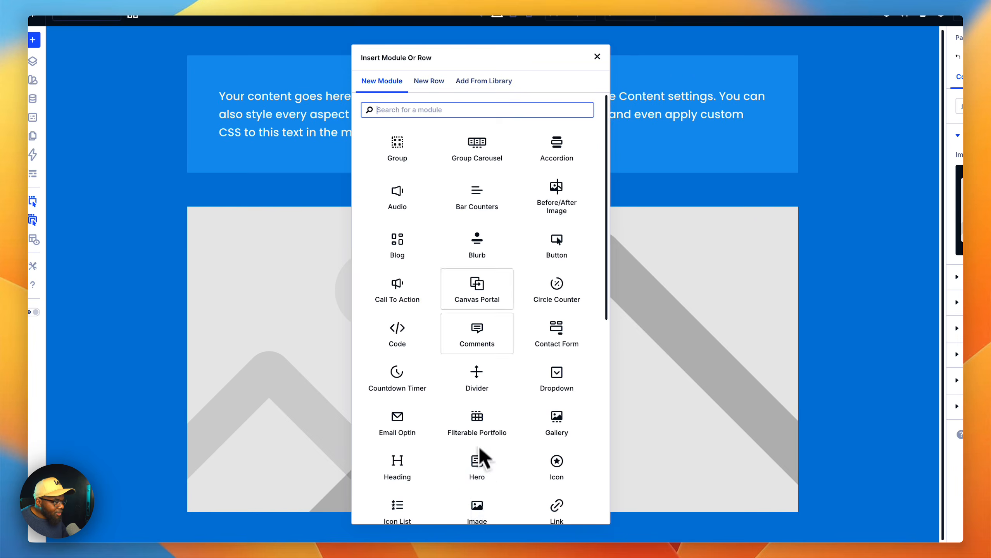
left_click(410, 462)
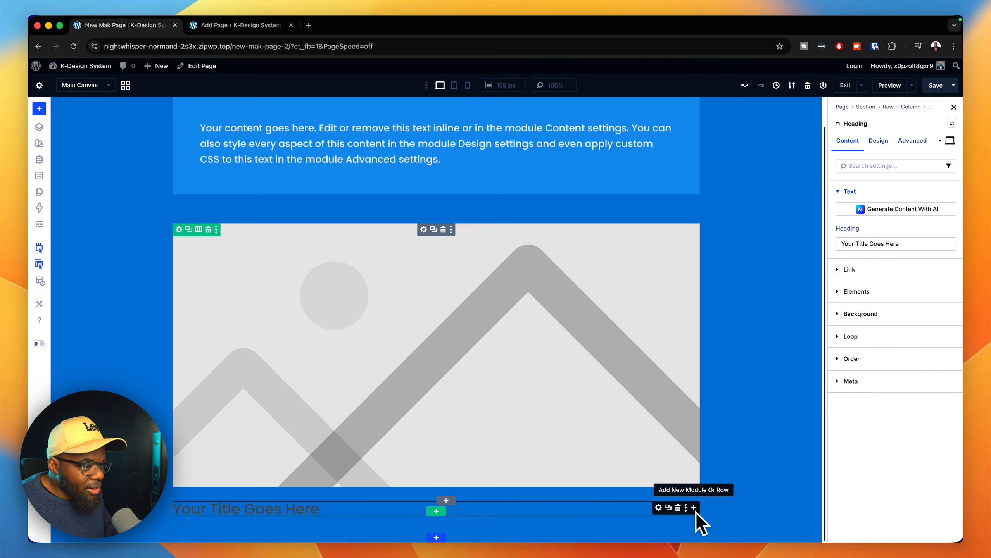
Add a Text module below the heading in the group.
left_click(692, 509)
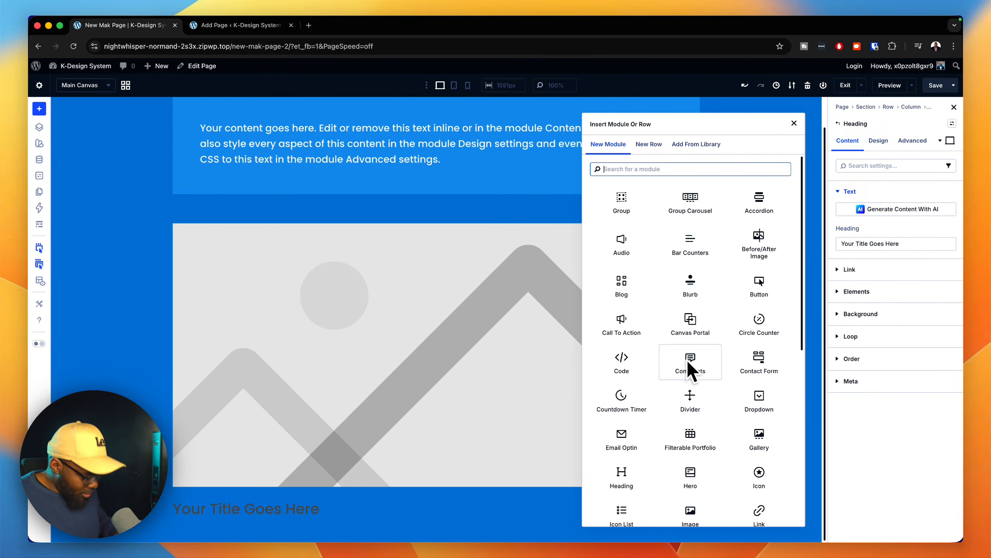
type("text")
left_click(624, 200)
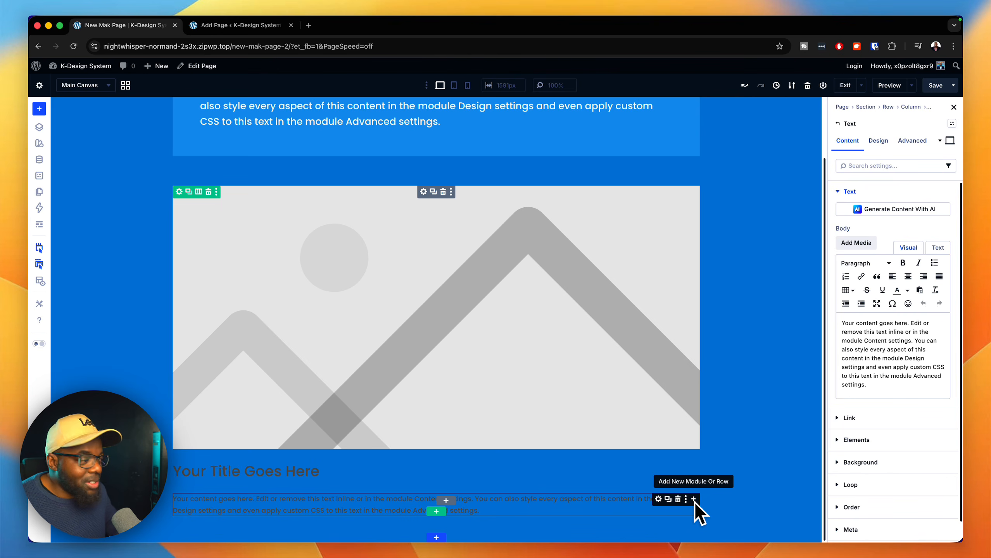
Add a Button module in a nested group below the text and duplicate the button.
left_click(693, 500)
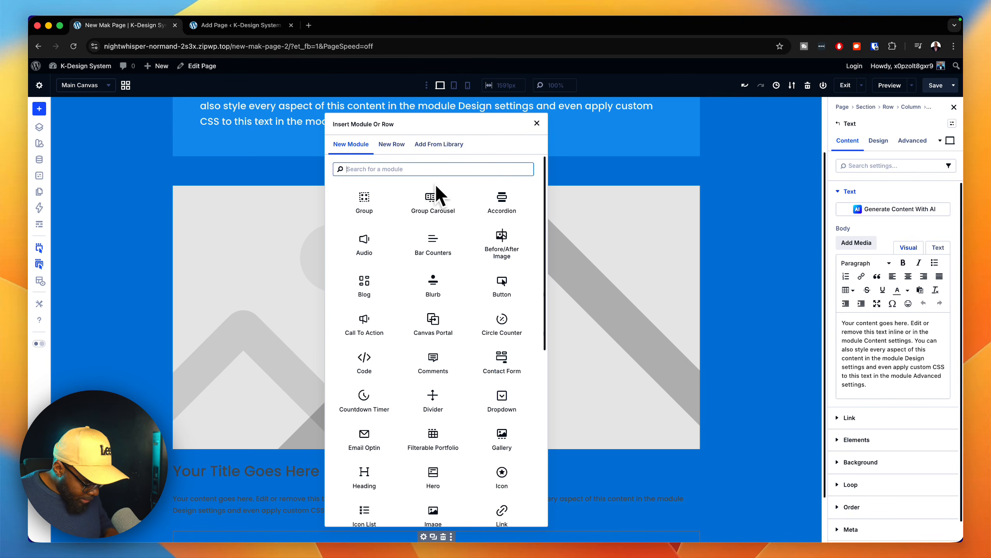
type("button")
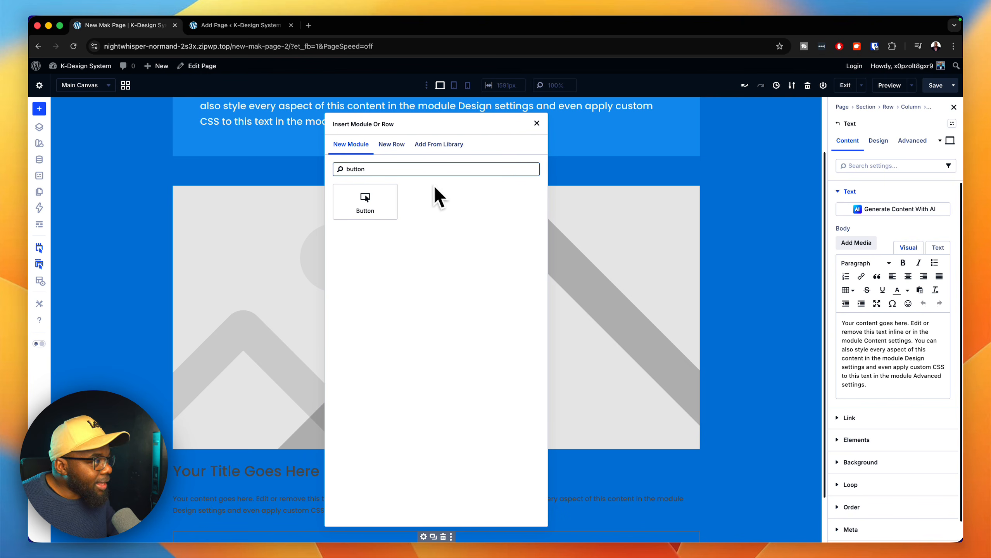
left_click(370, 207)
scroll(383, 299, "down", 1)
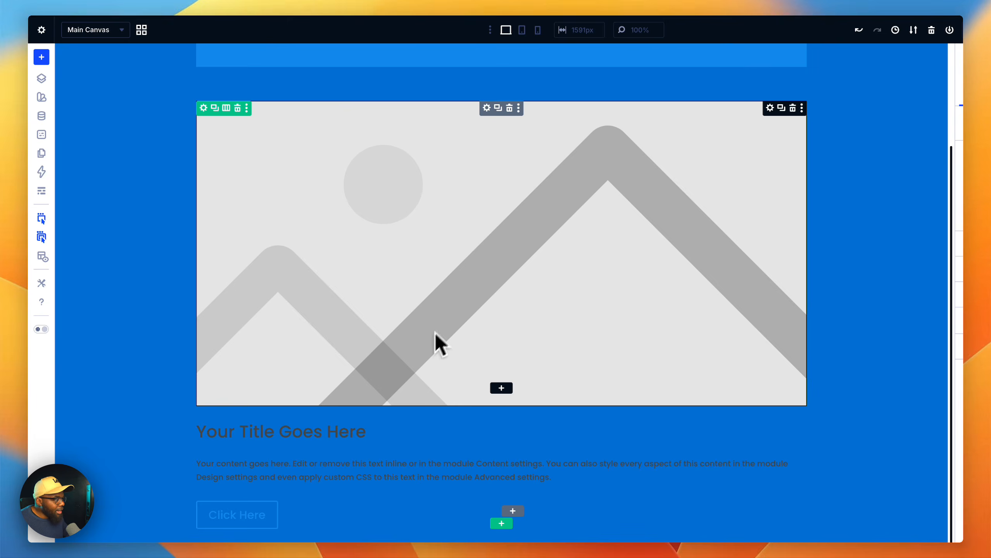
scroll(281, 489, "down", 1)
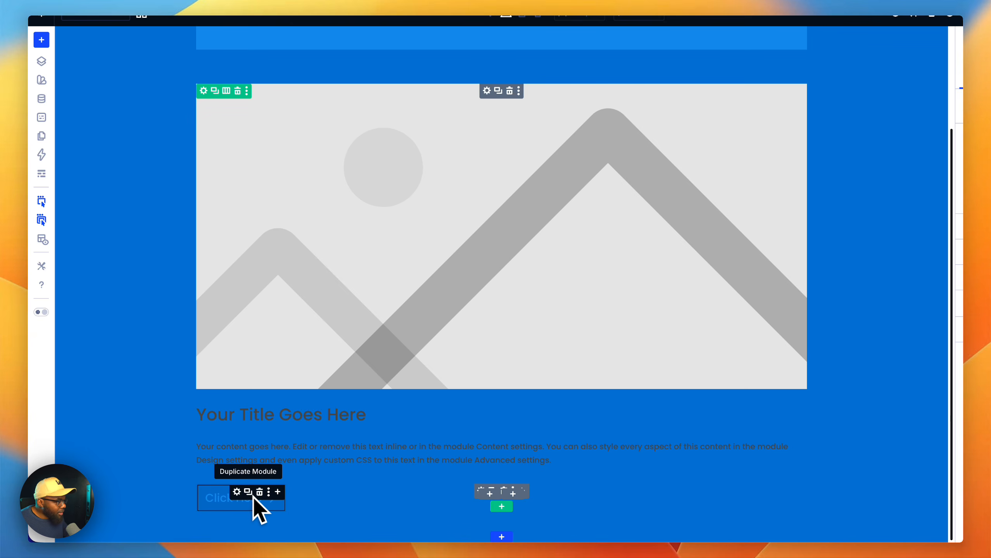
left_click(252, 495)
scroll(312, 515, "down", 2)
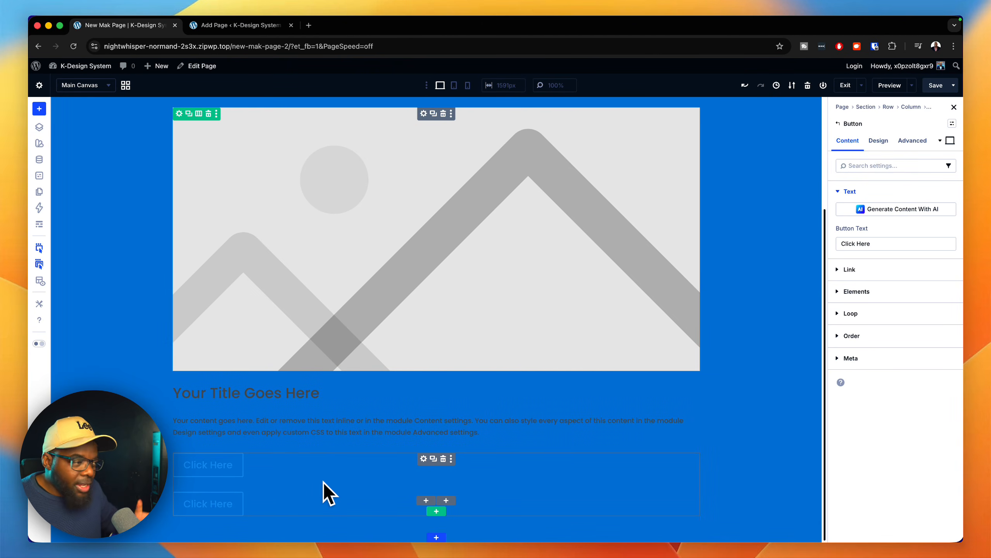
Set the nested button group's layout direction to row so that the two buttons sit side by side.
left_click(424, 460)
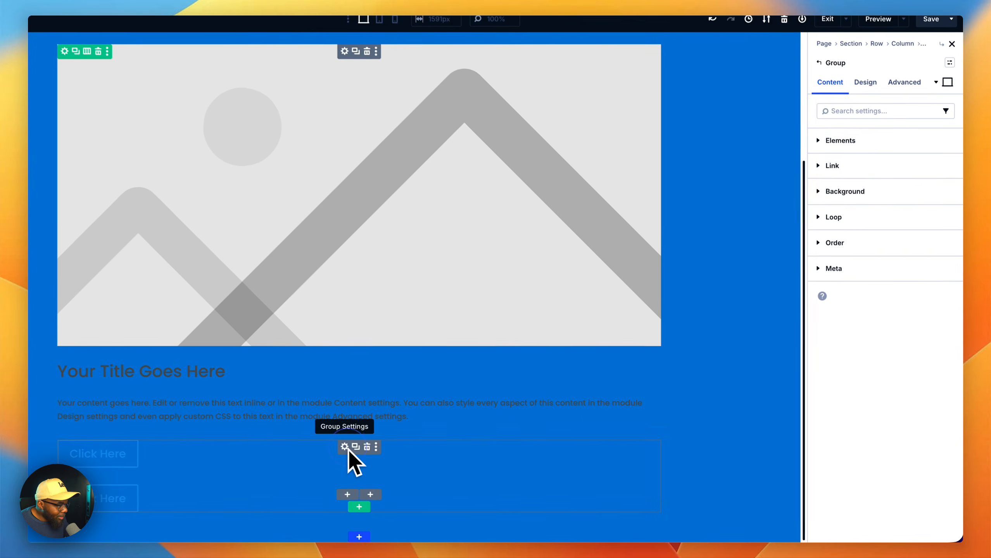
left_click(865, 82)
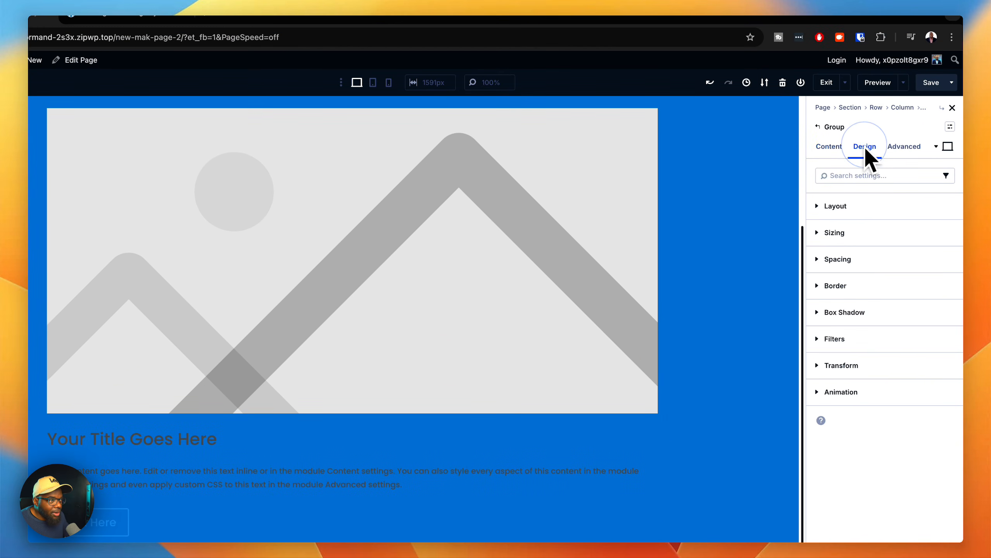
left_click(853, 205)
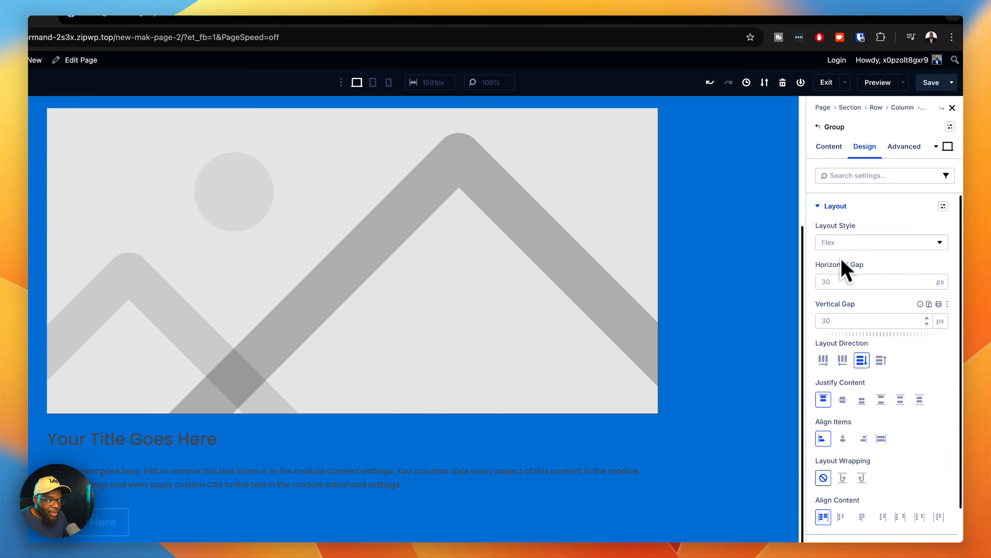
left_click(829, 363)
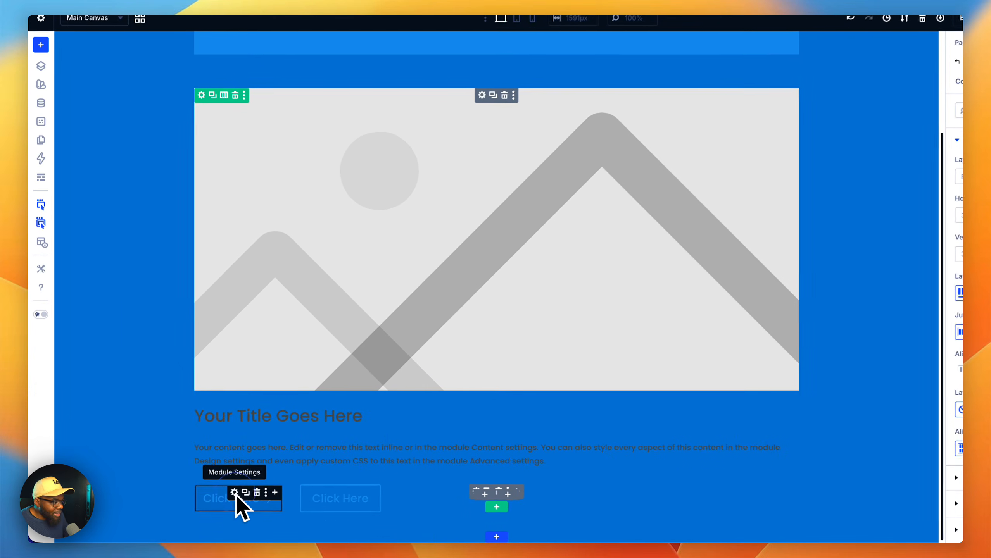
Assign the primary button preset to the first button and the secondary button preset to the second.
left_click(208, 499)
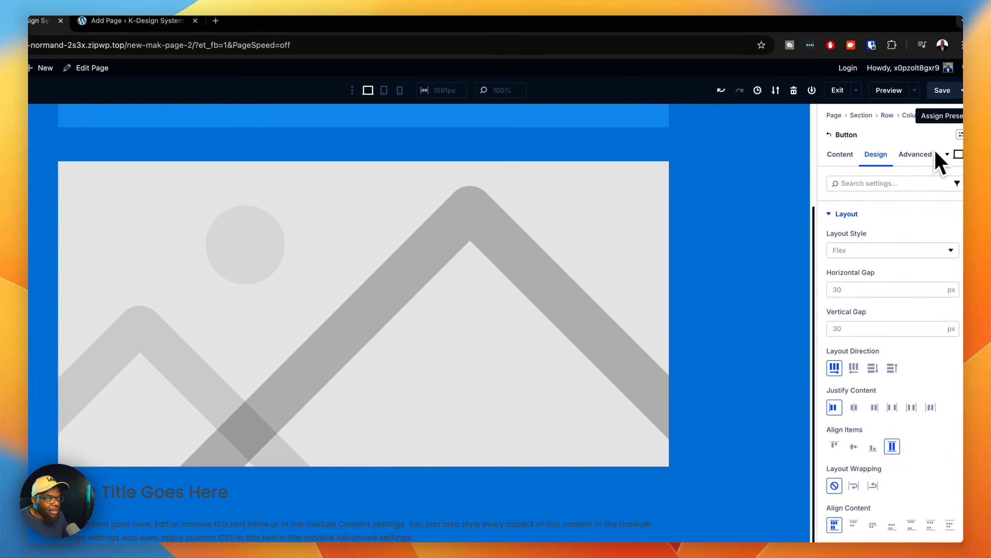
left_click(960, 134)
left_click(837, 198)
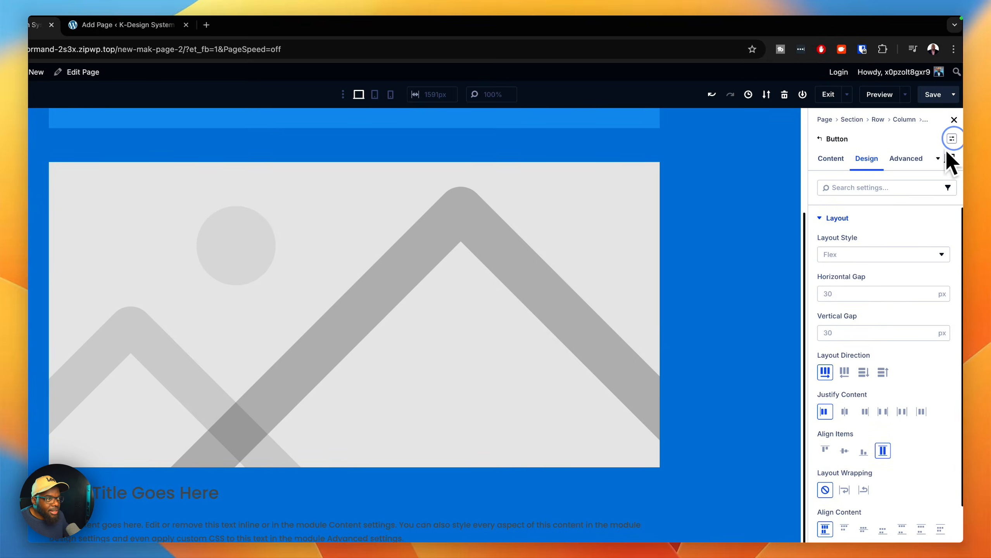
left_click(952, 139)
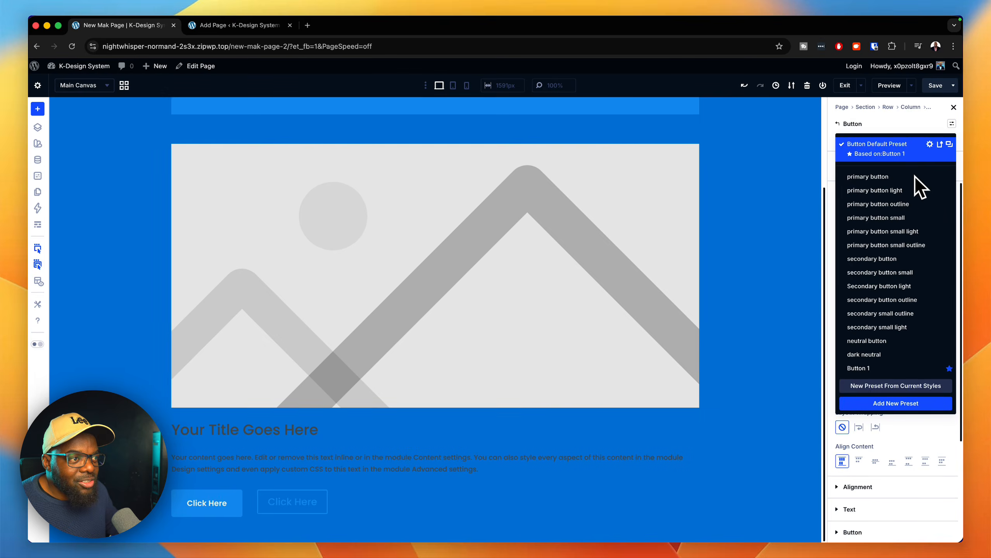
left_click(875, 262)
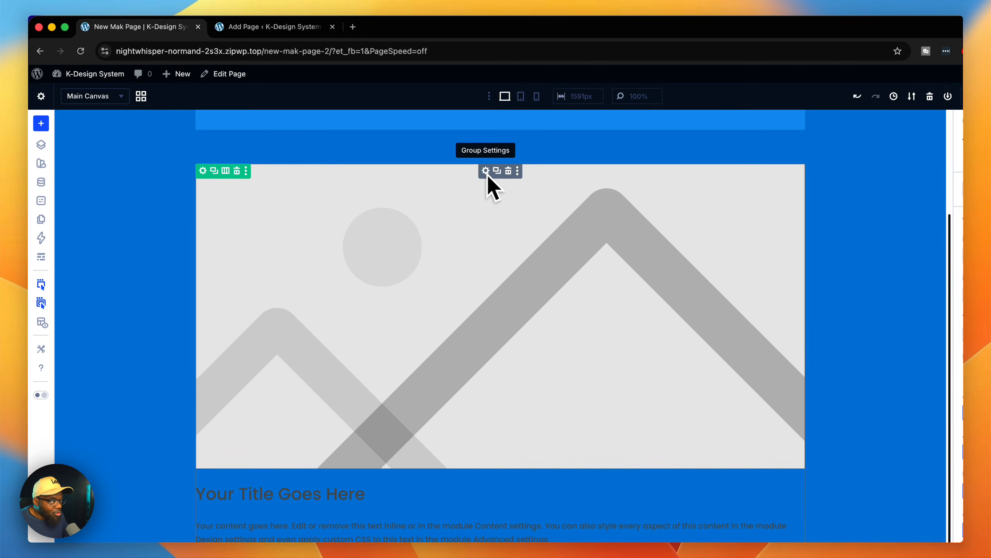
Assign the p-medium spacing preset to the outer group holding the image, heading, text and buttons.
left_click(485, 171)
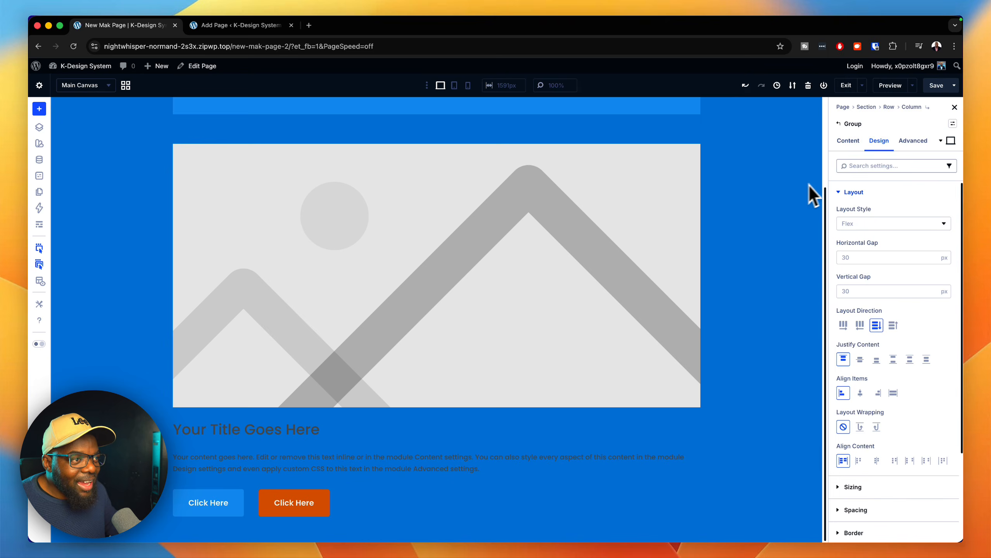
left_click(839, 193)
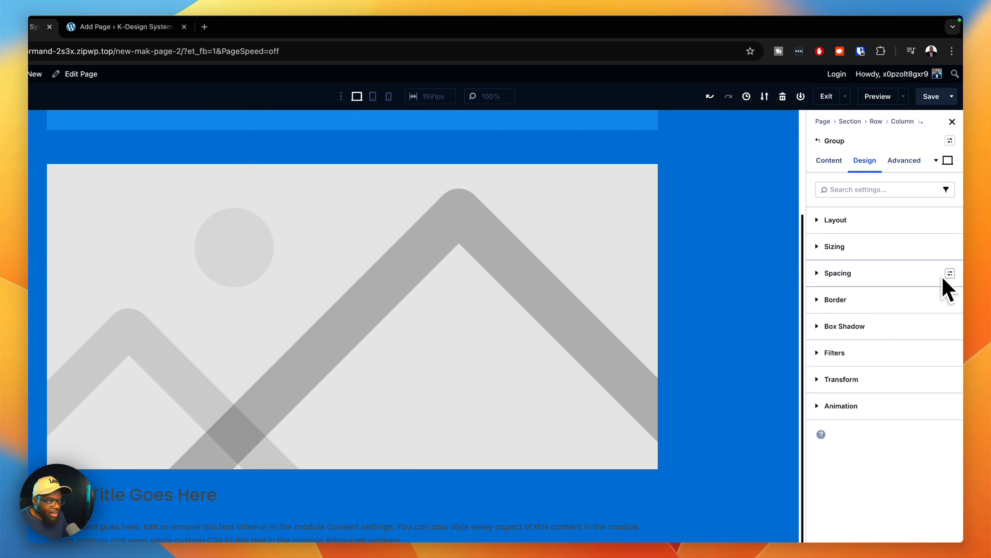
left_click(949, 274)
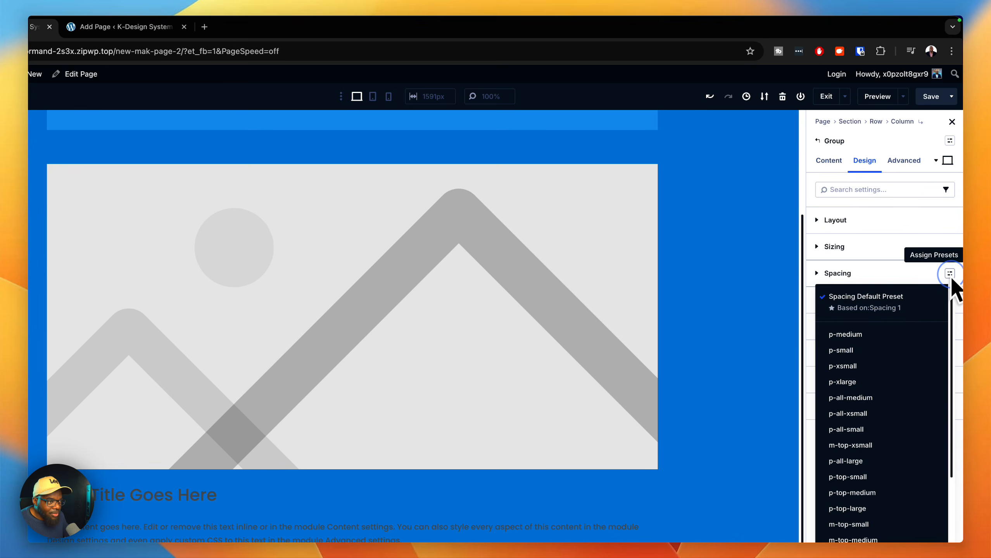
left_click(870, 339)
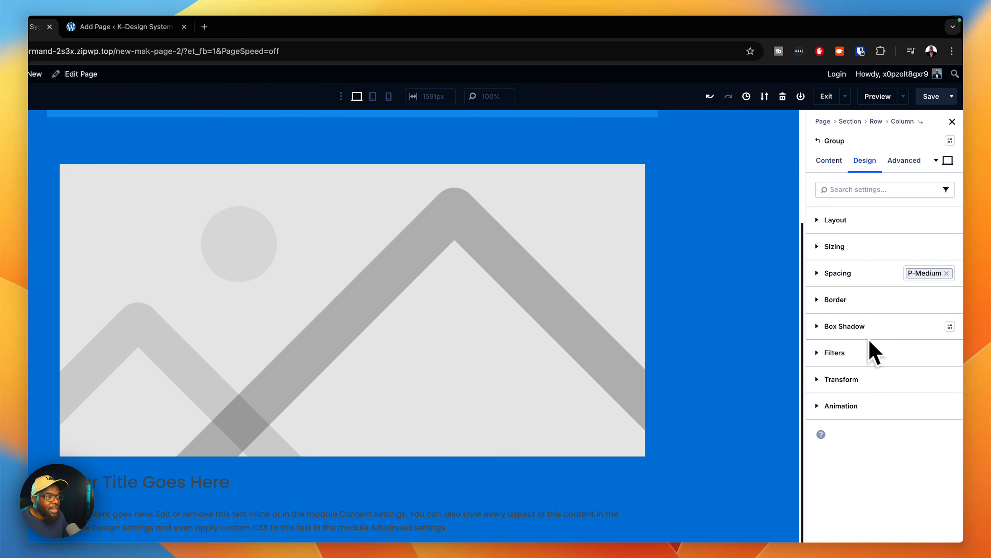
Set the outer group's background color to the Pri 100 global color variable.
left_click(831, 164)
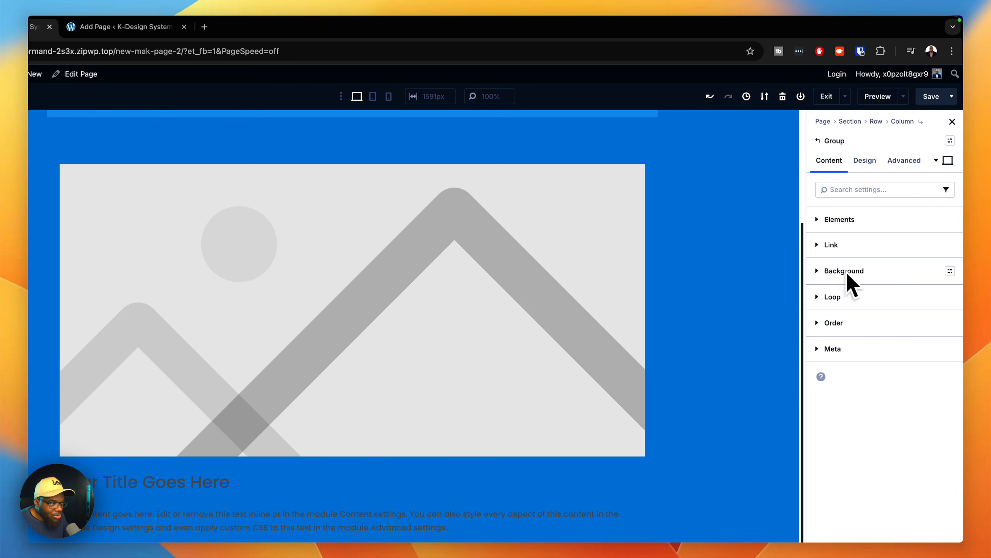
left_click(877, 270)
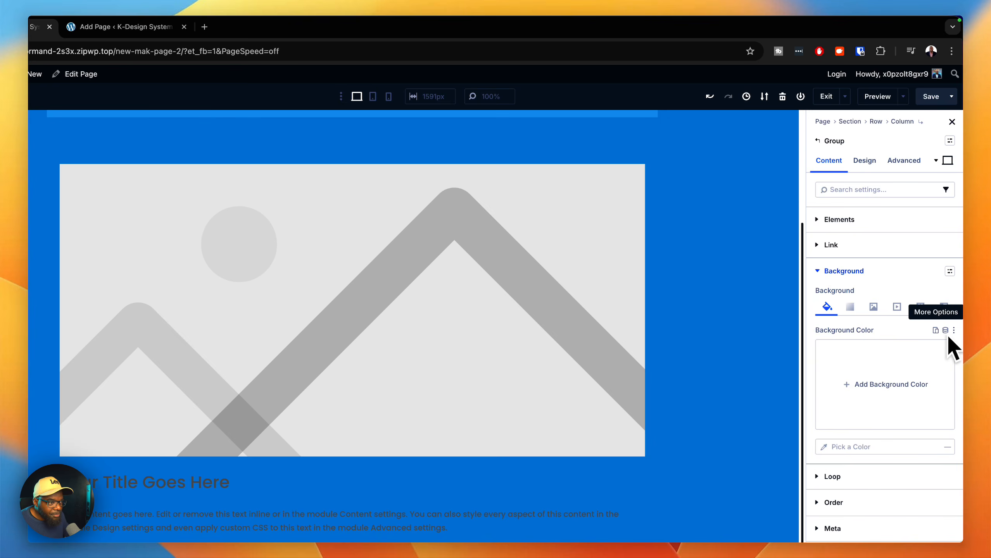
left_click(945, 331)
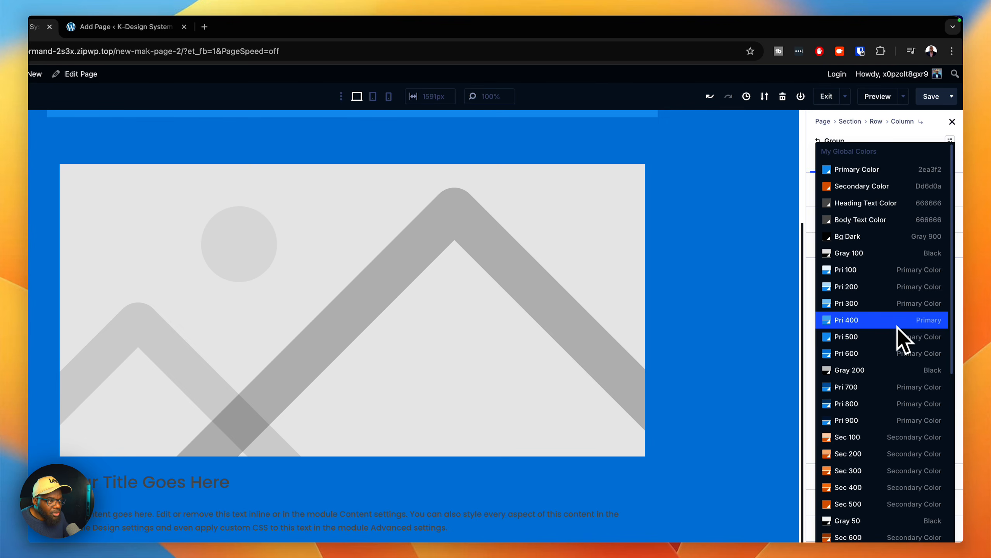
left_click(870, 273)
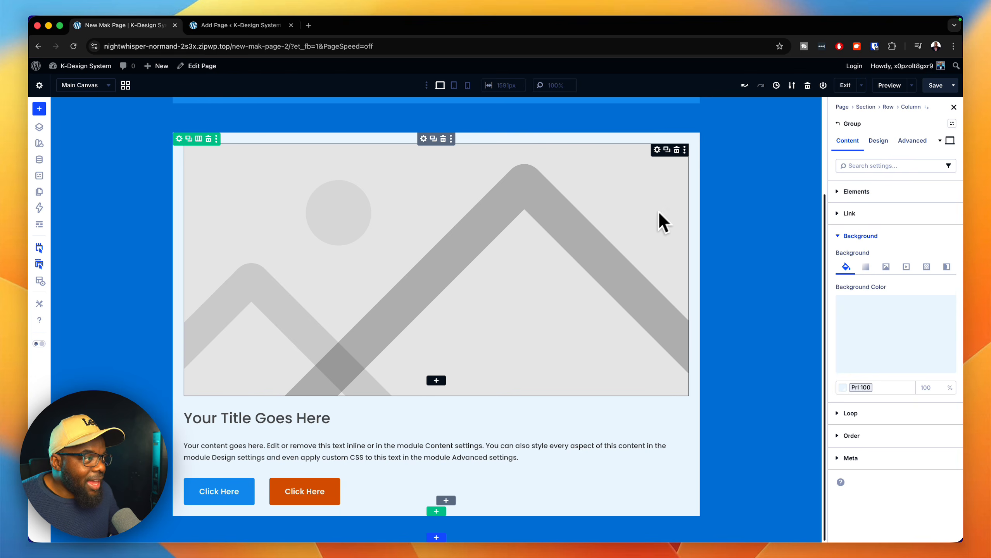
Duplicate the card group and assign the row's column a preset that lays the cards out in two columns.
left_click(617, 271)
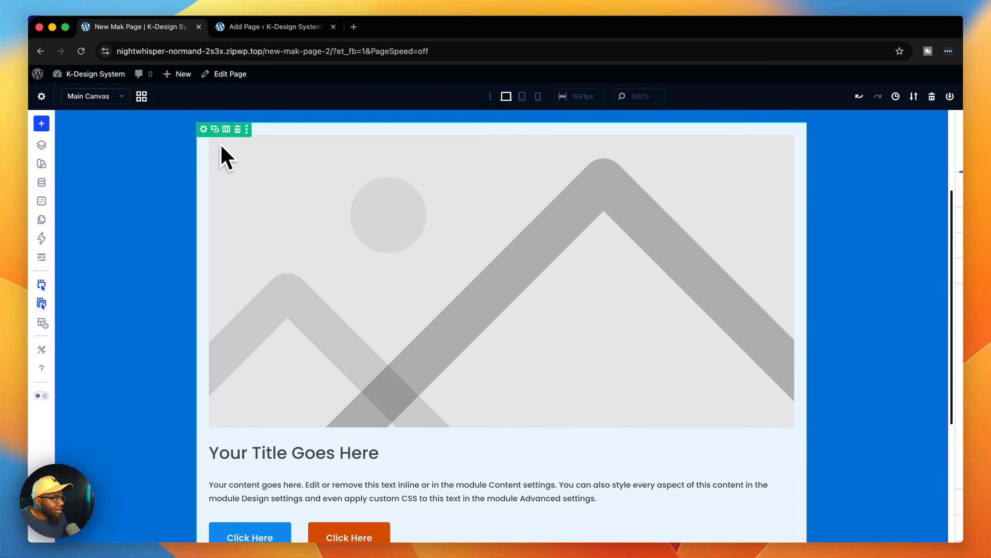
left_click(202, 131)
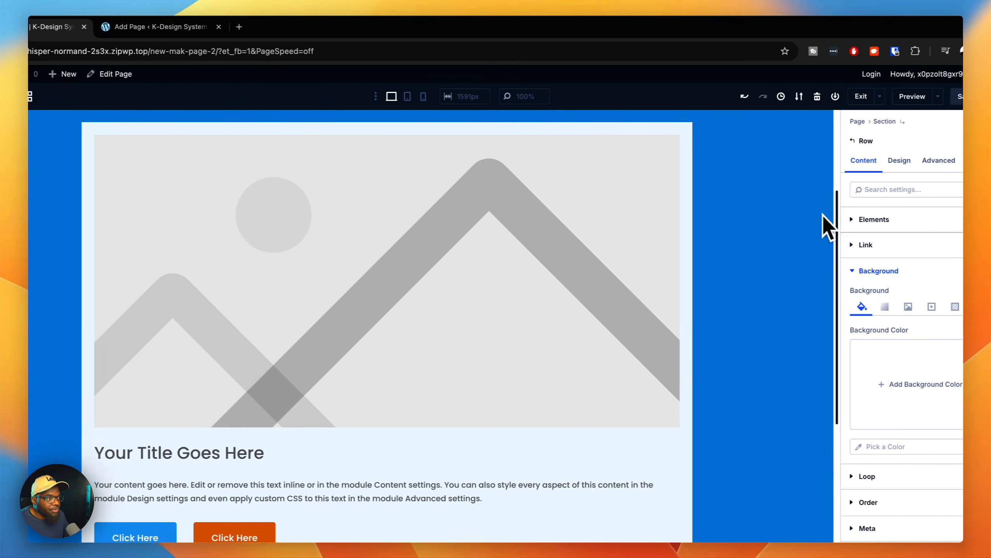
left_click(830, 221)
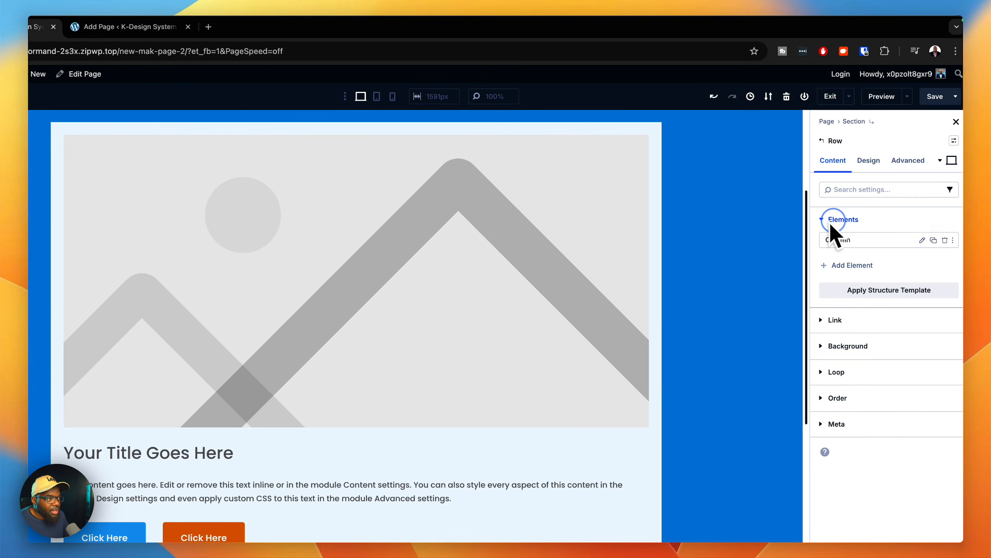
left_click(919, 241)
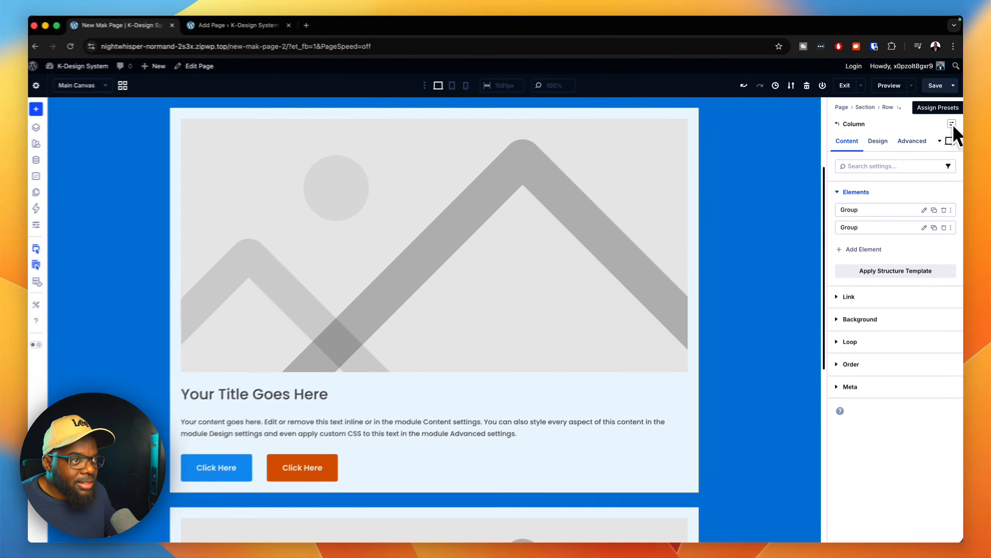
left_click(953, 124)
left_click(901, 176)
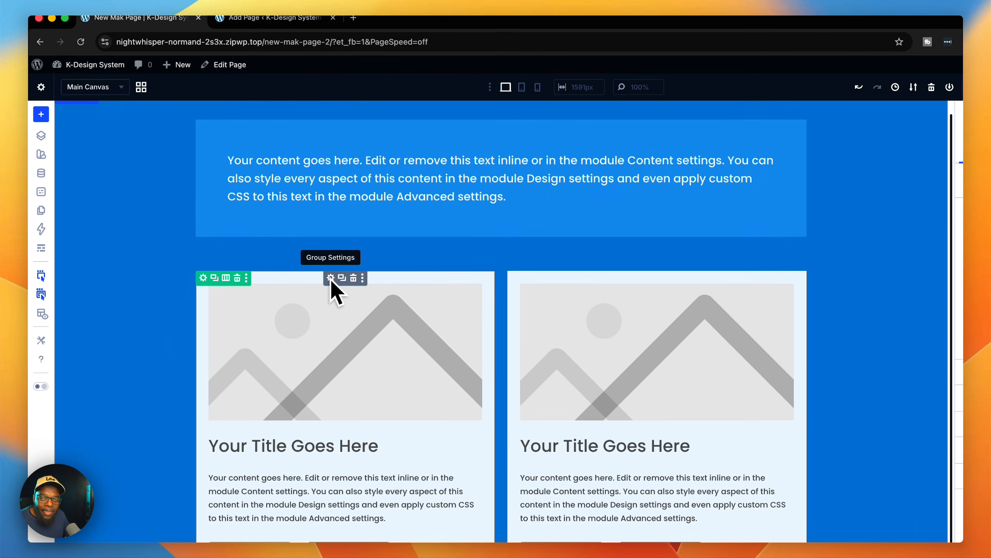
Enable the loop element option on the first card group.
left_click(331, 278)
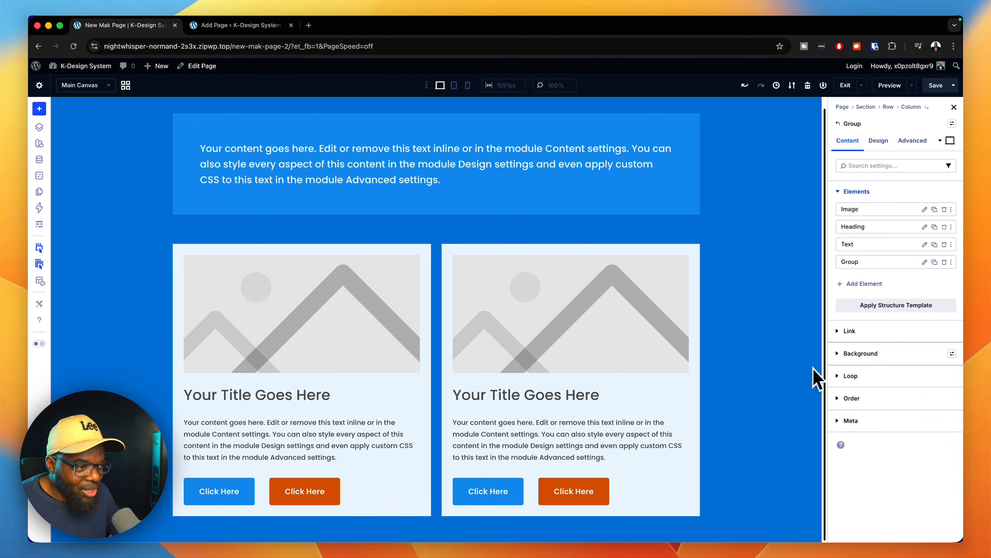
left_click(856, 377)
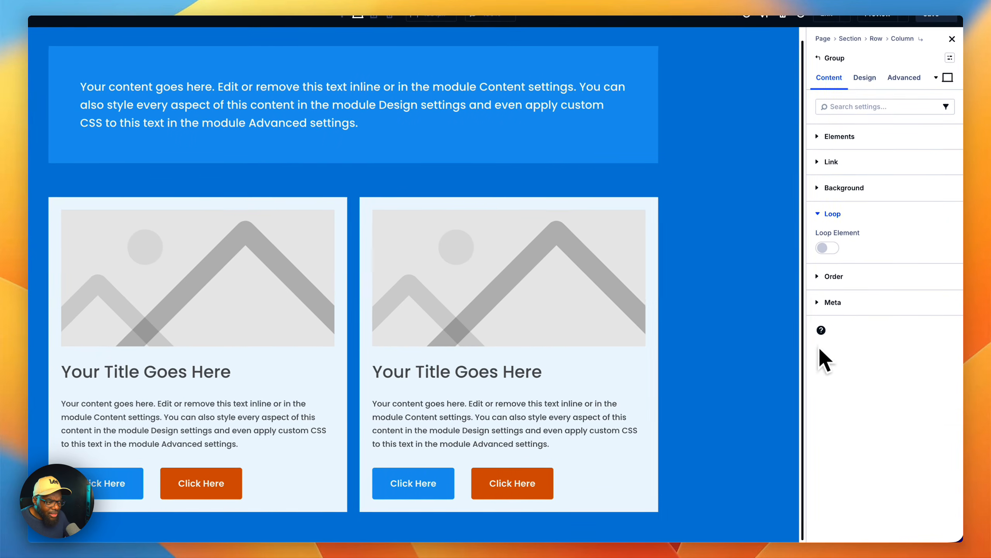
left_click(830, 253)
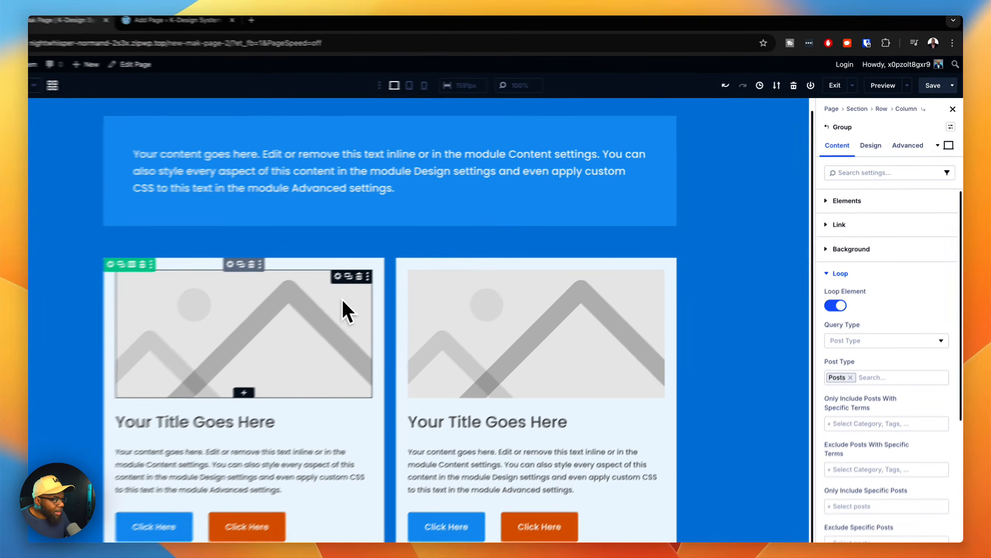
Set the first card's image to the Loop Featured Image dynamic content.
left_click(365, 288)
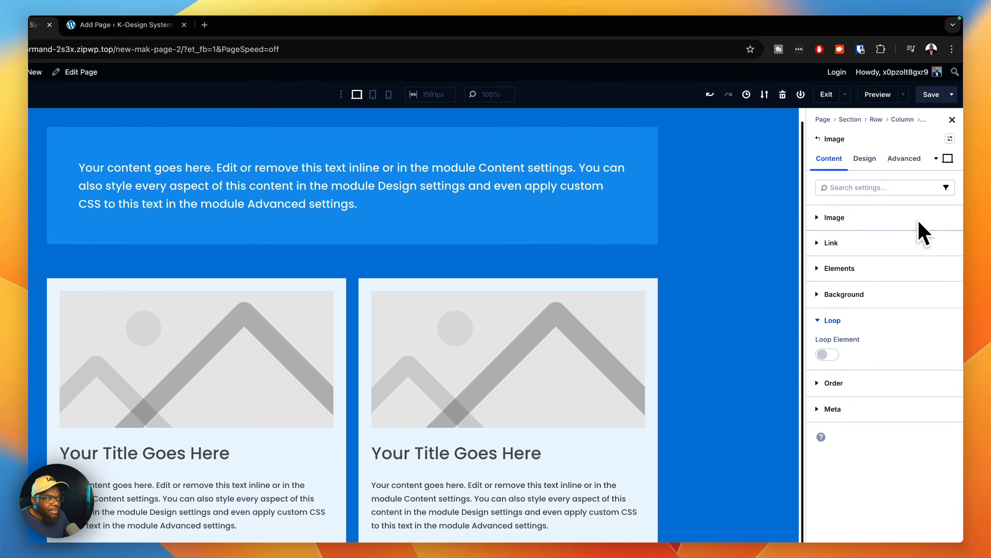
left_click(921, 209)
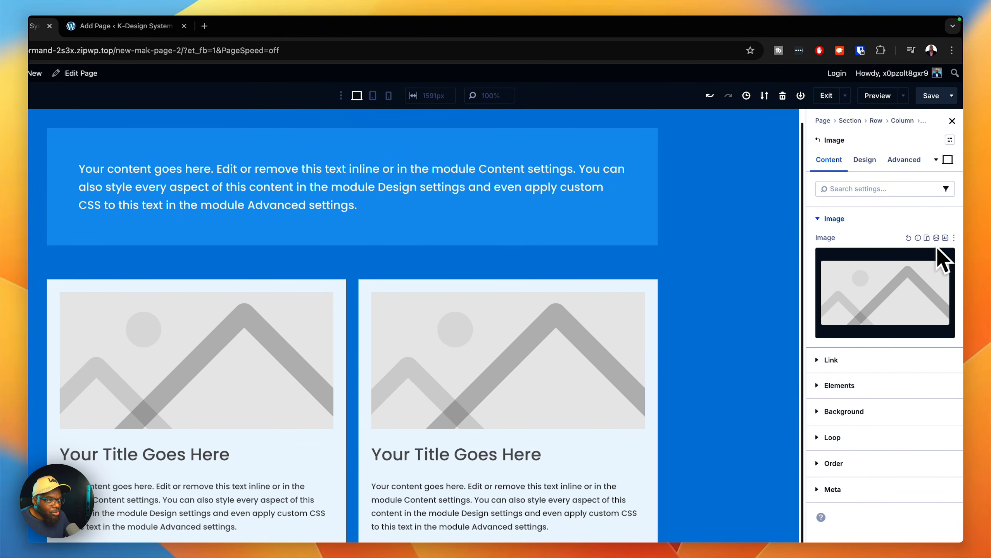
left_click(937, 238)
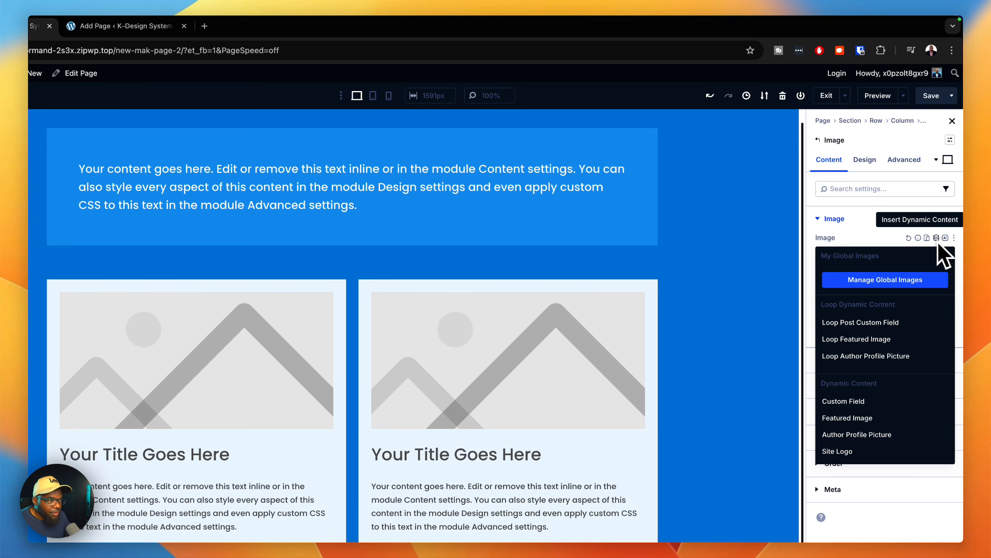
left_click(852, 339)
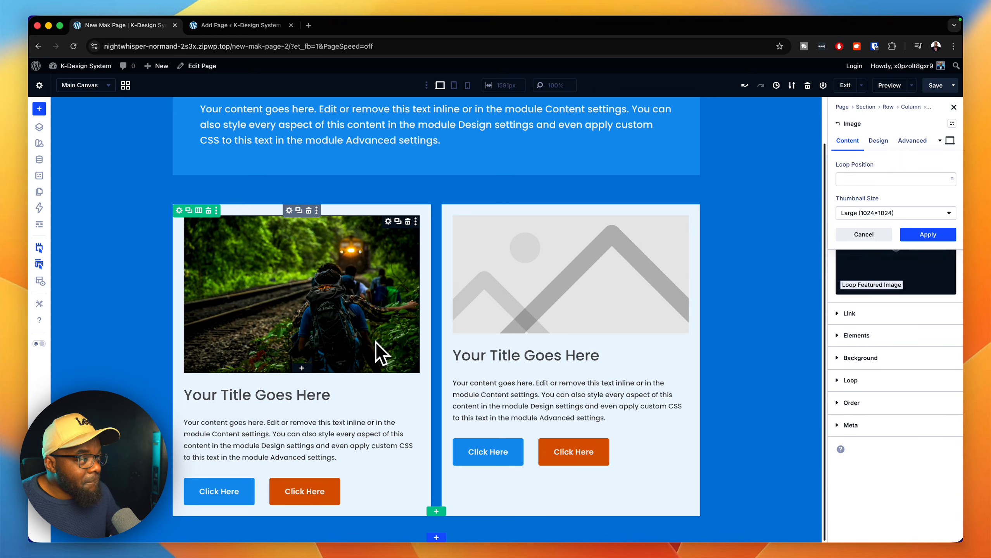
Set the first card's heading text to the Loop Post Title dynamic content.
left_click(377, 394)
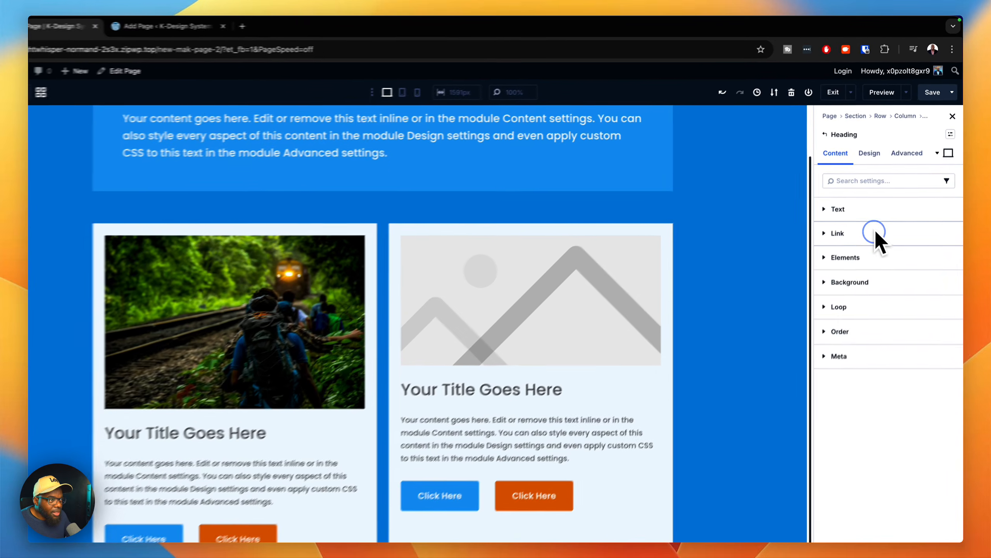
left_click(891, 211)
left_click(947, 263)
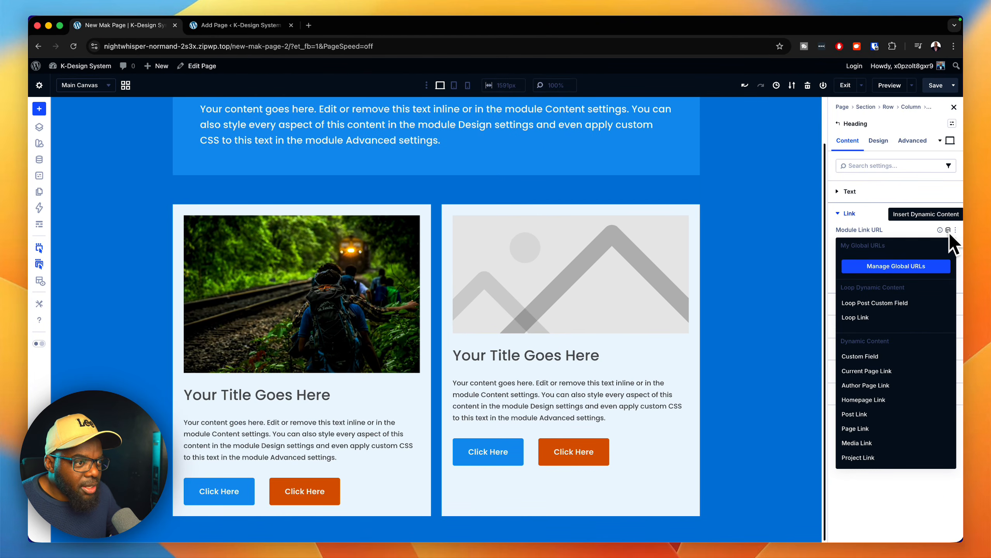
left_click(877, 191)
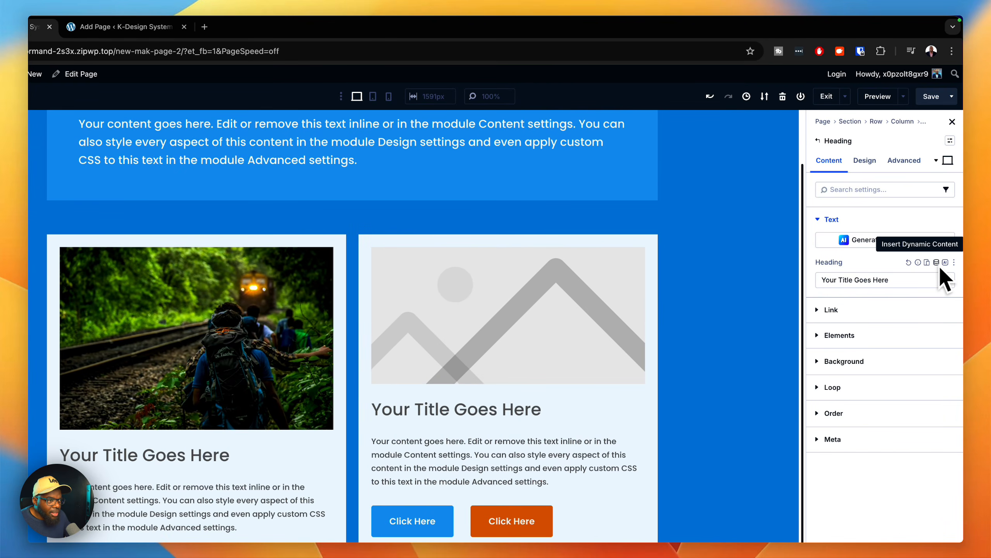
left_click(938, 264)
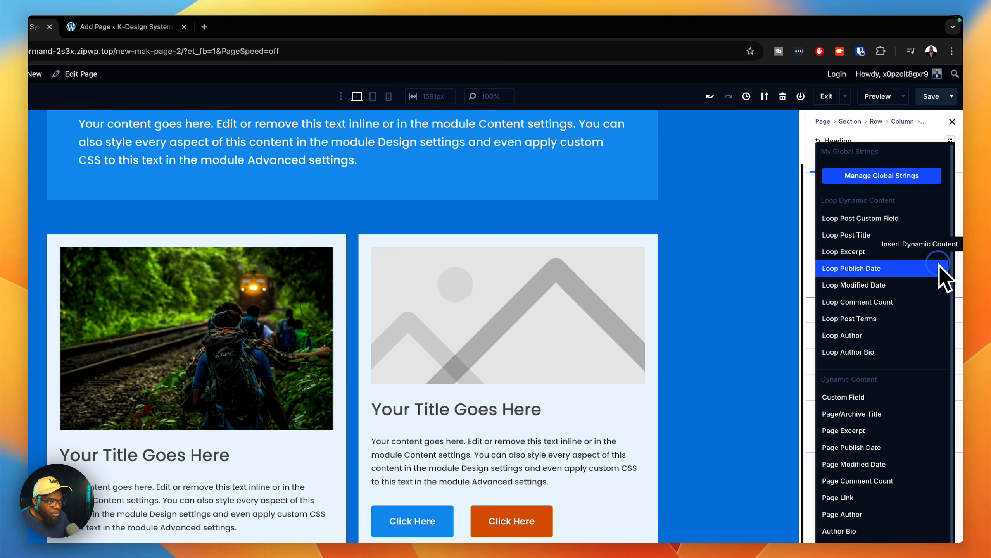
left_click(910, 235)
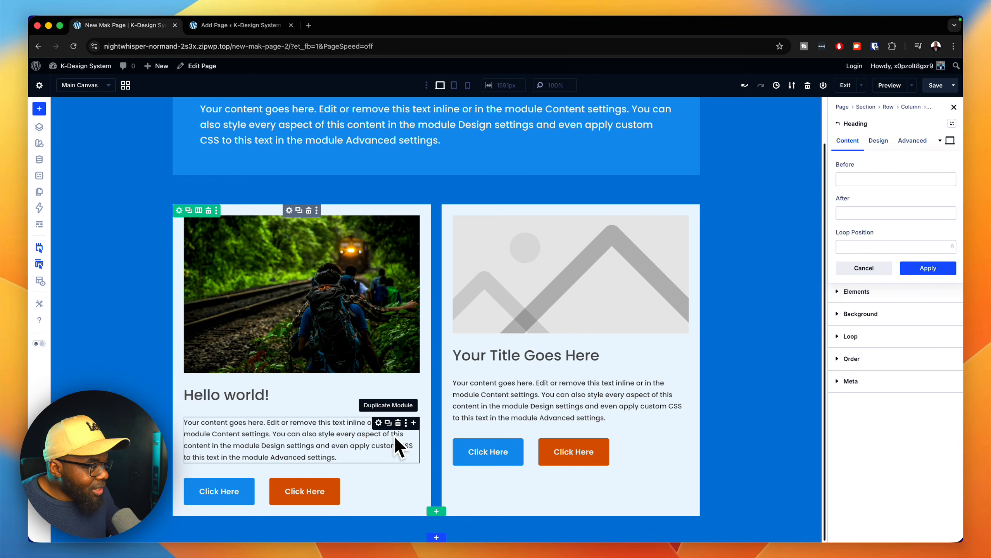
Set the first card's body text to the Loop Excerpt dynamic content, limited to 12 words.
left_click(377, 423)
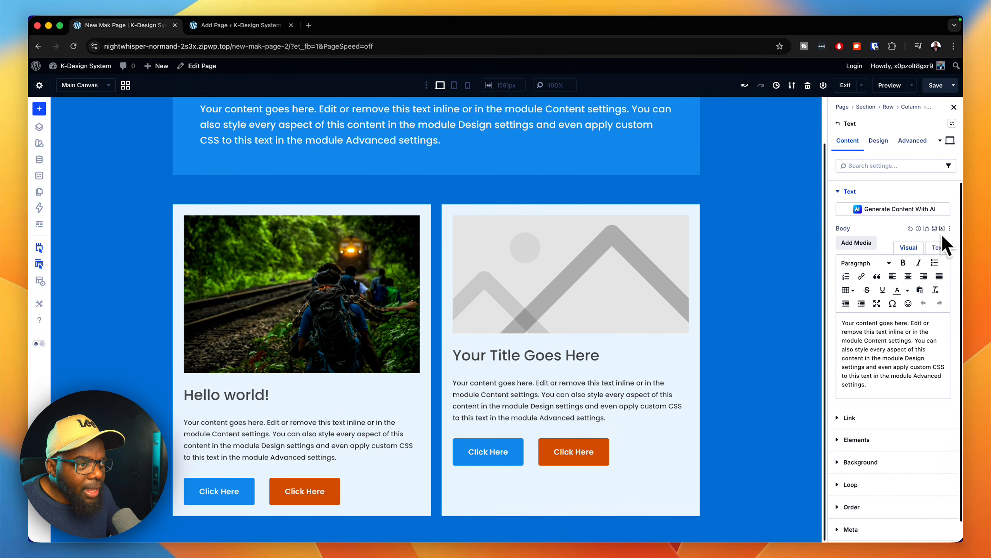
left_click(936, 209)
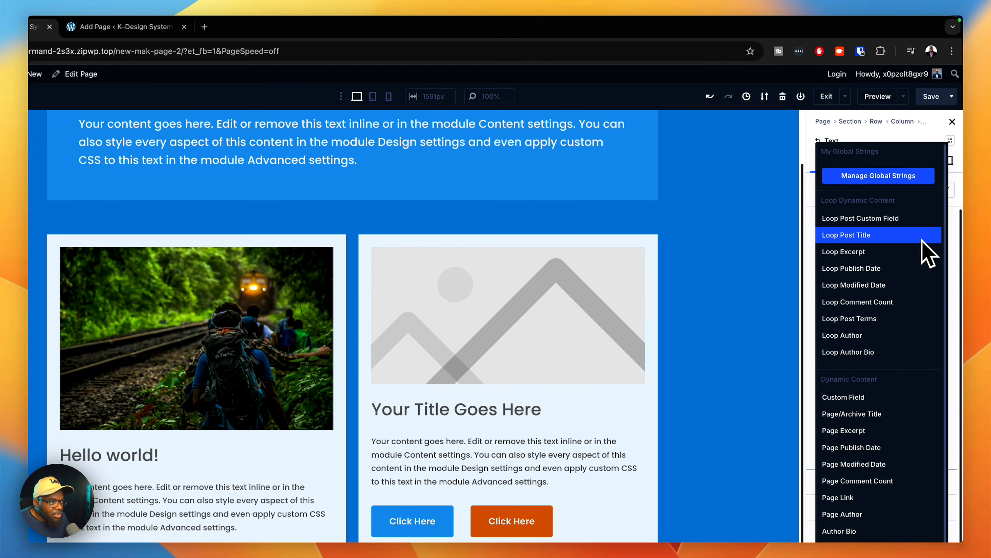
left_click(860, 251)
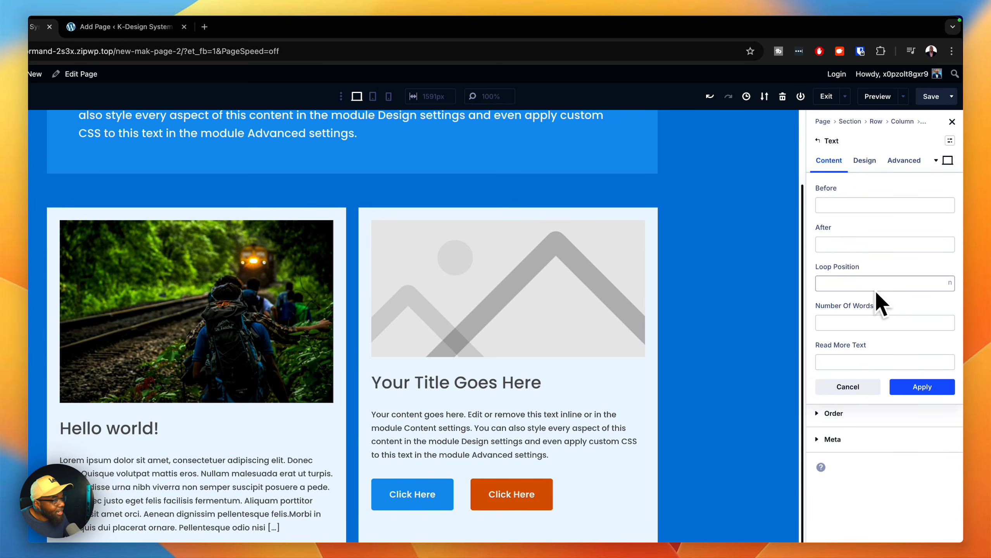
left_click(850, 322)
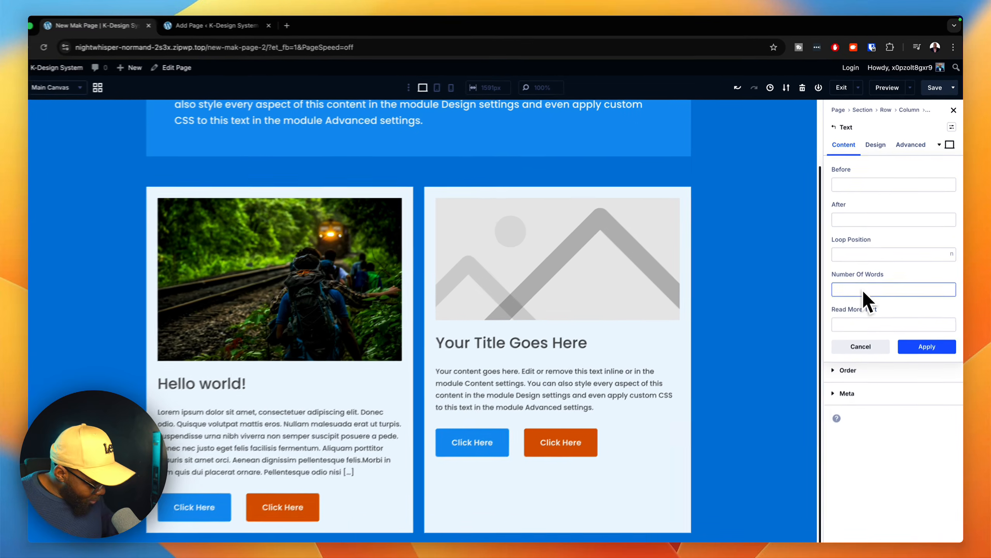
type("12")
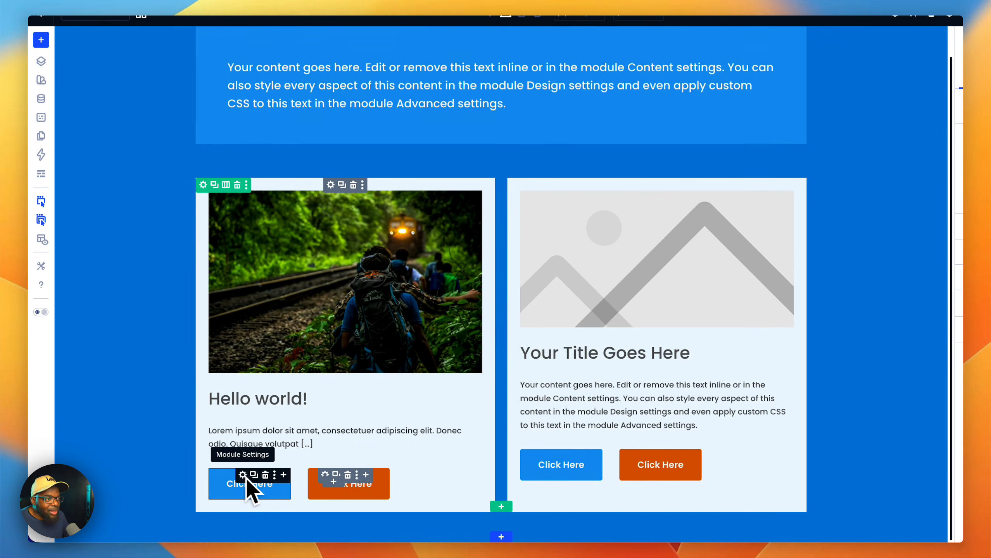
Set the link URL of the first card's primary button to the Loop Link dynamic content.
left_click(243, 475)
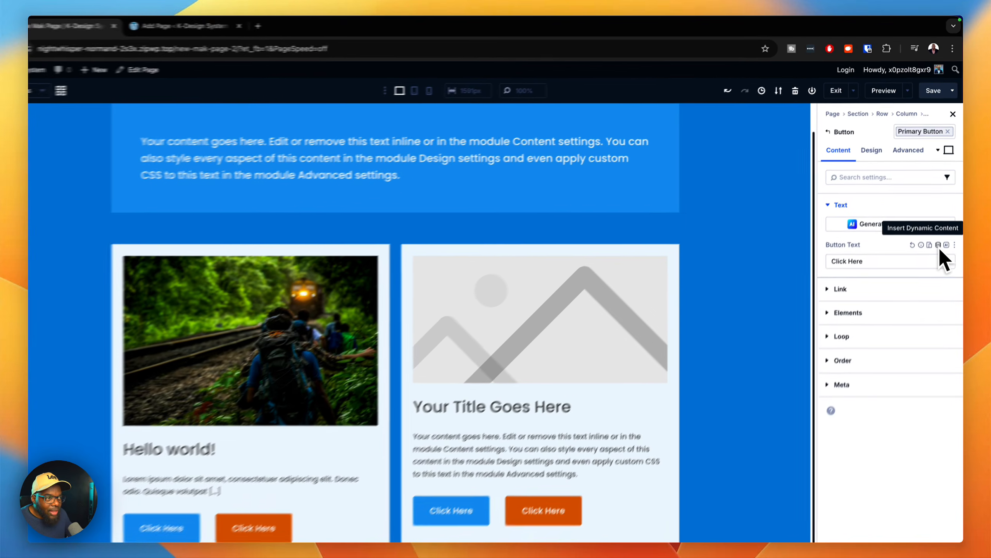
left_click(940, 228)
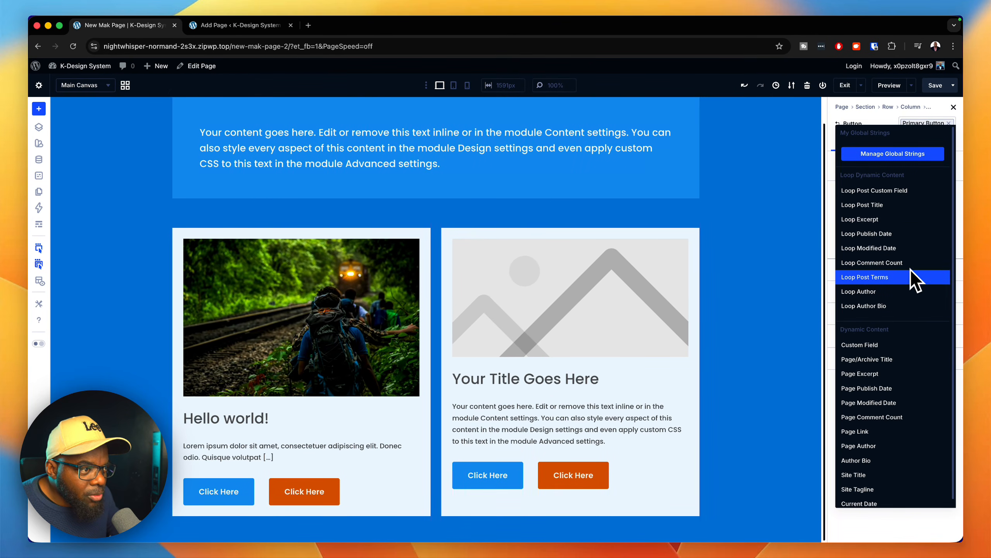
left_click(813, 264)
left_click(854, 270)
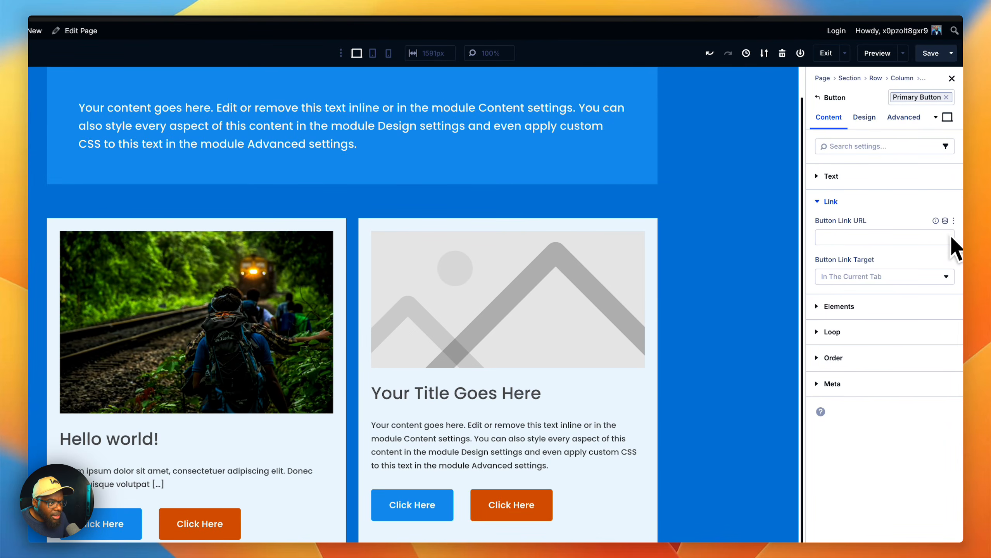
left_click(945, 222)
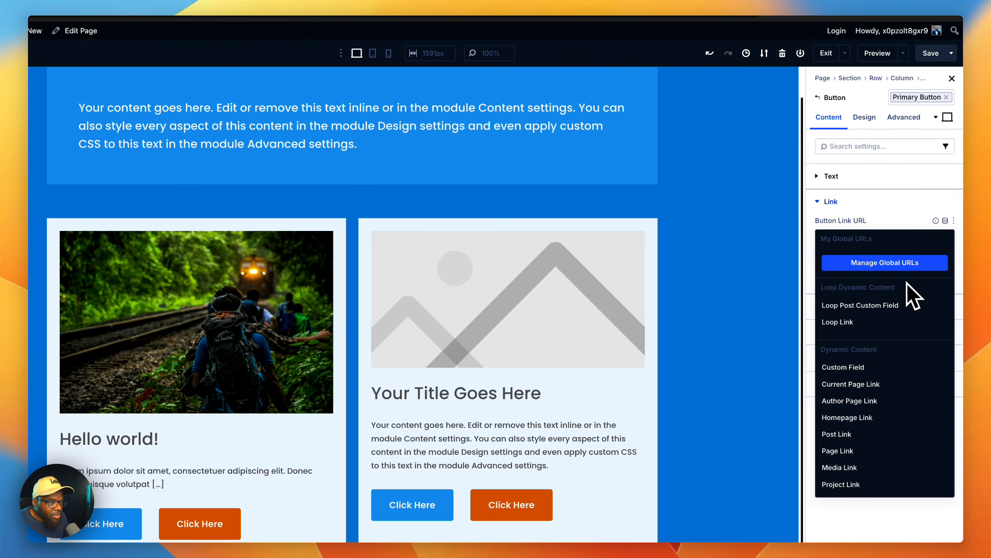
left_click(891, 320)
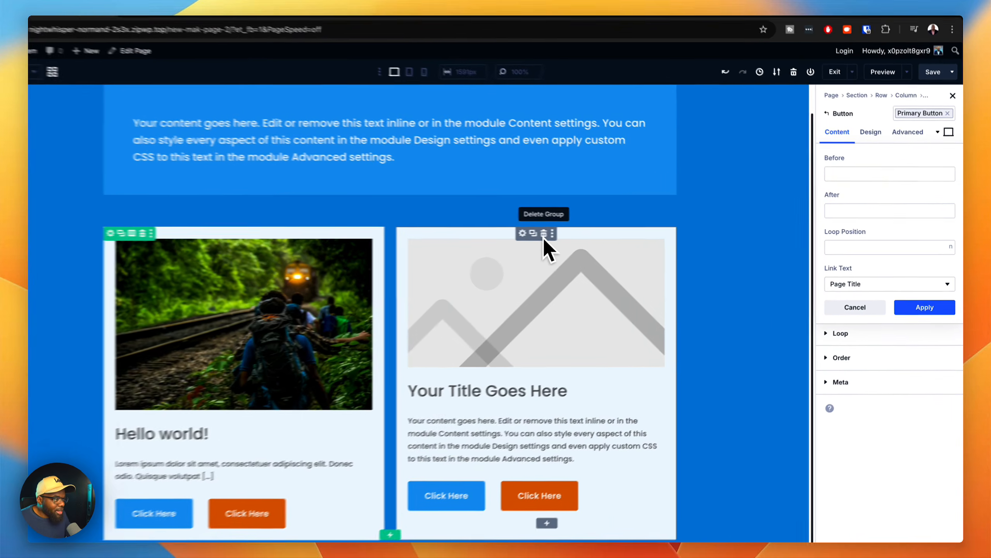
Delete the second placeholder card group and duplicate the looped card group in its place.
left_click(577, 236)
scroll(606, 300, "down", 1)
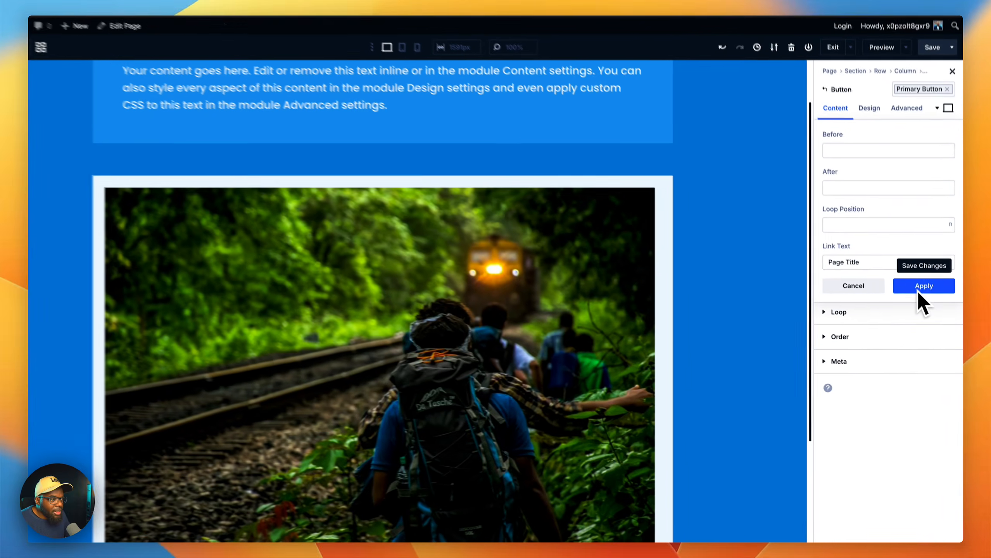
left_click(921, 304)
scroll(555, 331, "down", 3)
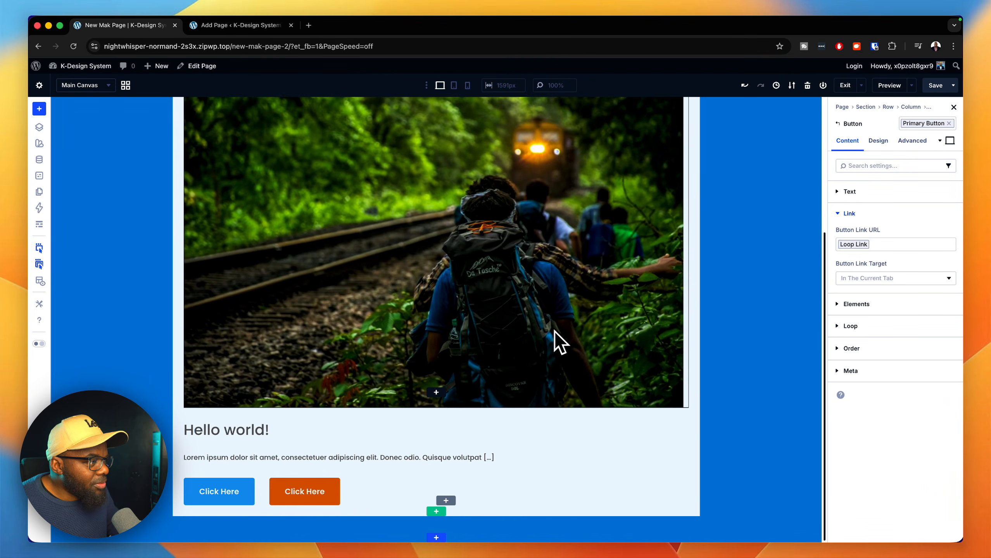
scroll(549, 333, "up", 4)
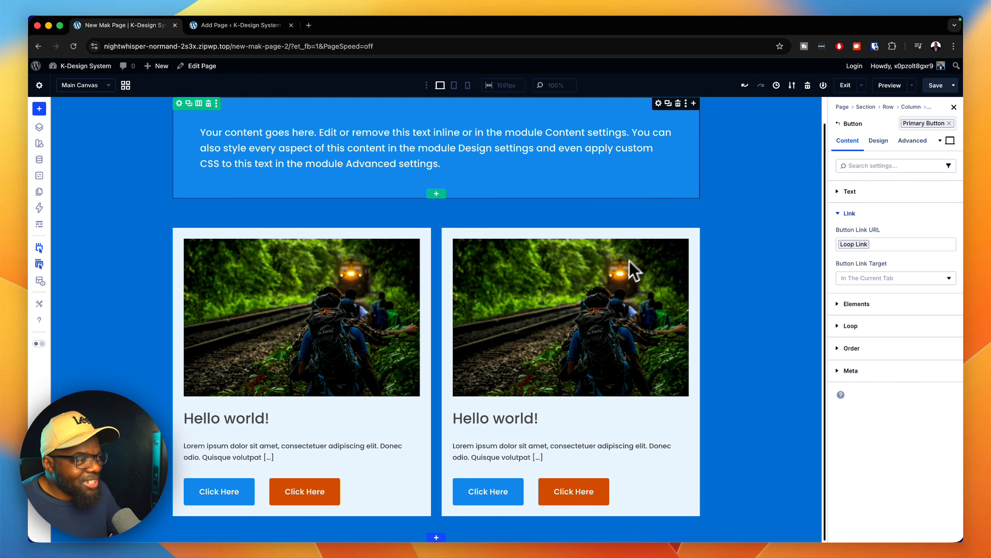
scroll(717, 200, "up", 1)
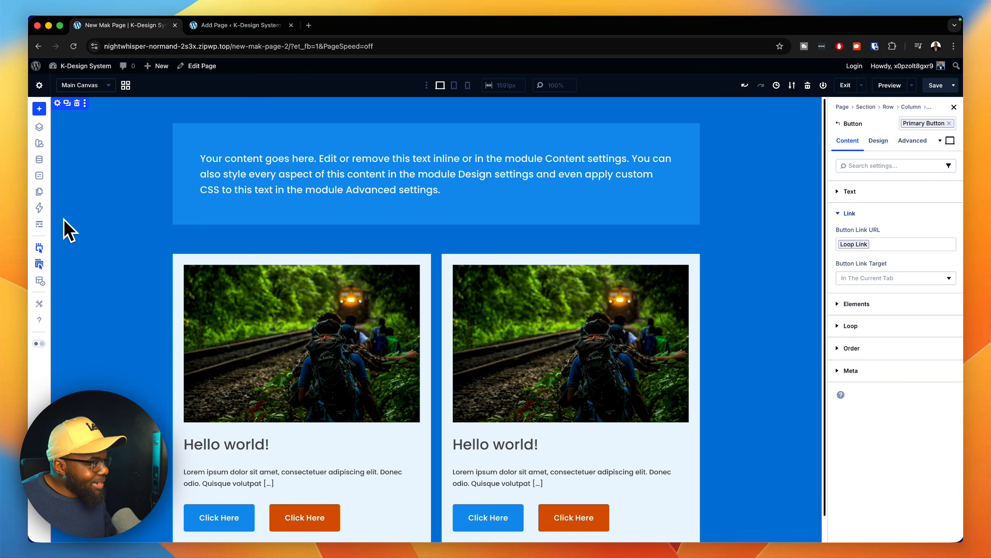
Use the command center to queue a Blurb element and add a Bar Counter between the first card's two buttons.
key("super+k")
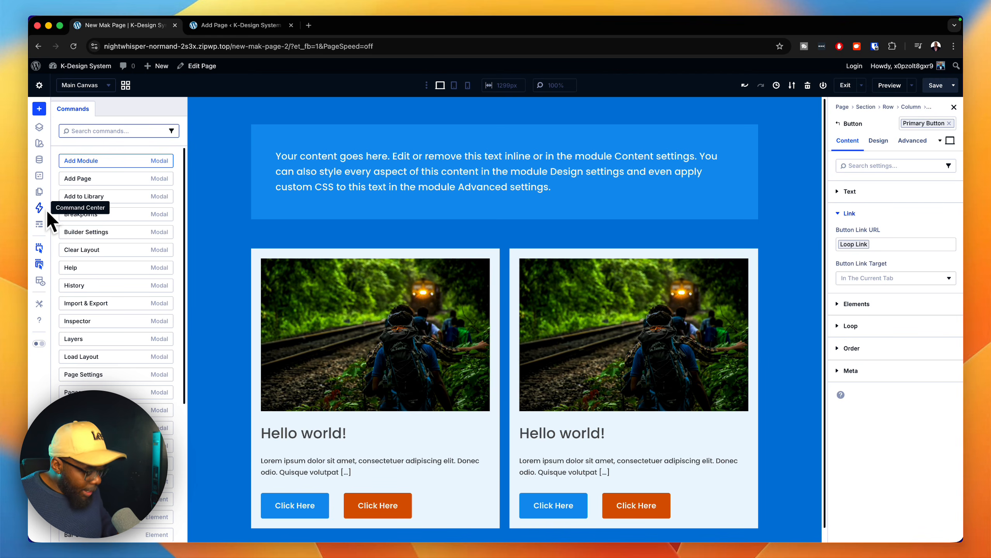
type("blur")
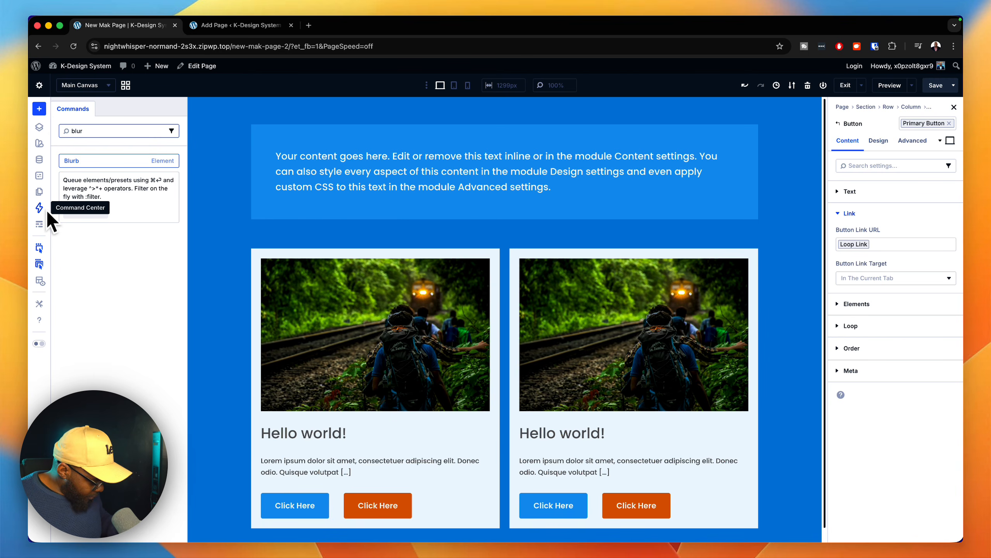
key("shift+Return")
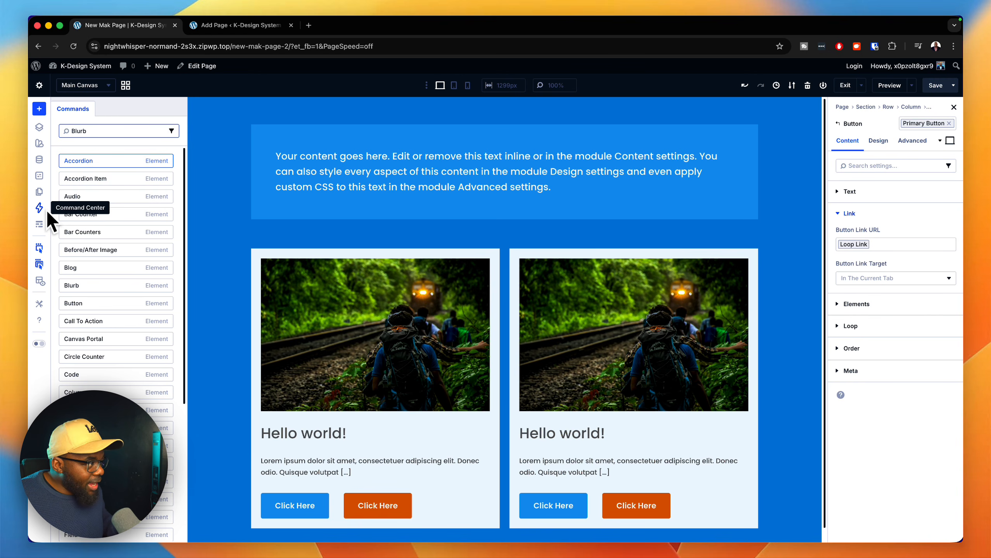
type("TE")
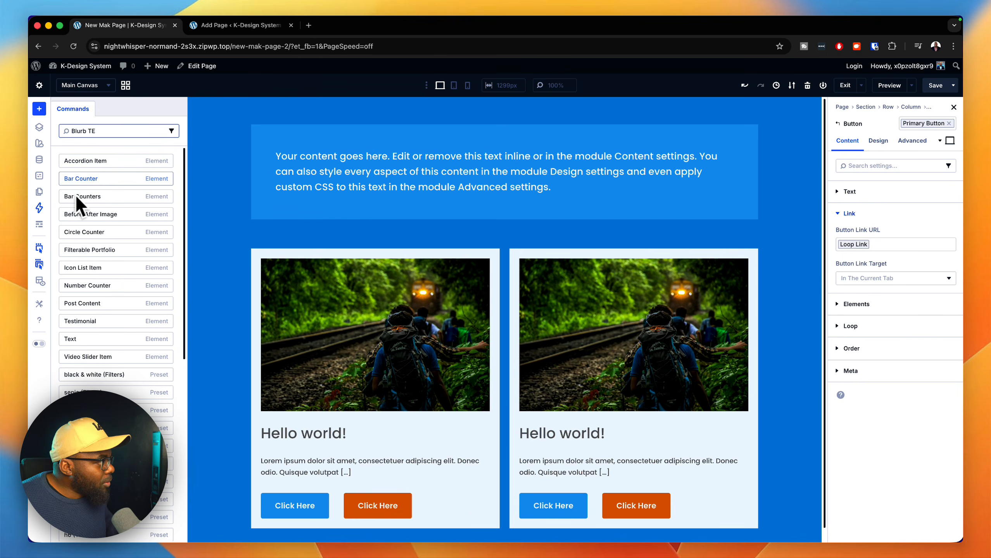
left_click(120, 184)
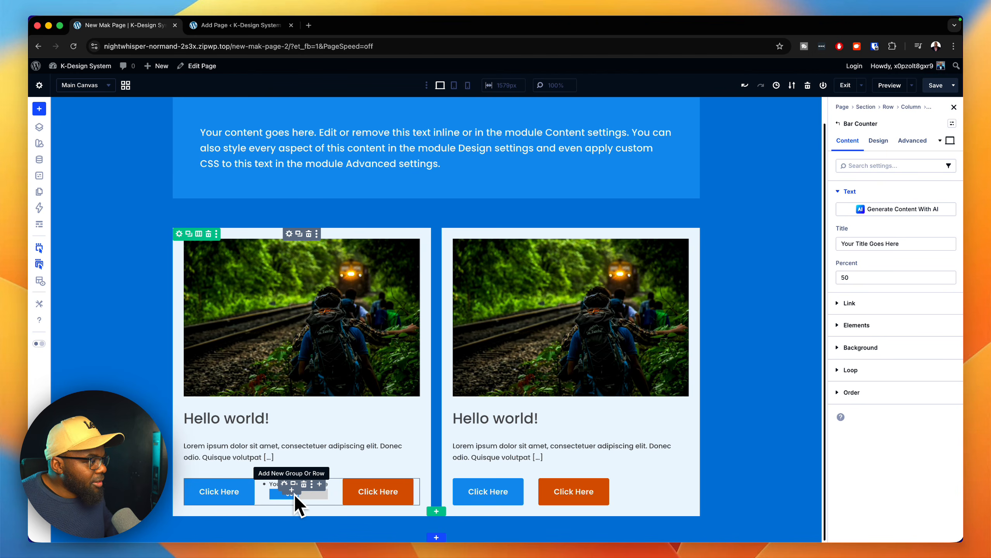
Find the Add Page command in the command center and open its new page form.
scroll(344, 270, "up", 1)
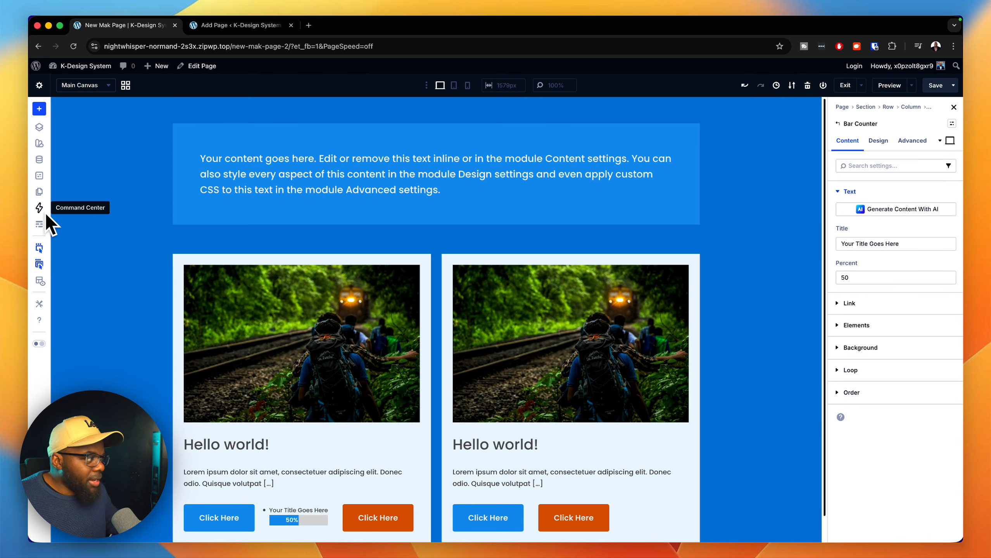
key("super+k")
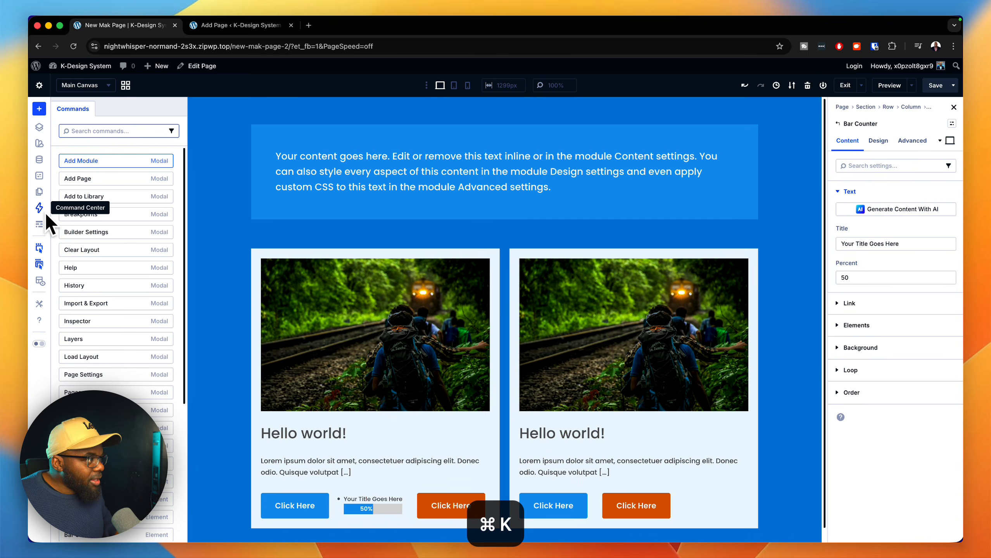
type("add")
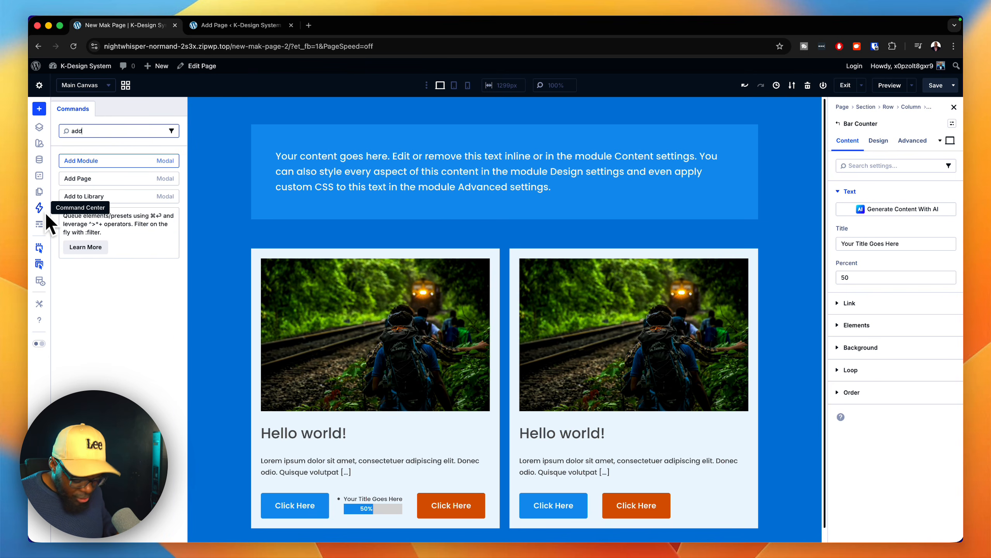
key("Down")
key("Return")
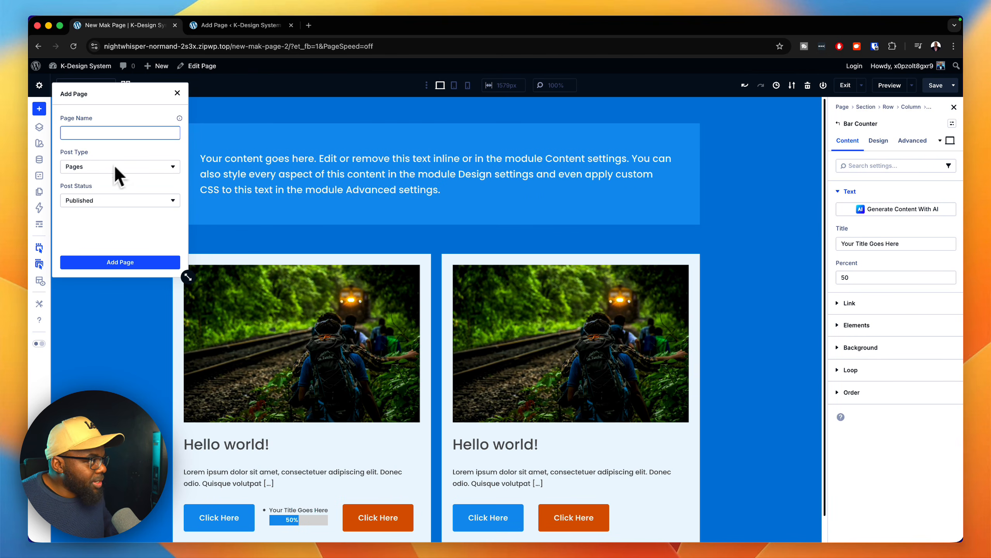
Close the new page form, try to open the Theme Builder by searching the command center for "buil", and stay on the current page.
left_click(179, 94)
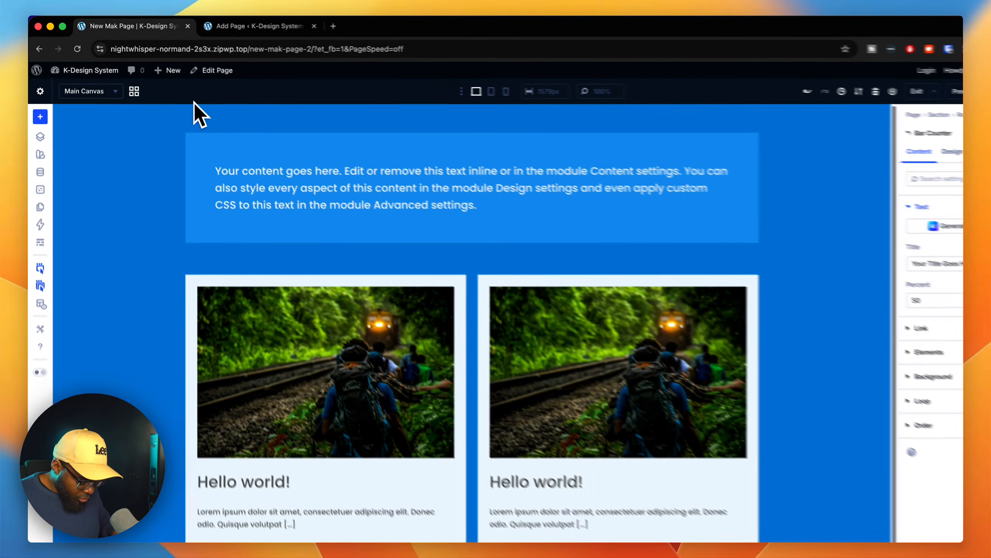
key("super+k")
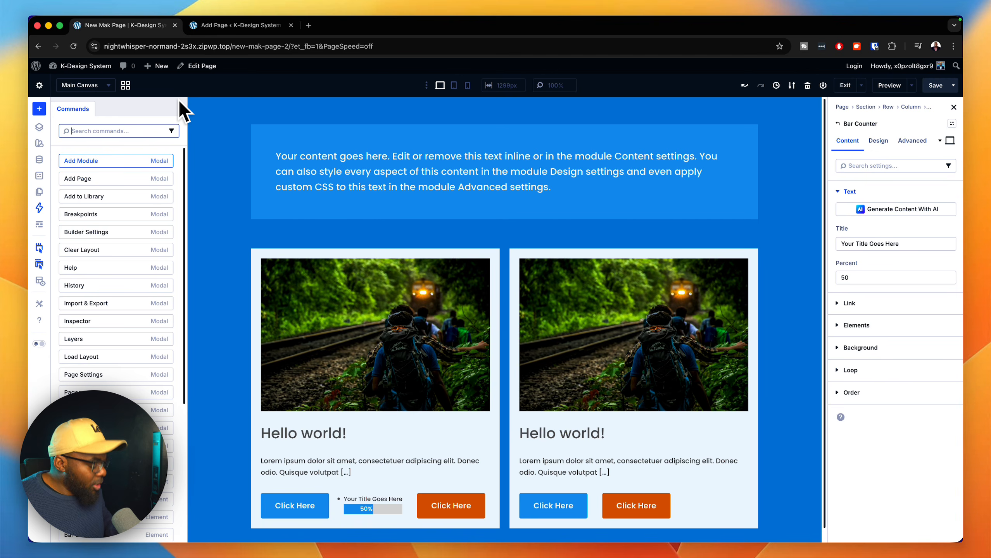
type("buil")
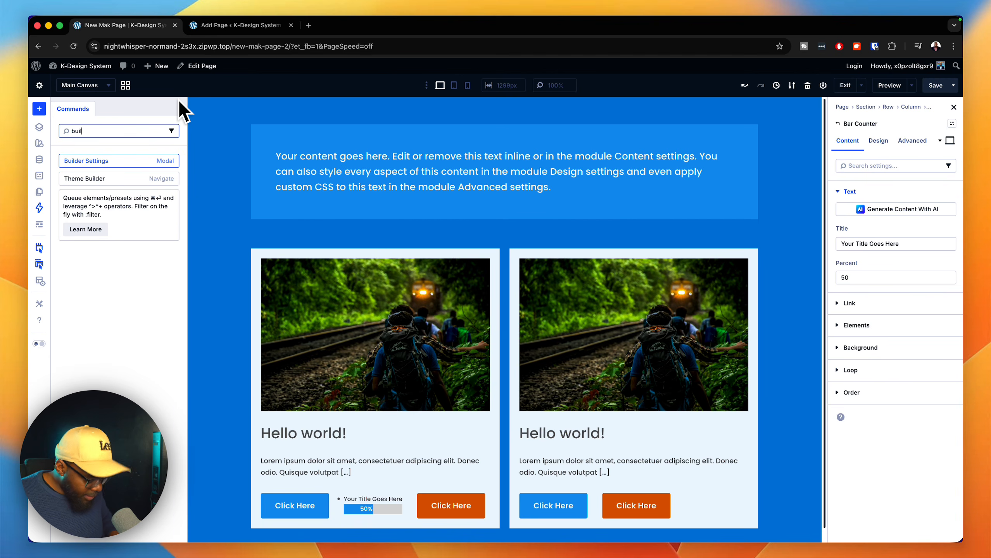
key("Down")
key("Return")
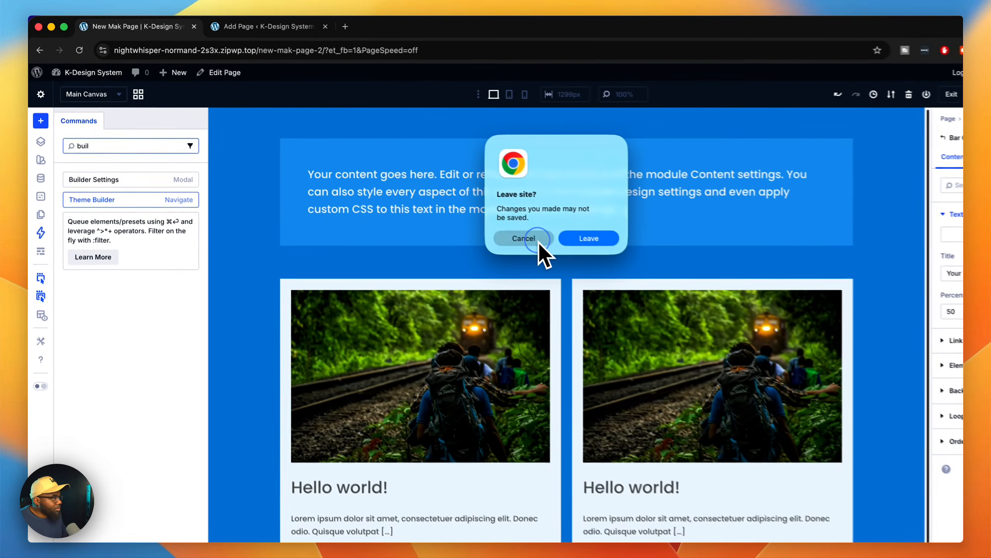
left_click(481, 217)
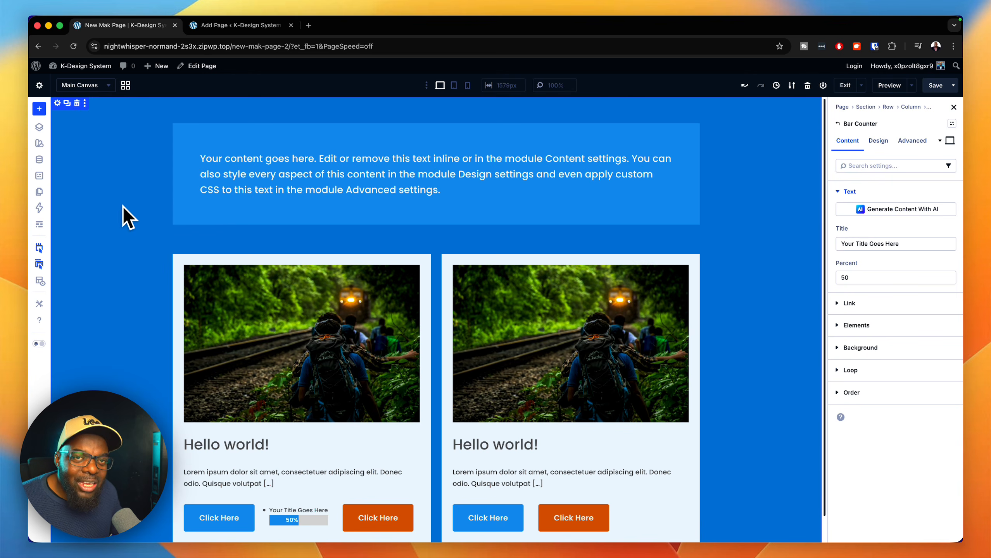
Delete the first card's image and its whole column, and duplicate the remaining card column in its place.
scroll(258, 283, "down", 1)
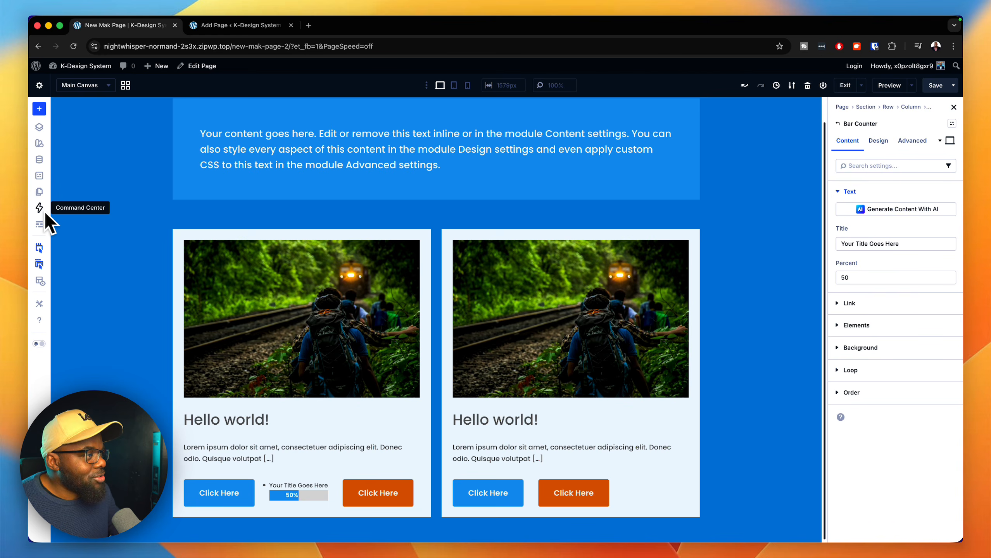
scroll(94, 231, "up", 2)
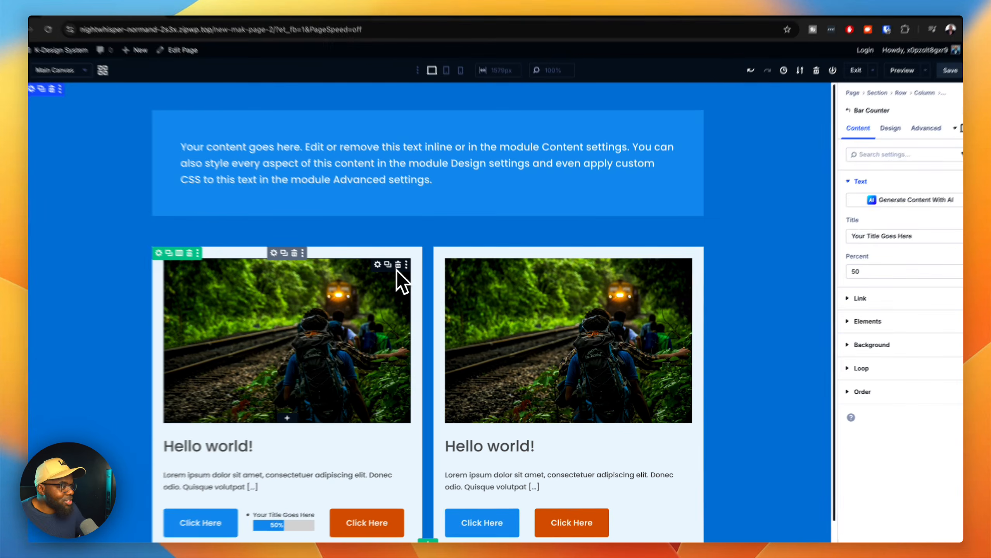
left_click(408, 271)
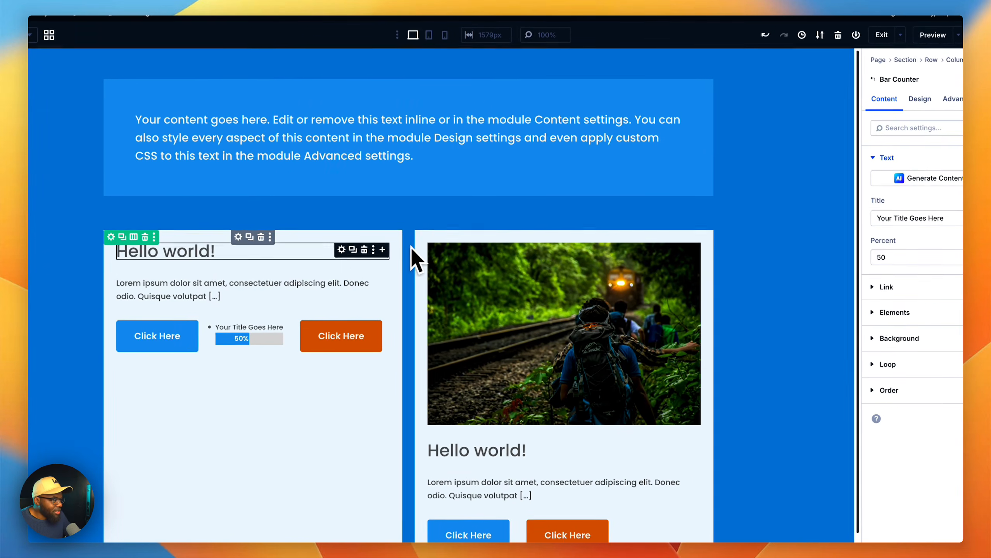
left_click(260, 237)
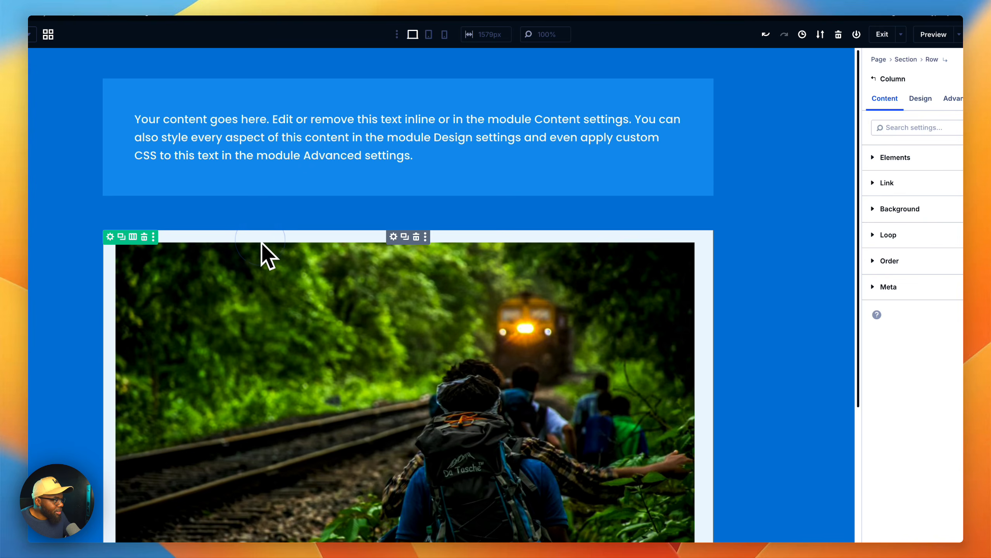
left_click(405, 237)
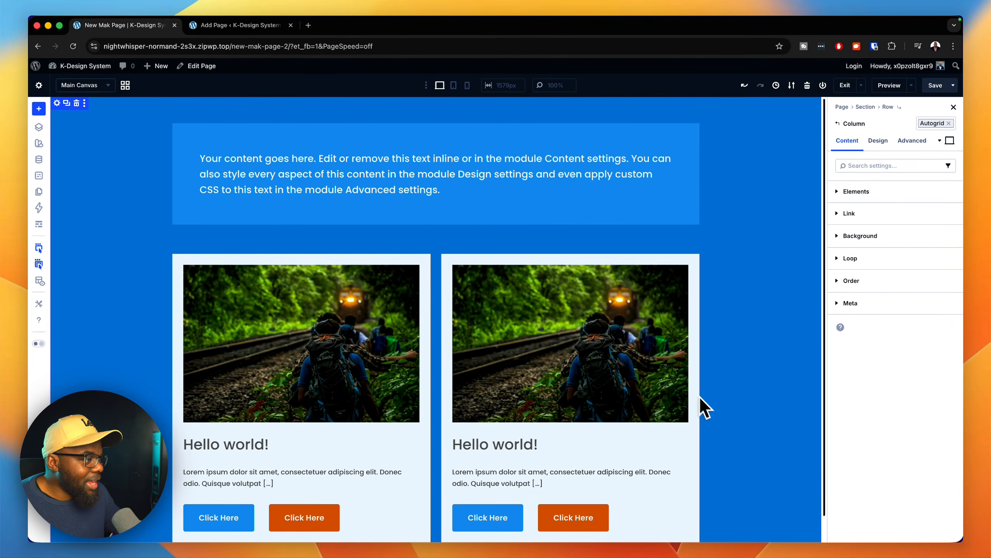
Duplicate the Main Canvas from the canvas overview and open the copy for editing.
scroll(742, 423, "up", 1)
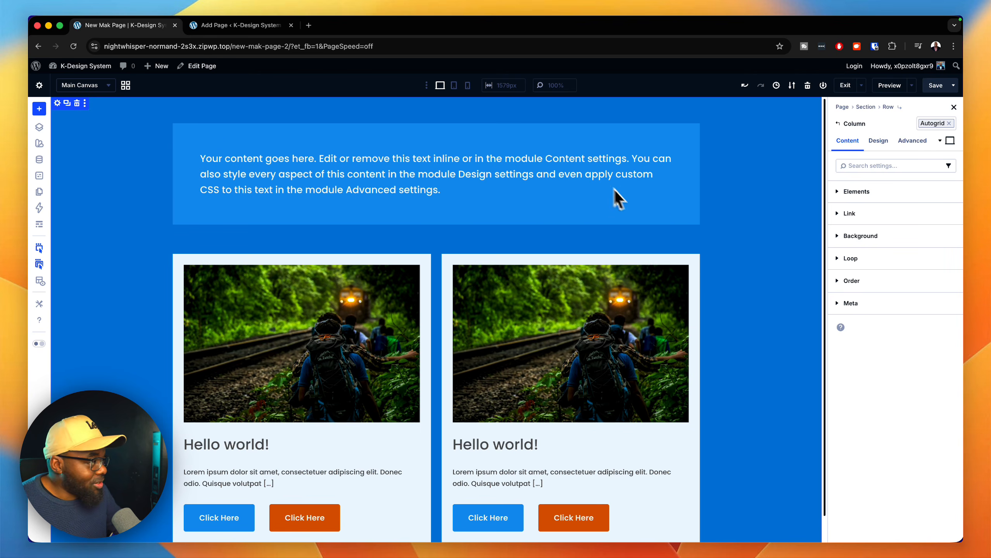
left_click(129, 87)
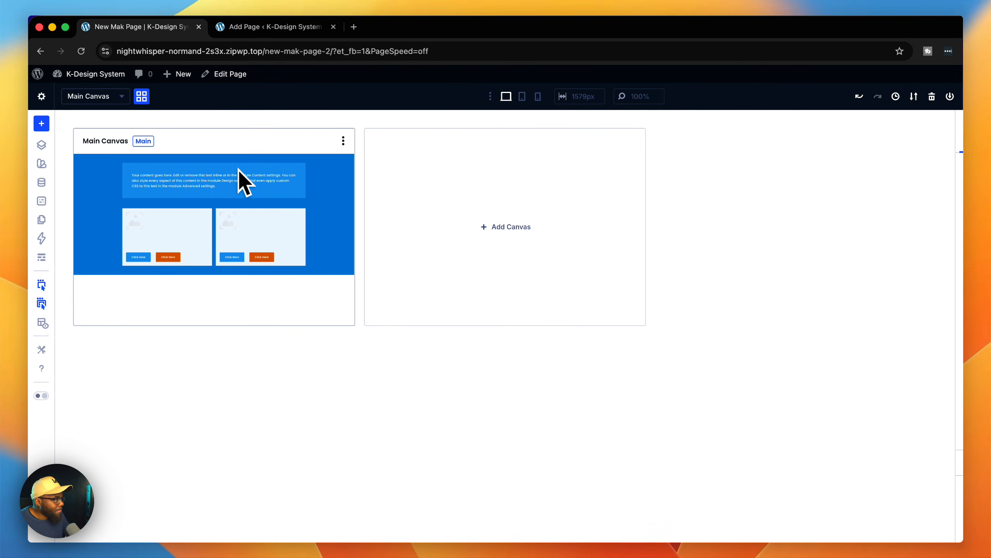
left_click(344, 143)
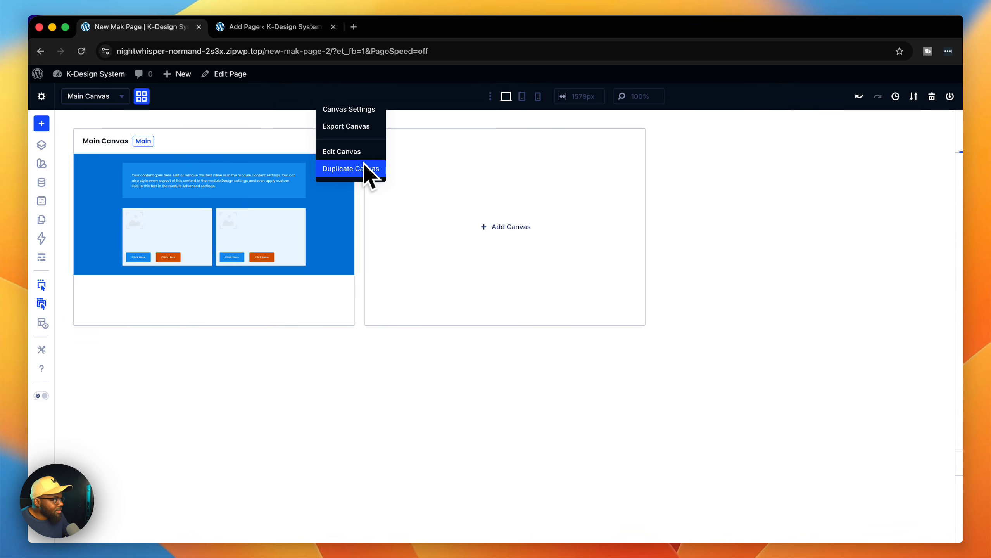
left_click(369, 168)
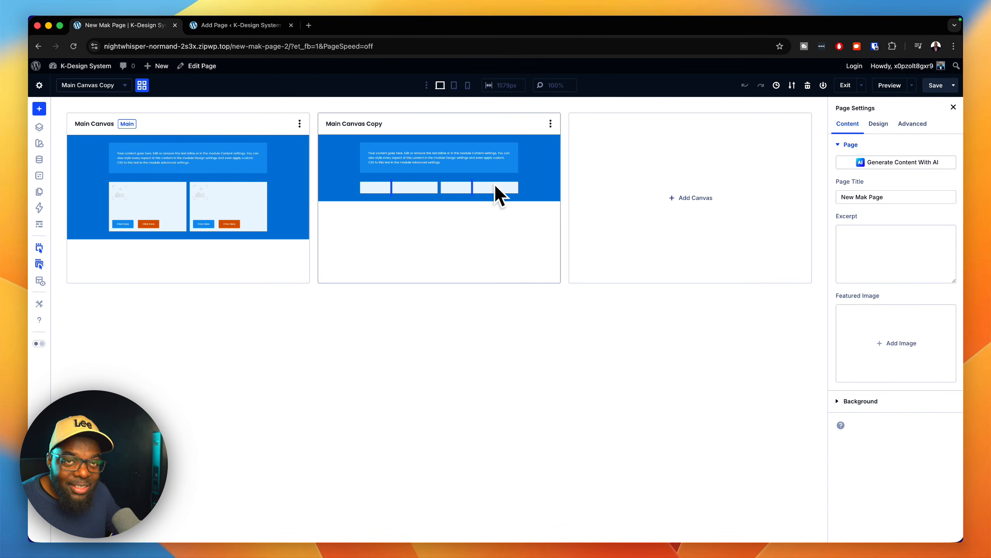
left_click(518, 149)
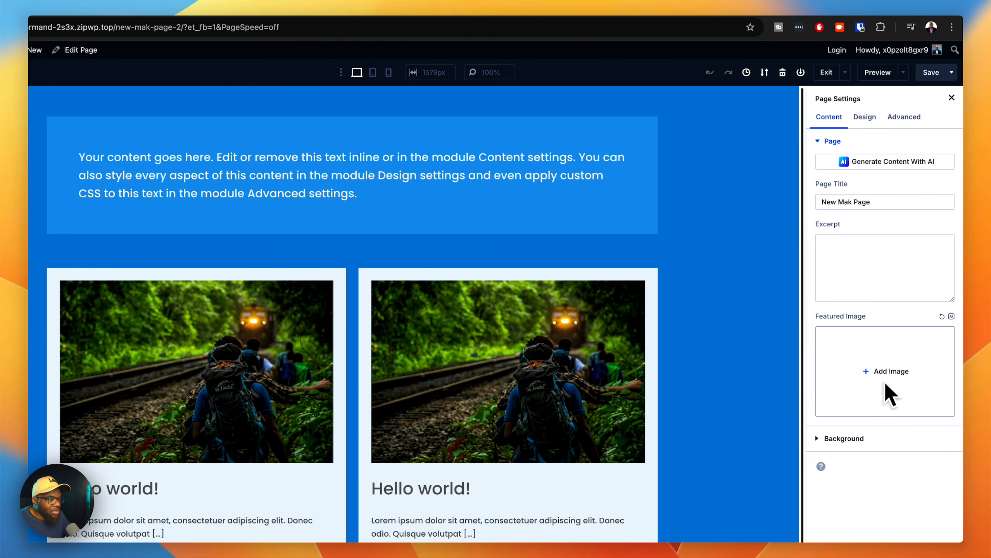
Reset the section's background color on the duplicated canvas to remove the Pri 600 fill.
left_click(862, 435)
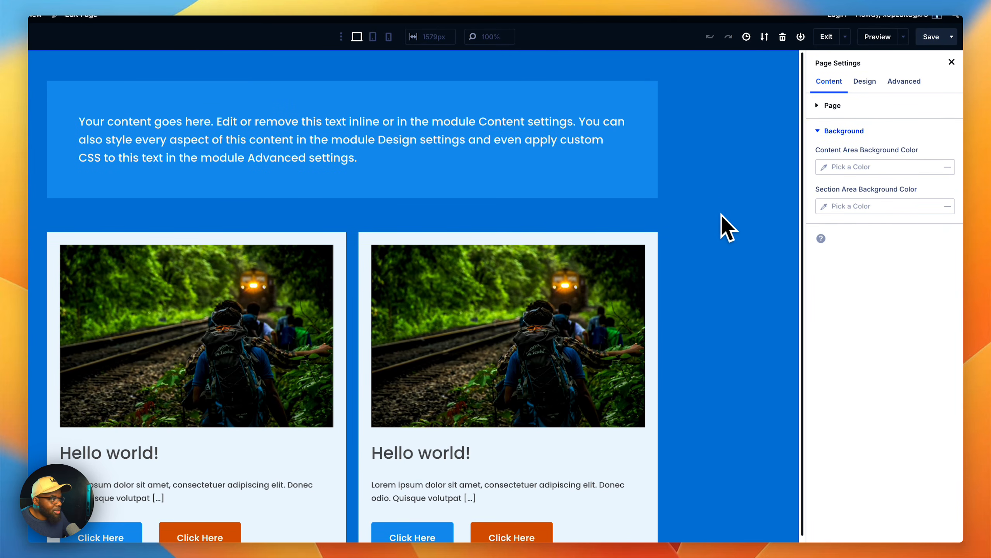
left_click(731, 209)
left_click(841, 213)
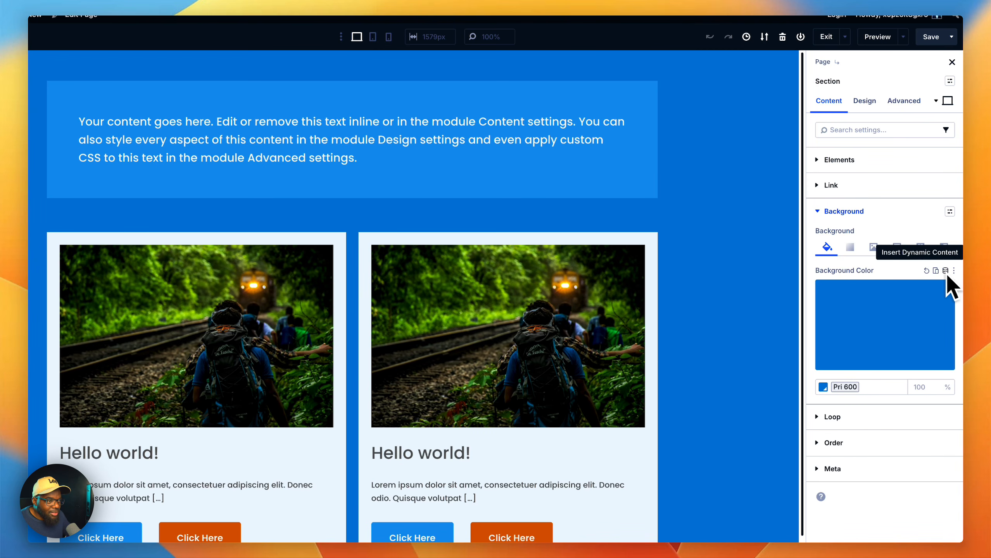
left_click(940, 295)
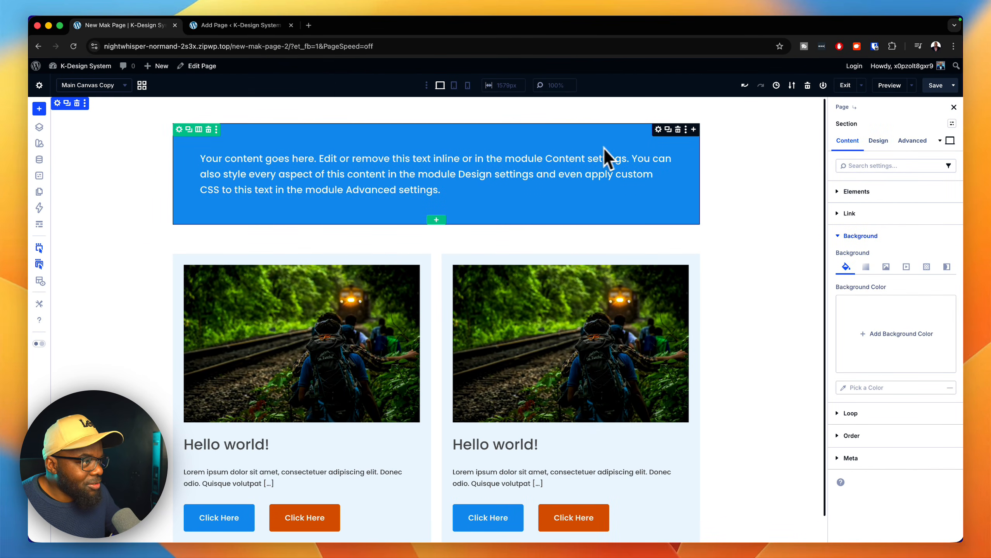
Delete the intro text row and add a new single-column row with a Heading module below the cards.
left_click(209, 129)
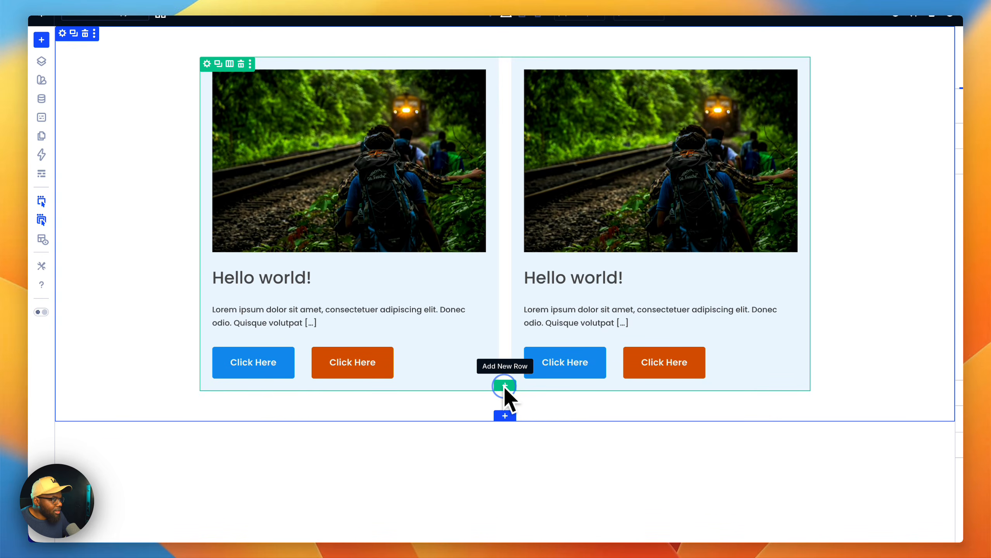
left_click(505, 384)
left_click(415, 124)
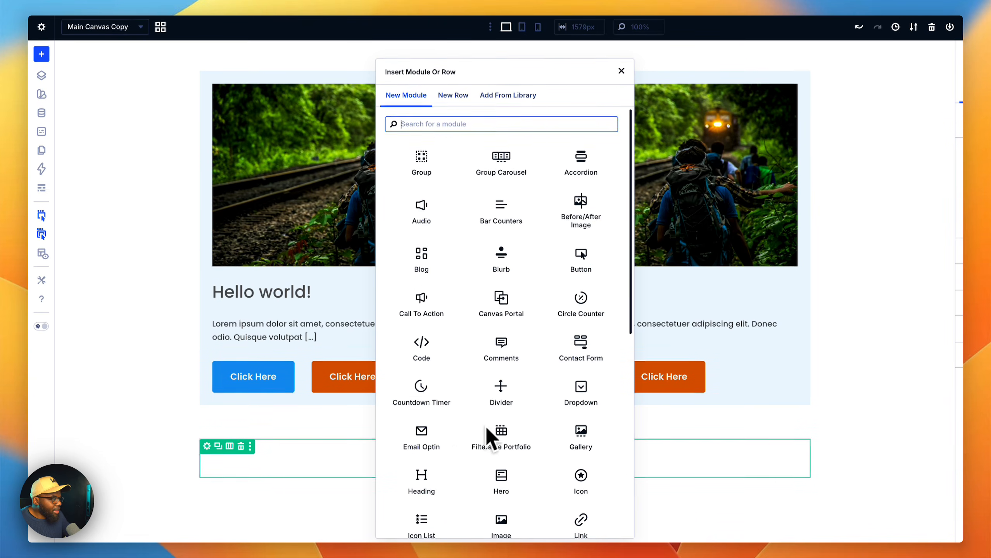
left_click(420, 465)
Move the new heading row above the row of cards.
mouse_move(247, 442)
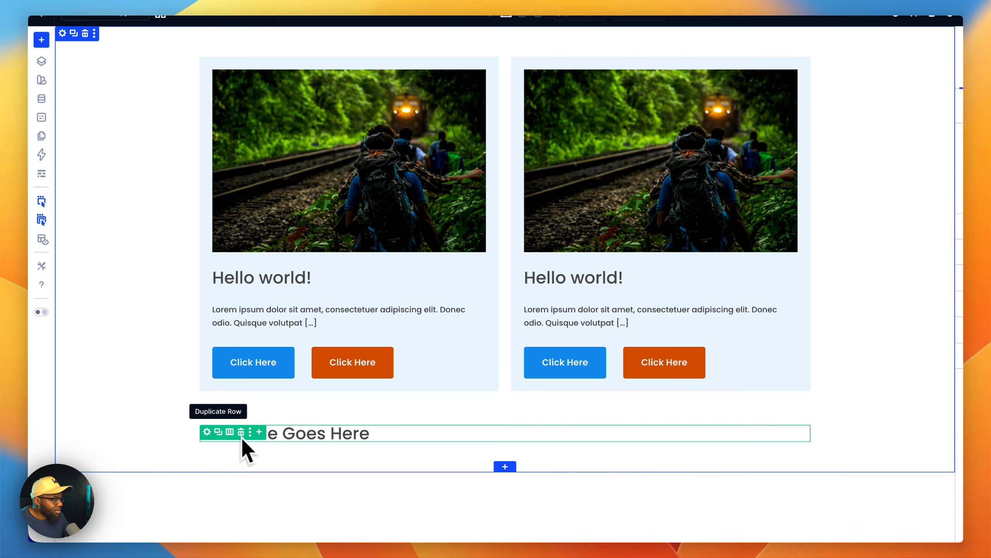
left_click_drag(213, 439, 510, 38)
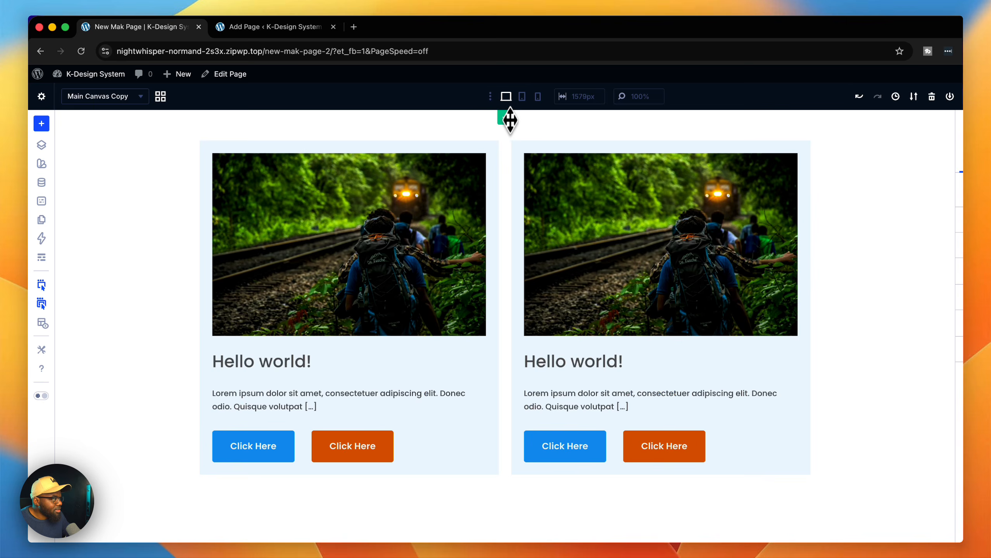
left_click_drag(510, 122, 506, 181)
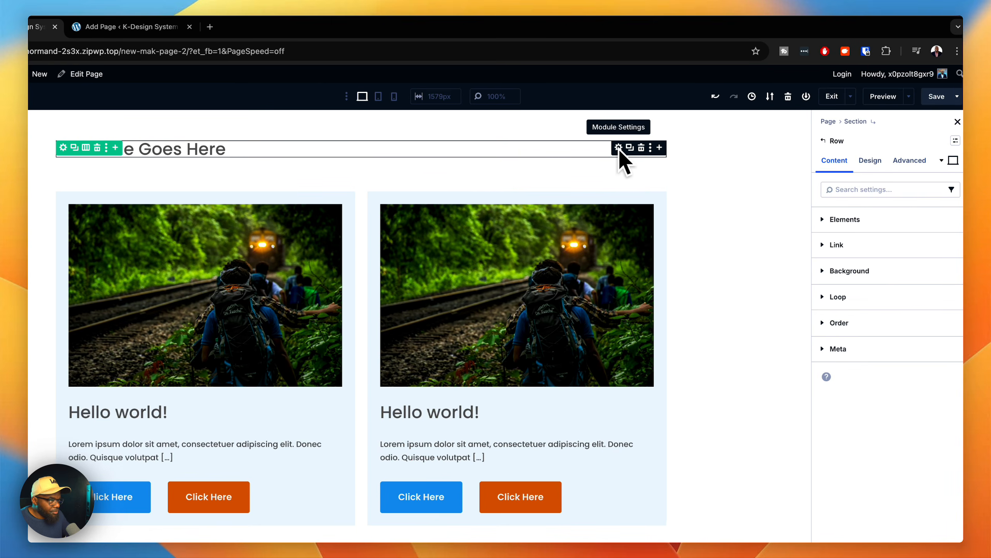
Apply the k-display medium preset to the Heading module above the cards.
left_click(618, 148)
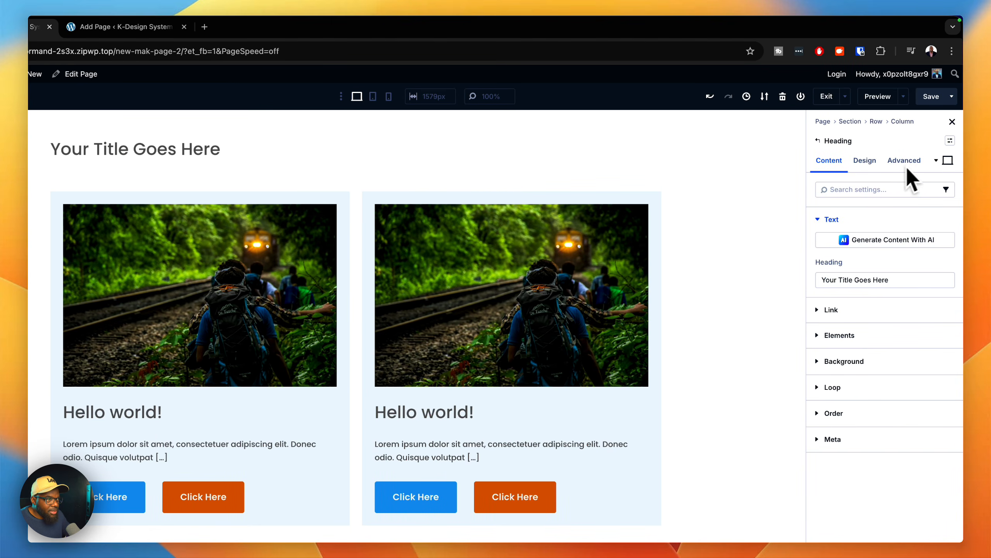
left_click(949, 140)
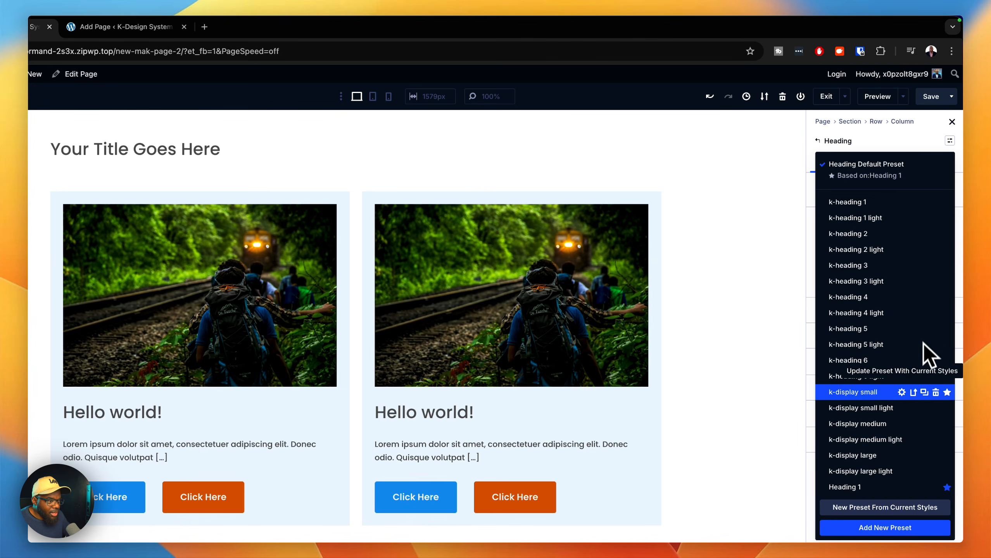
left_click(886, 424)
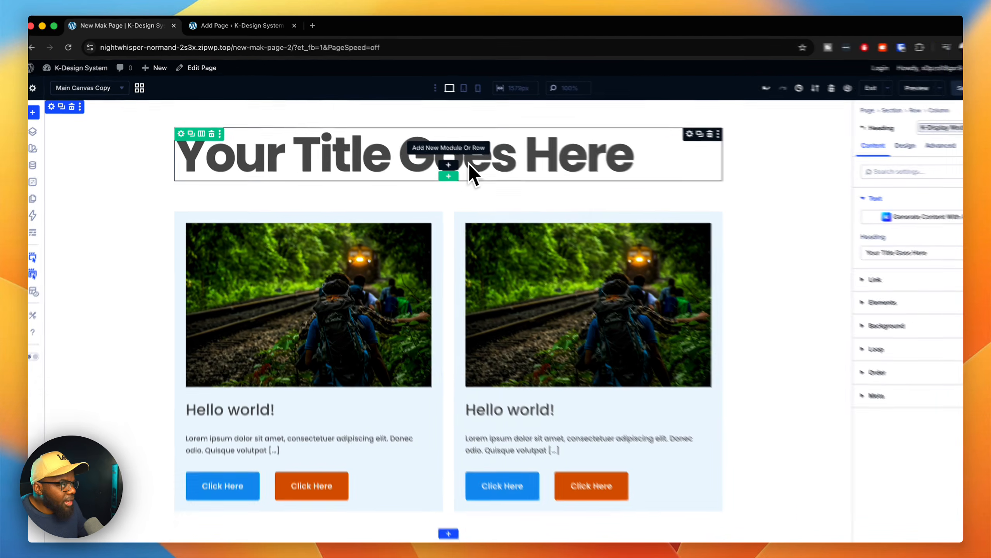
Add a Text module below the heading and apply the k-subheadline preset to it.
left_click(439, 159)
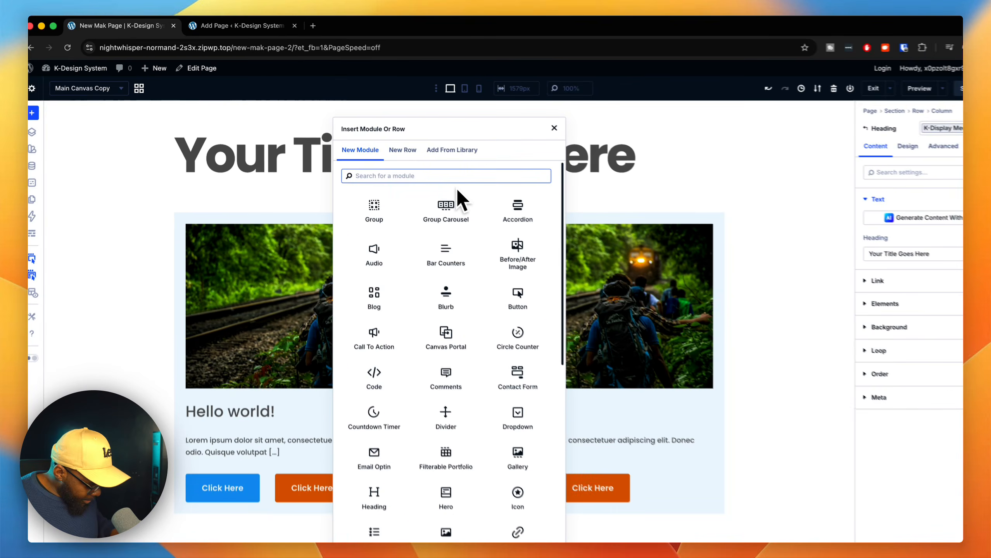
type("t")
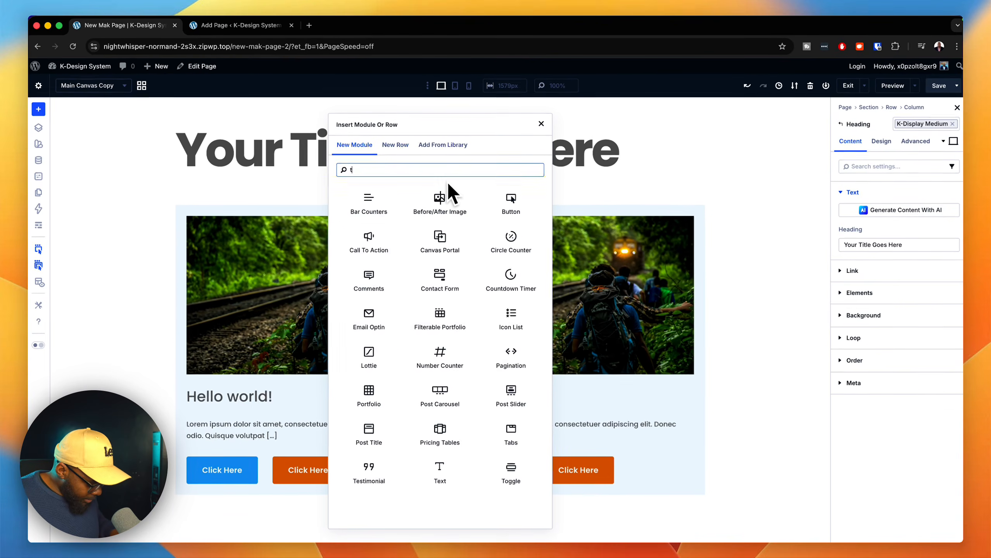
type("e")
left_click(366, 264)
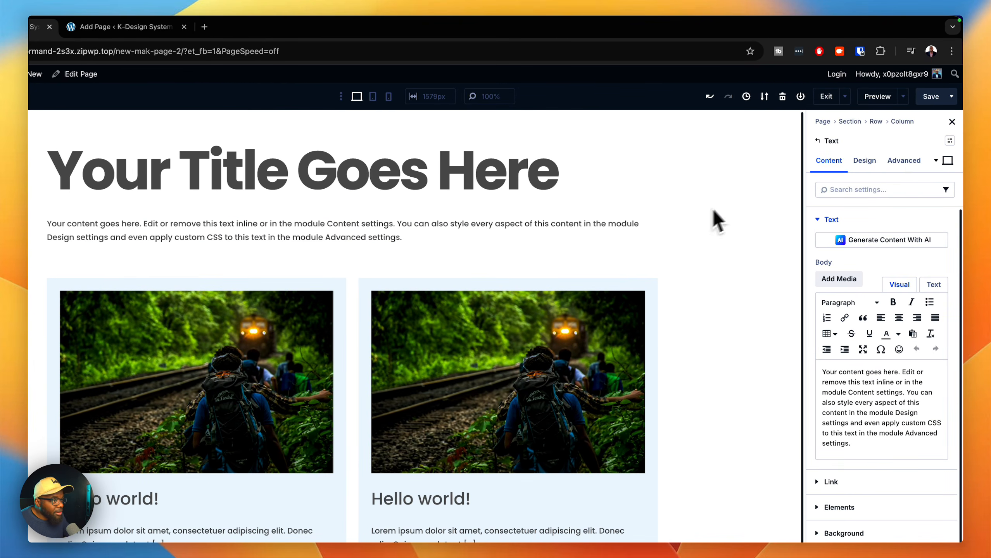
left_click(949, 141)
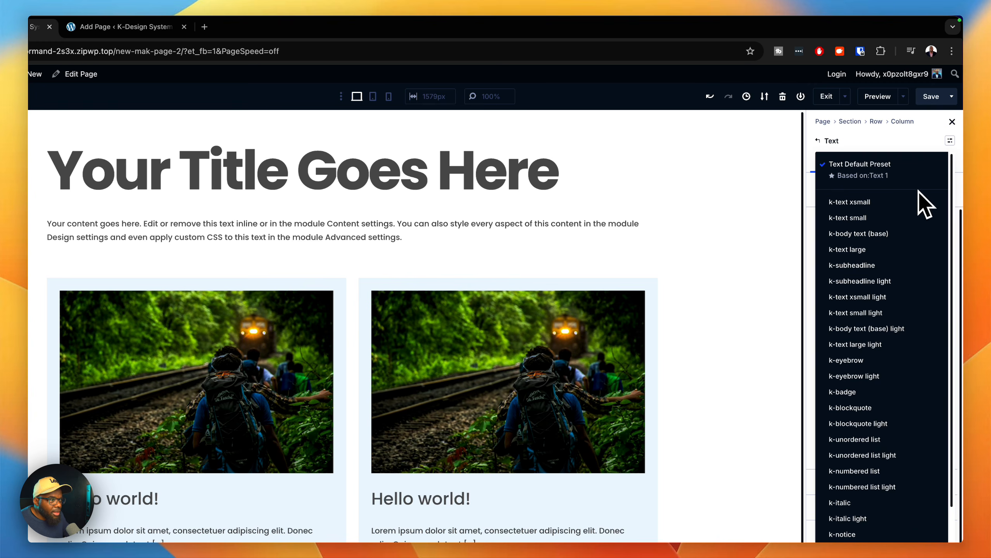
left_click(891, 259)
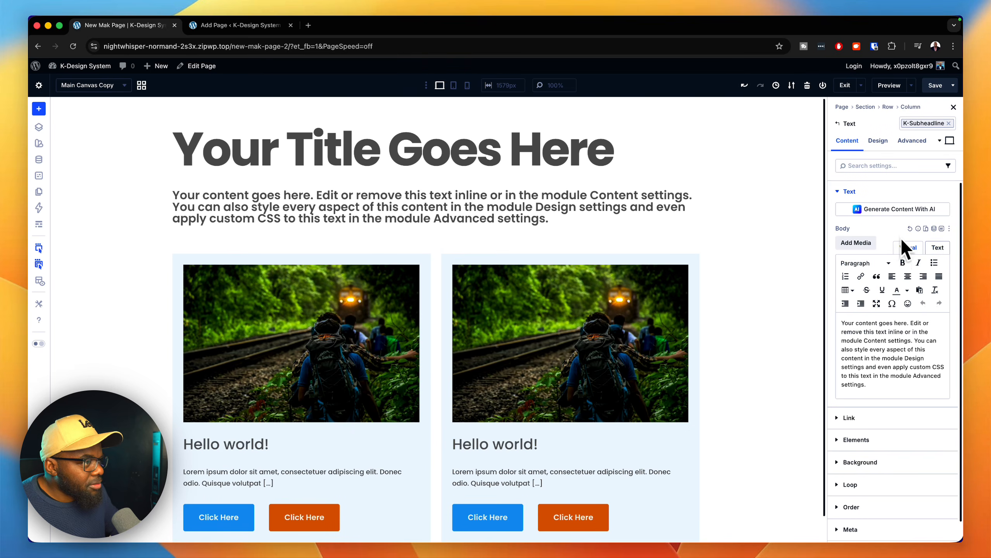
Set the subheadline text's line height to 1.8 em in its design settings.
left_click(878, 140)
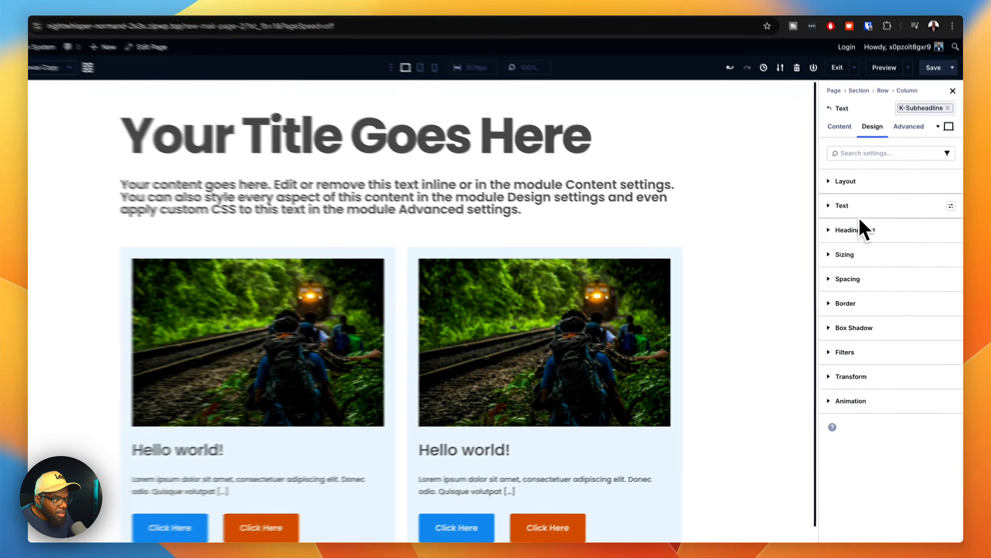
left_click(864, 218)
scroll(876, 332, "down", 2)
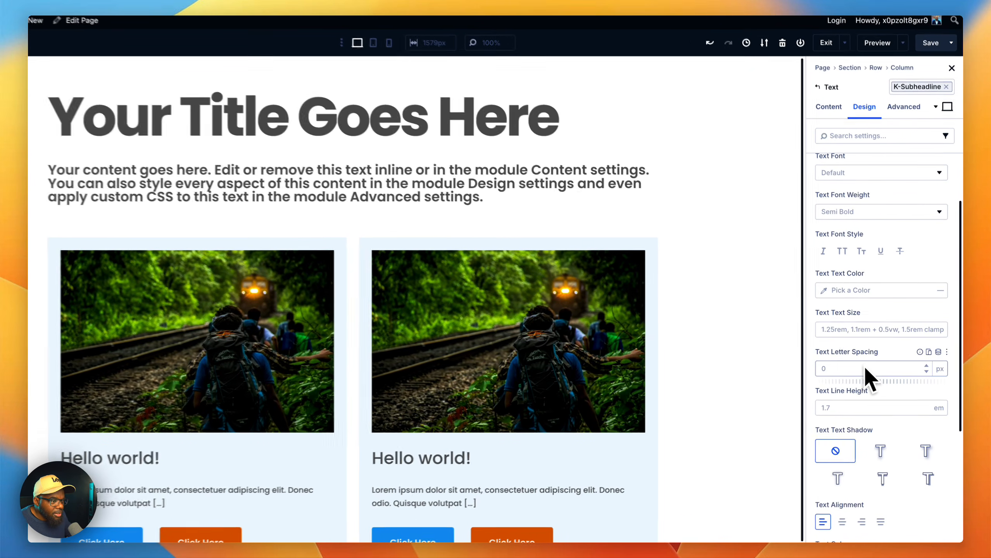
scroll(909, 410, "up", 2)
scroll(909, 411, "down", 1)
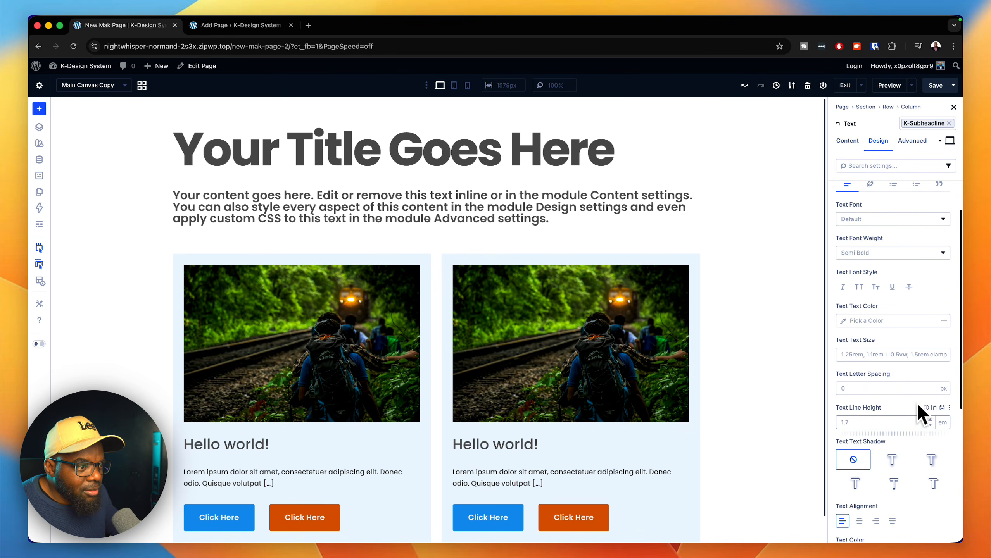
left_click(930, 420)
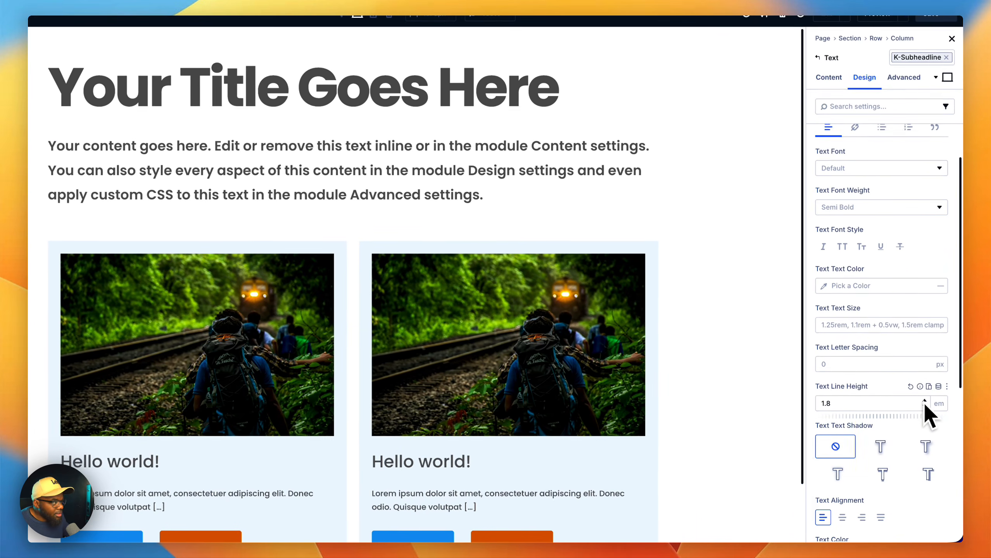
Set the subheadline text's line height to 1.5 em and update the k-subheadline preset with the module's current styles.
left_click(925, 407)
left_click(925, 407)
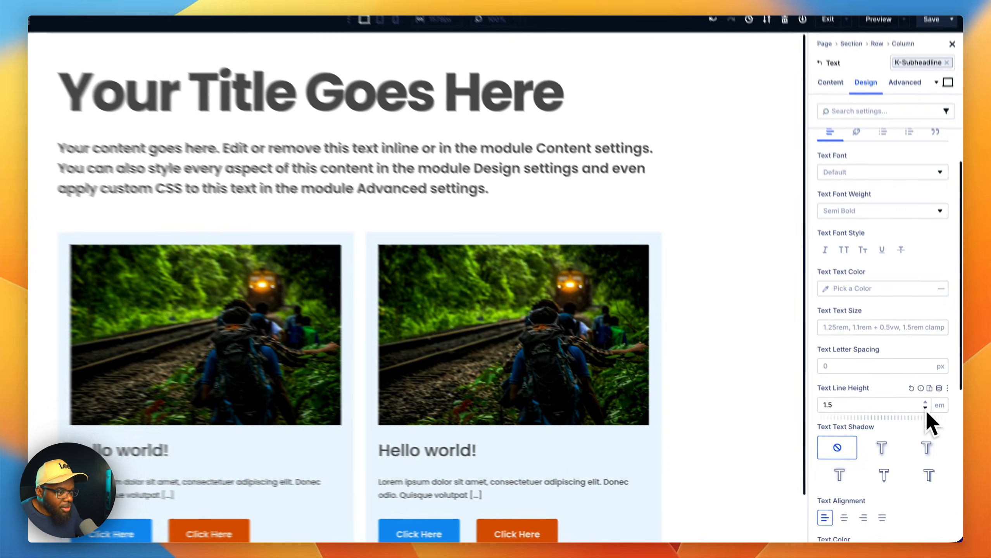
left_click(925, 406)
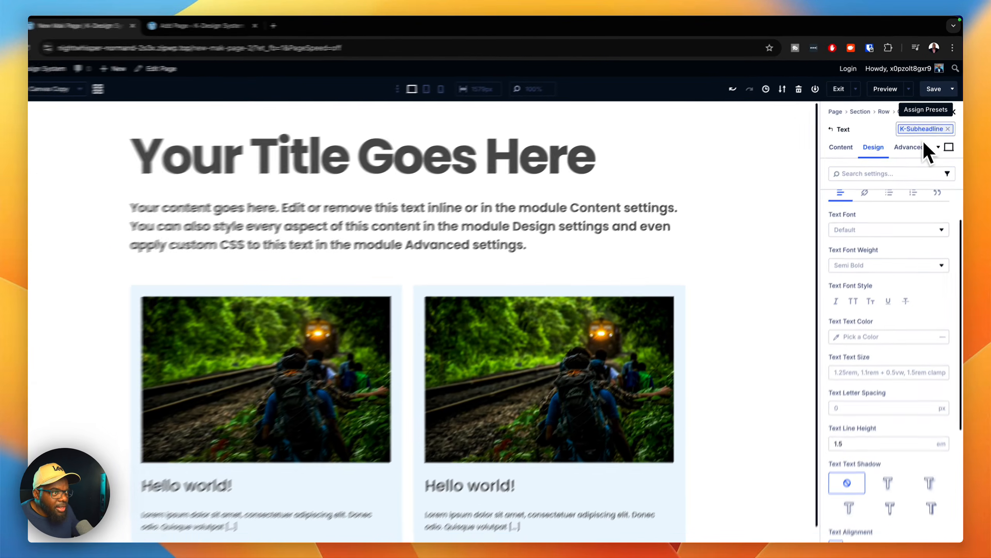
left_click(925, 123)
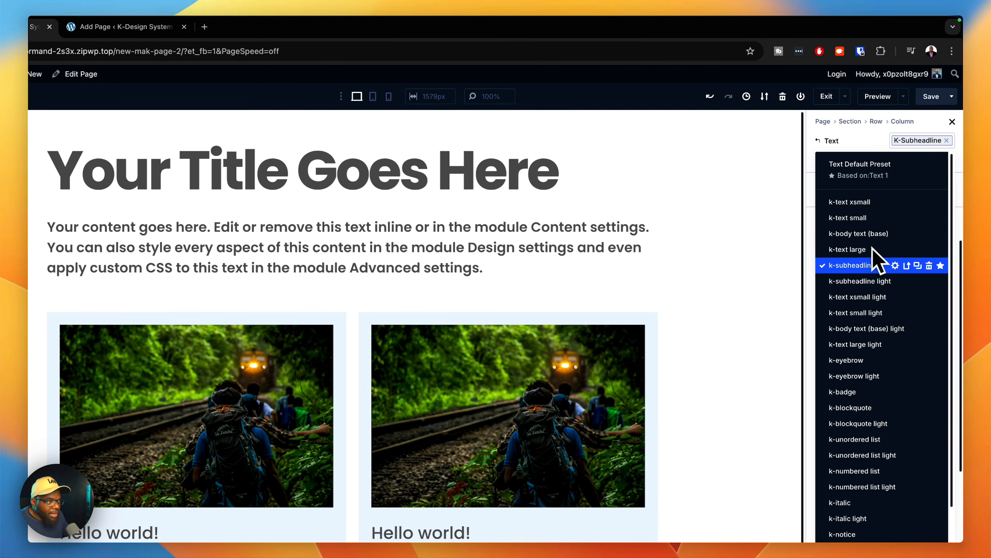
left_click(907, 265)
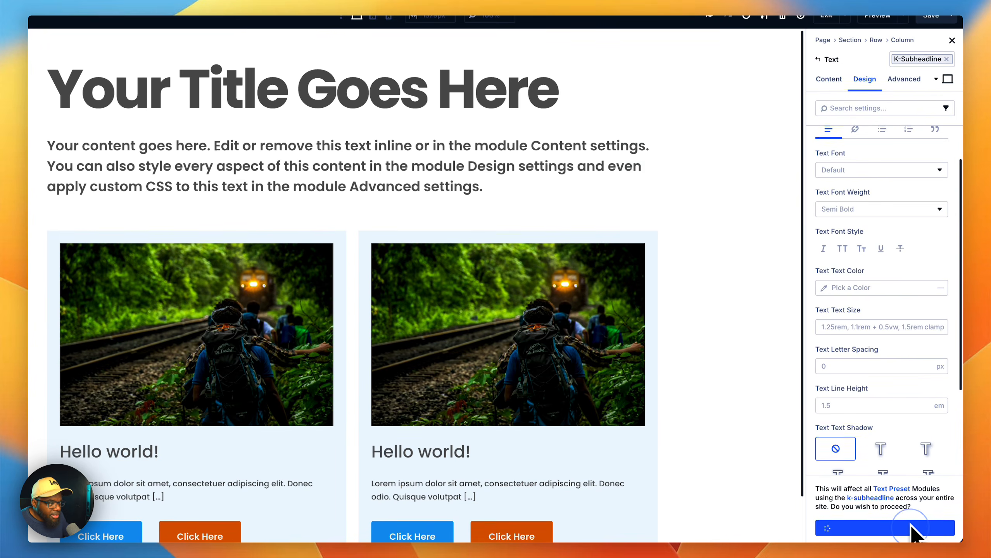
left_click(910, 528)
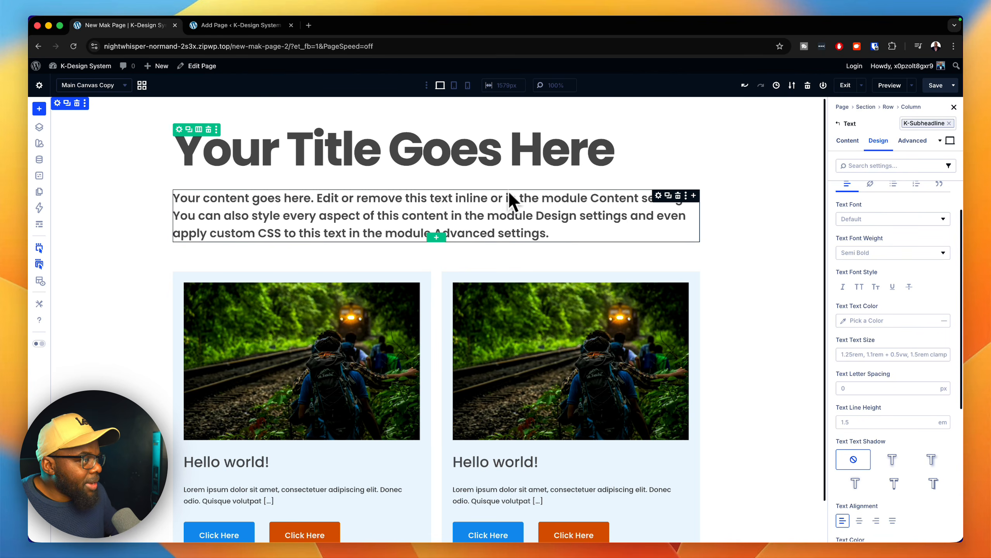
scroll(738, 288, "down", 2)
scroll(760, 300, "up", 2)
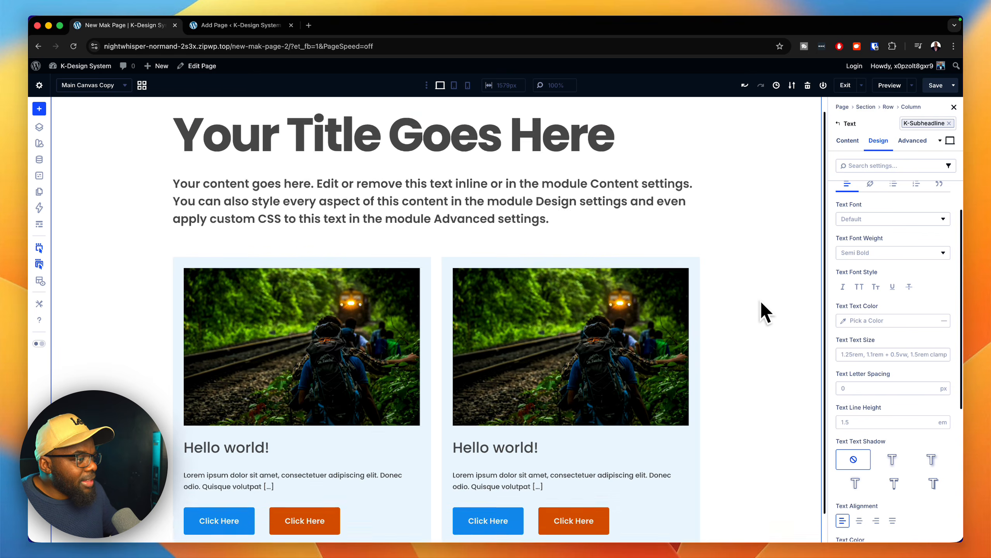
scroll(761, 301, "down", 2)
scroll(761, 300, "up", 2)
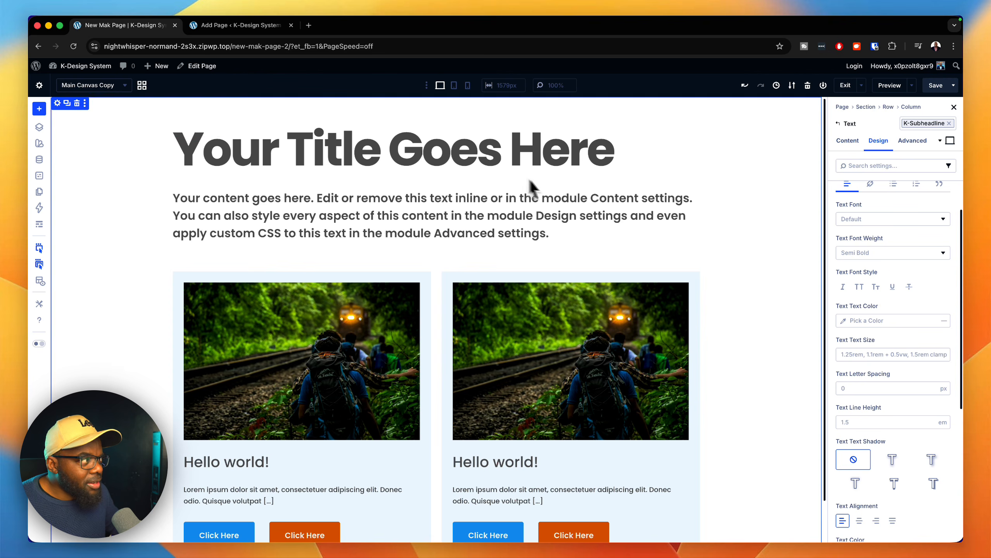
Duplicate the Main Canvas Copy canvas and open the duplicate for editing.
mouse_move(156, 65)
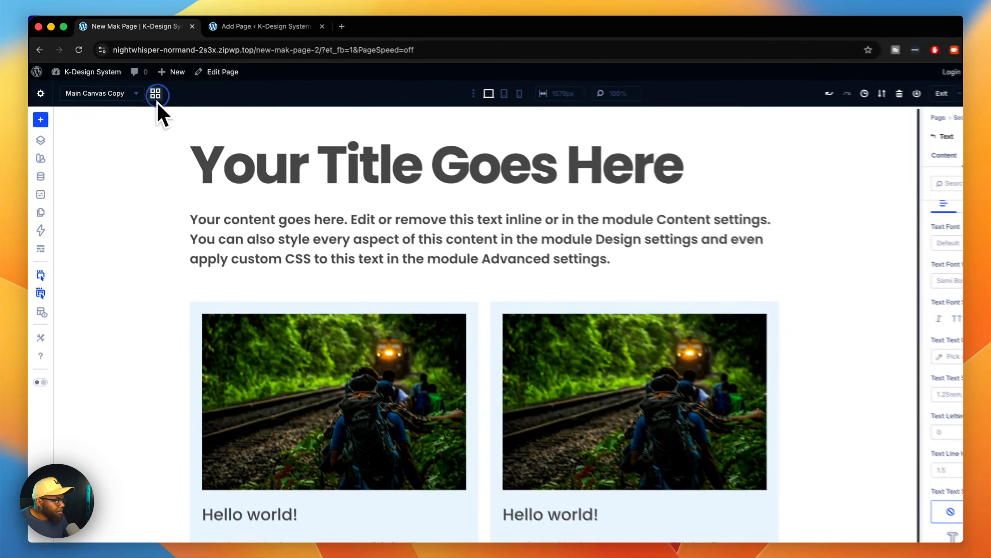
left_click(138, 85)
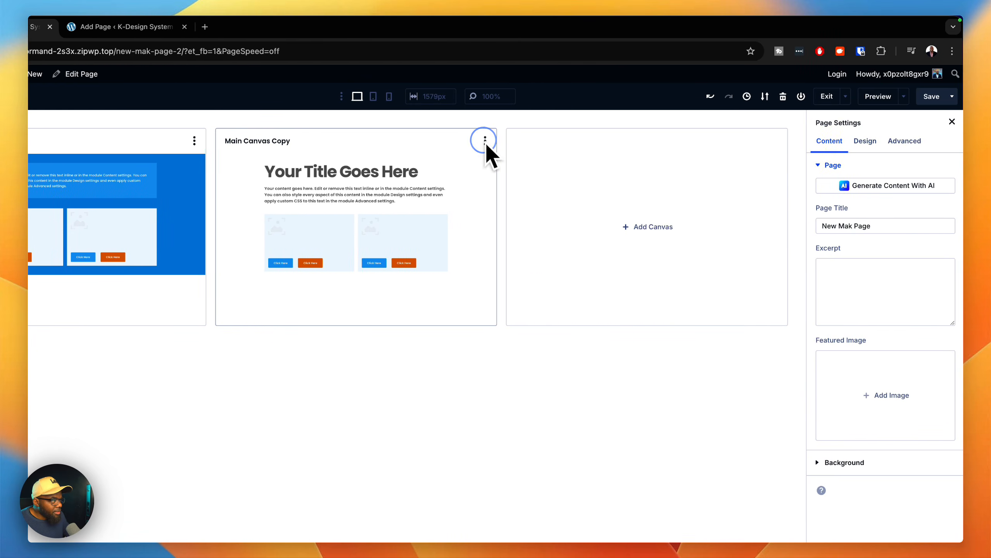
left_click(519, 141)
left_click(506, 184)
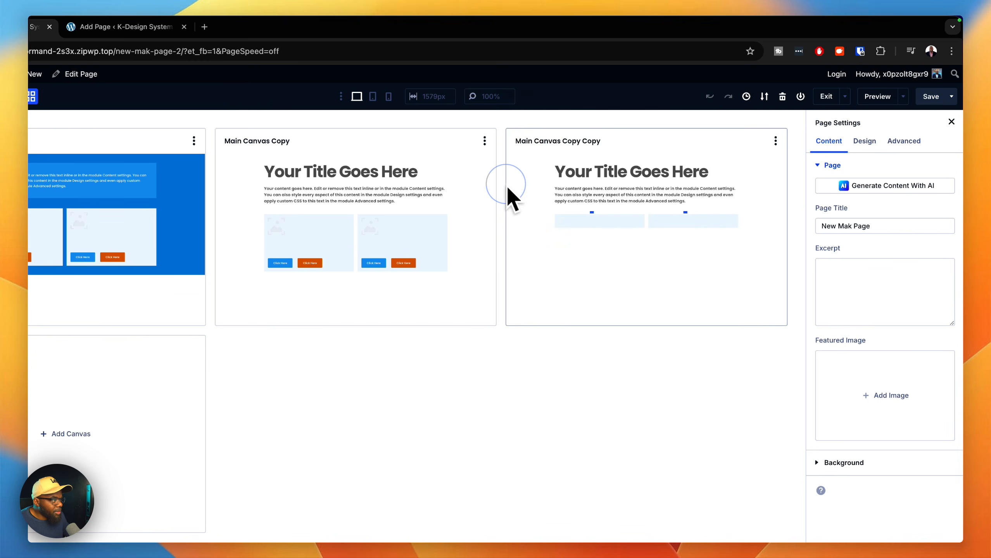
left_click(757, 167)
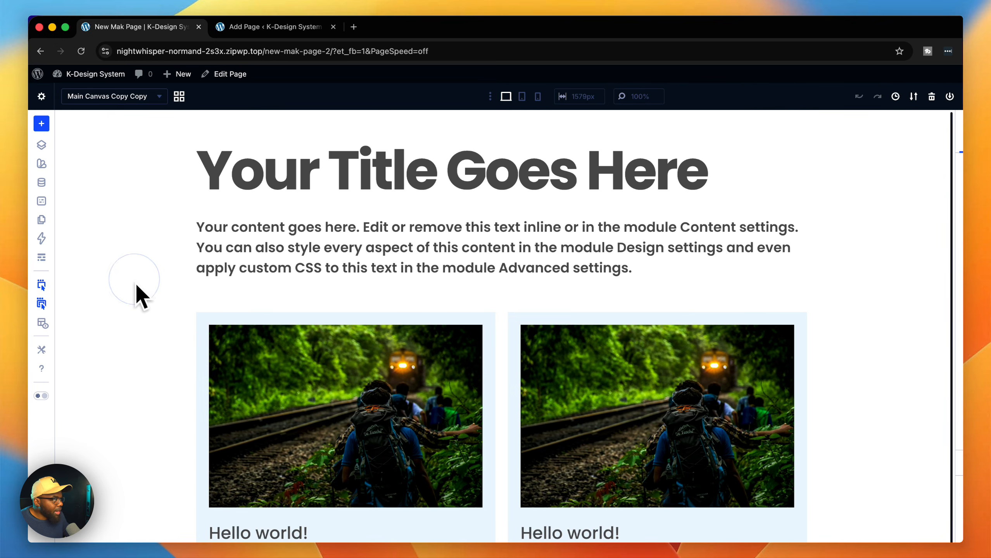
Set the section's background color on the duplicated canvas to the Gray 900 global color.
scroll(135, 283, "down", 2)
scroll(136, 282, "up", 2)
left_click(132, 207)
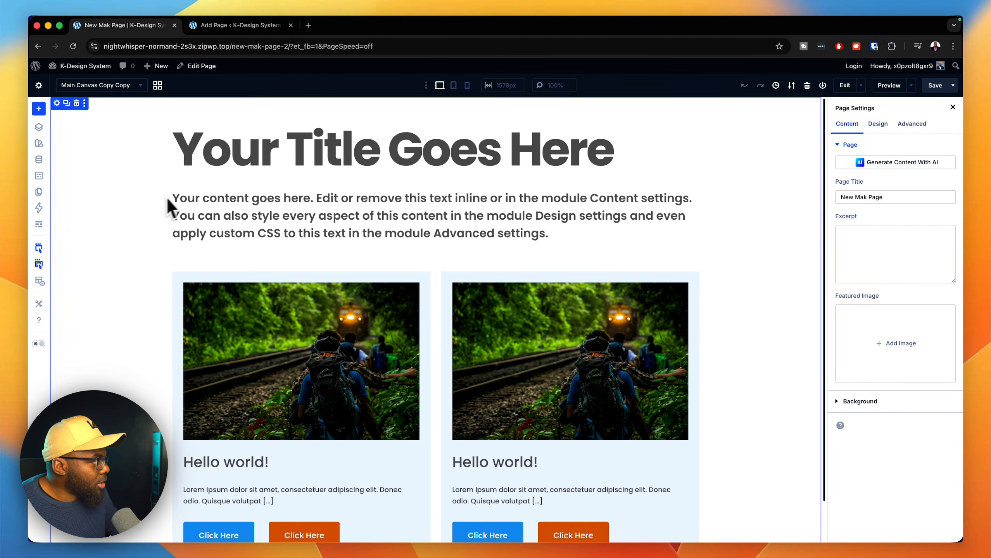
left_click(59, 104)
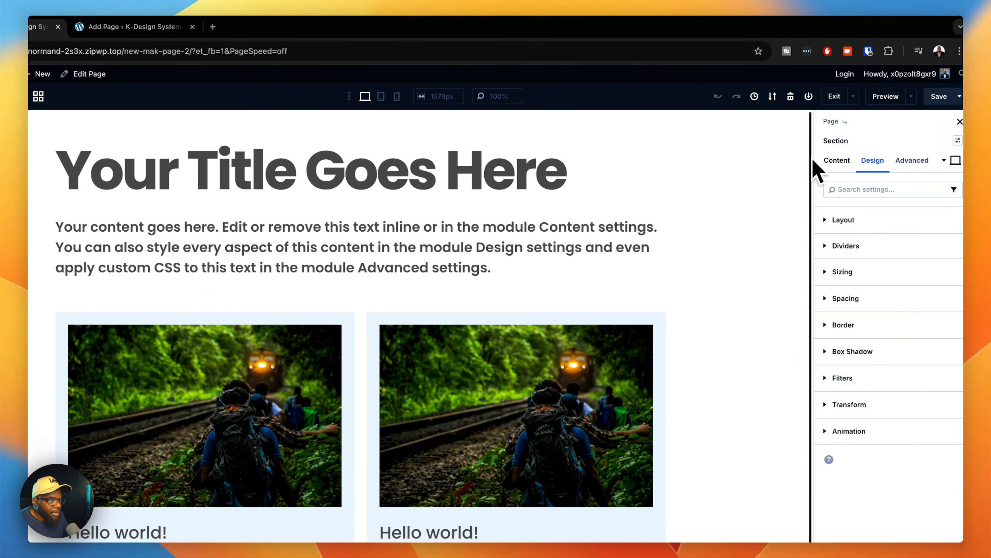
left_click(900, 149)
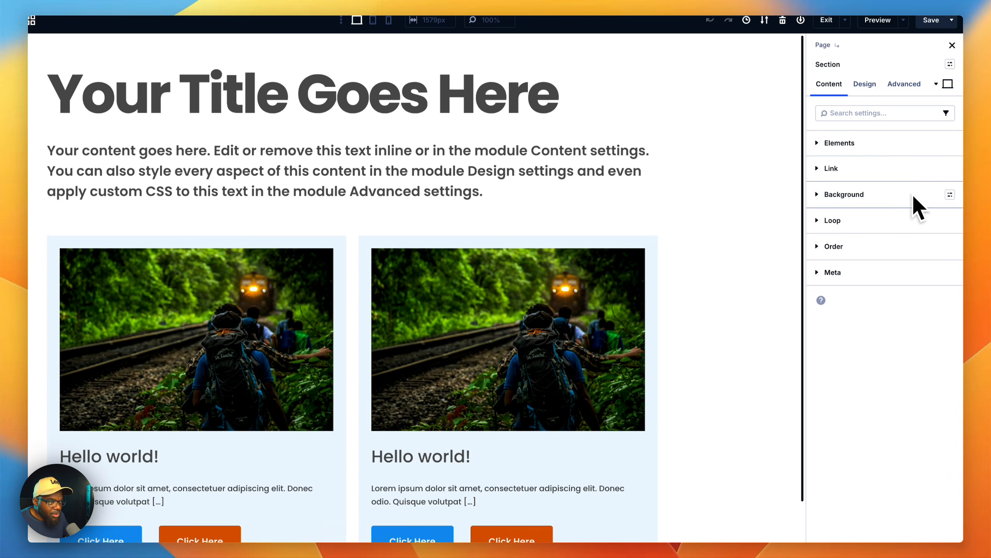
left_click(914, 271)
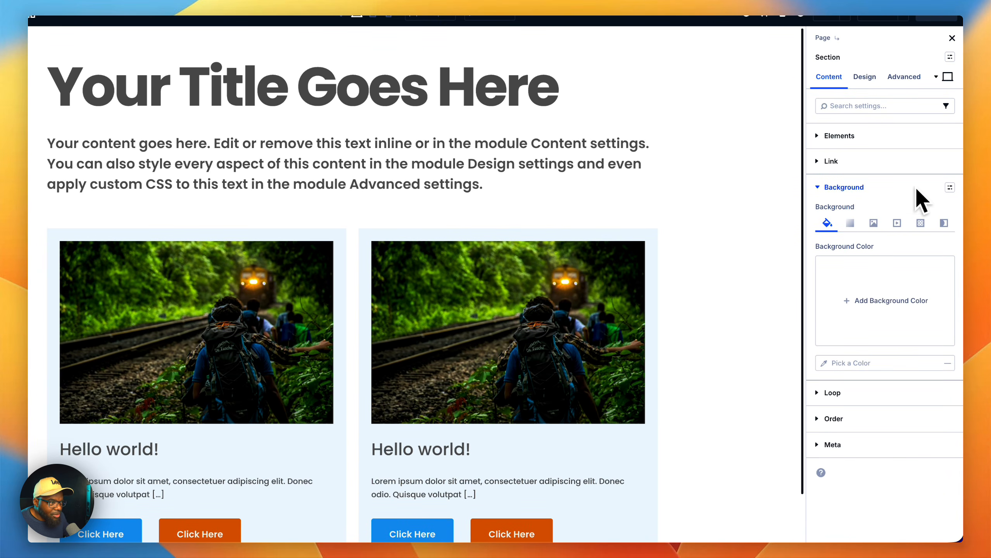
left_click(946, 247)
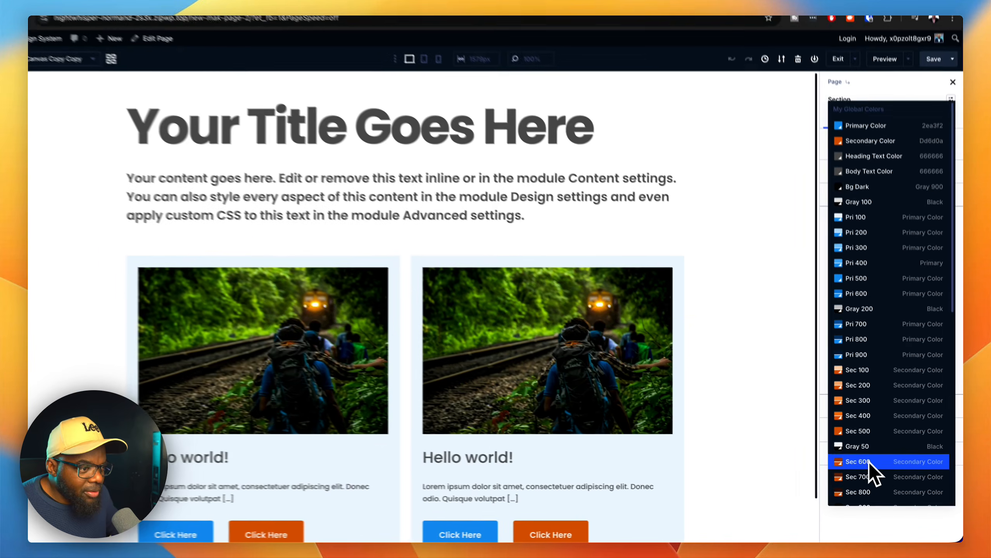
scroll(862, 454, "down", 10)
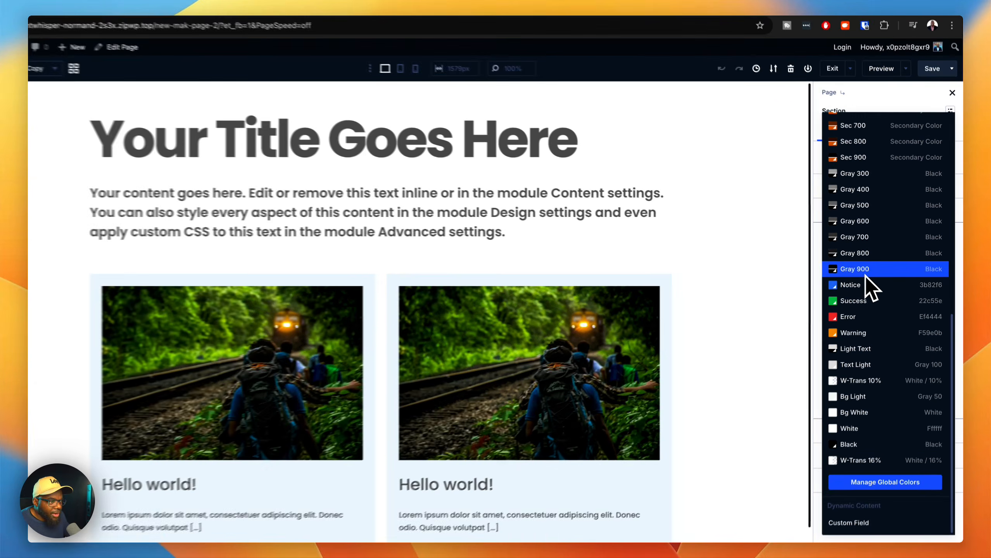
left_click(874, 268)
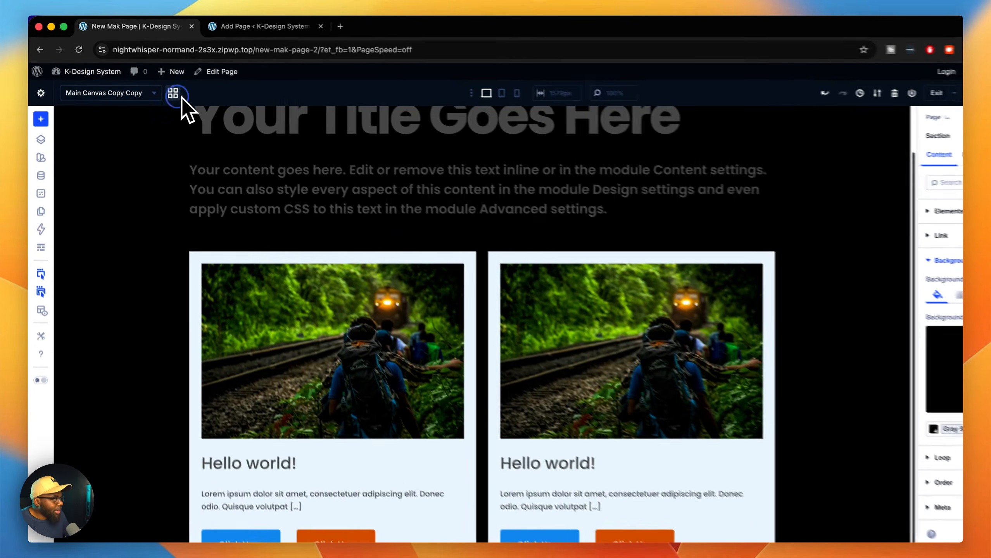
Open each of the three canvases in turn from the canvas overview to compare their layouts.
left_click(158, 85)
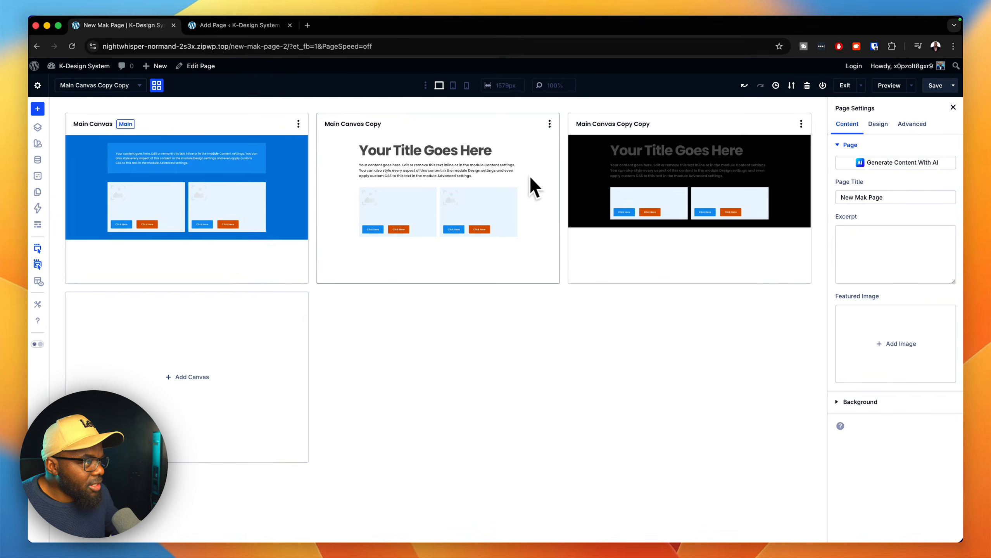
left_click(731, 172)
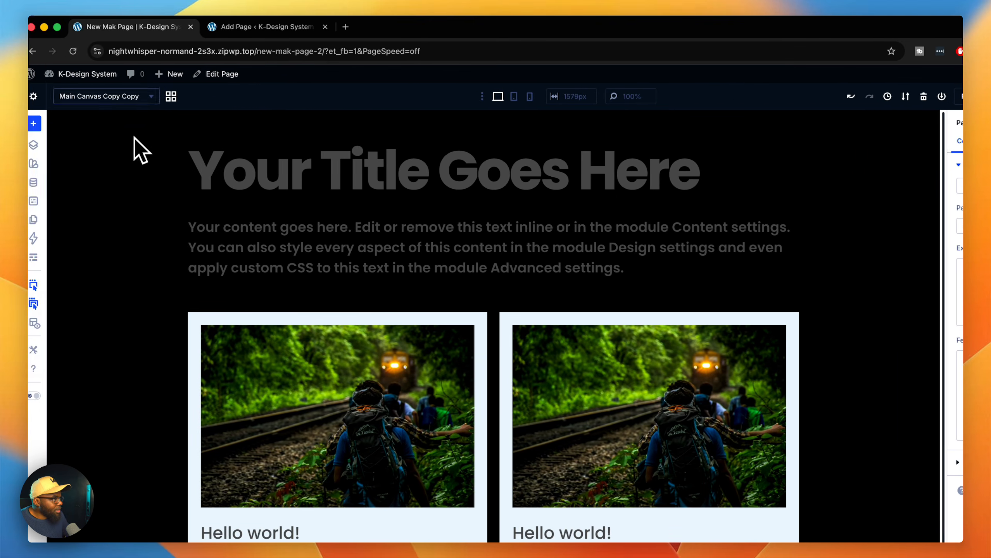
left_click(170, 97)
left_click(563, 188)
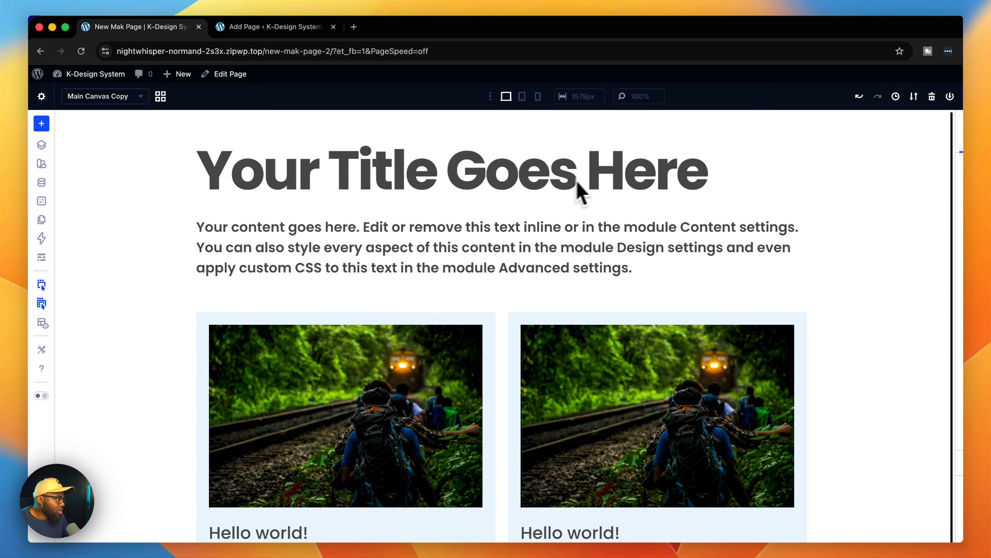
left_click(160, 97)
left_click(221, 146)
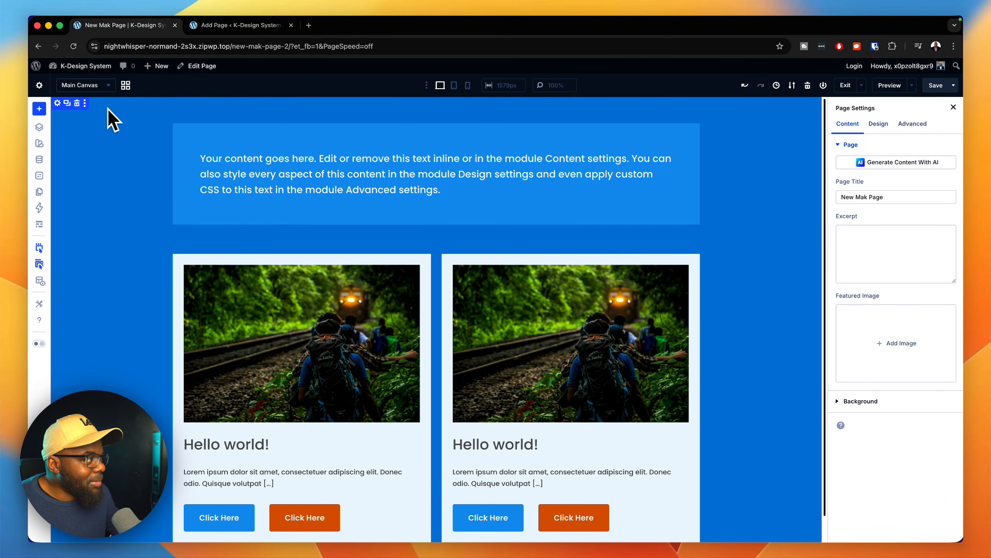
left_click(126, 85)
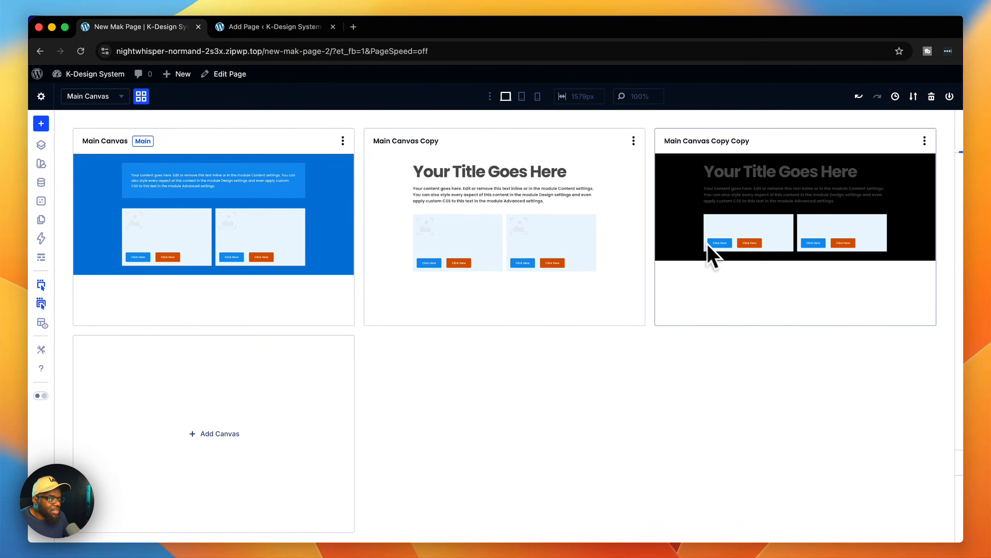
left_click(613, 205)
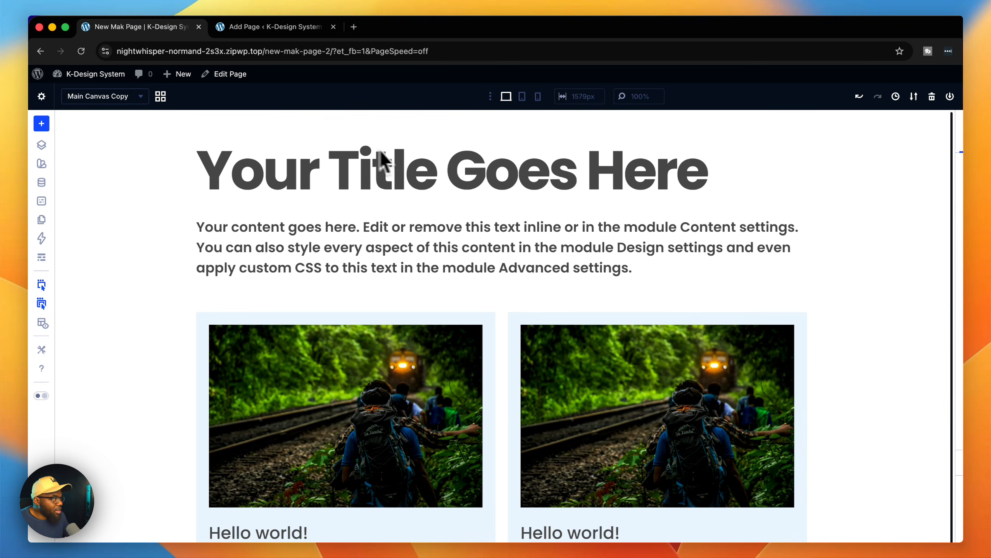
Make Main Canvas Copy Copy the page's main canvas and preview the page.
left_click(140, 100)
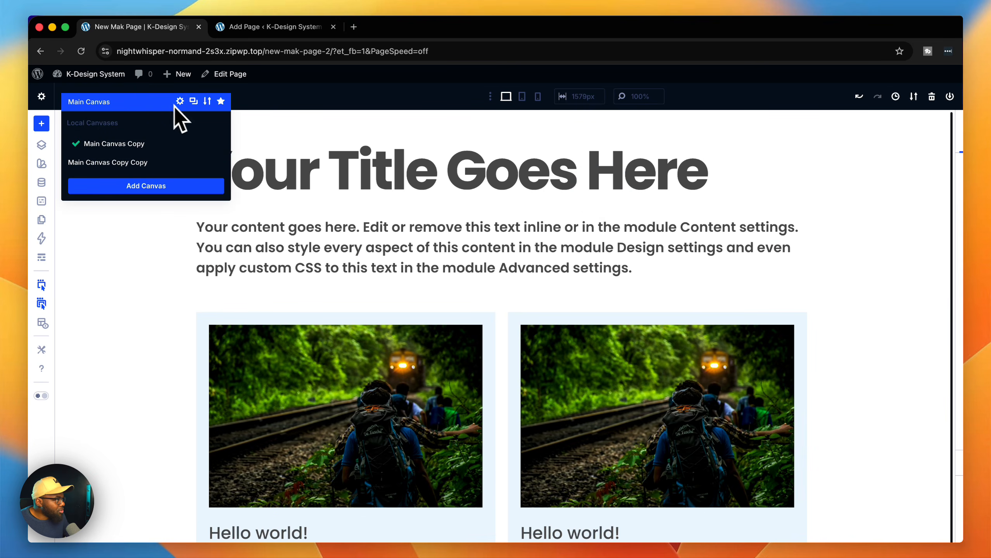
left_click(221, 102)
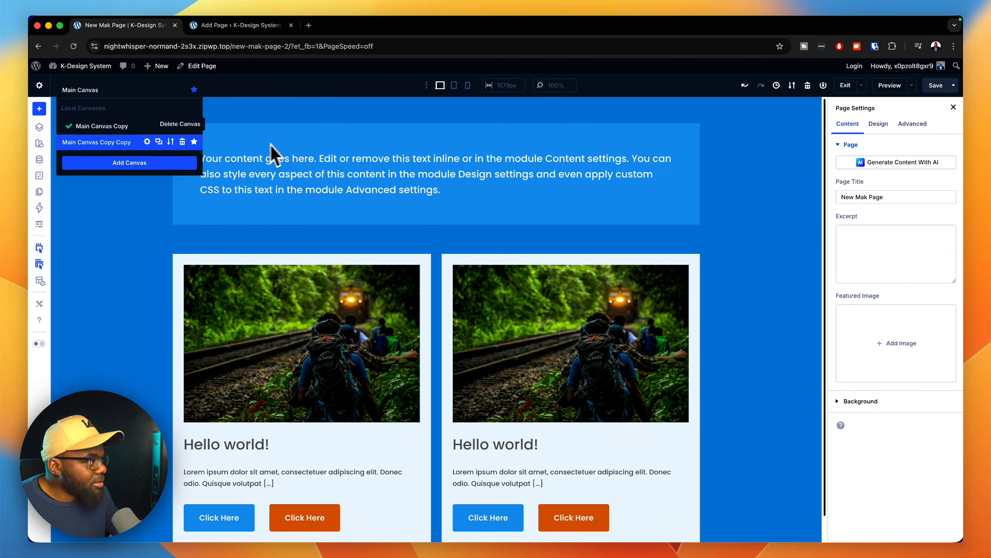
left_click(194, 142)
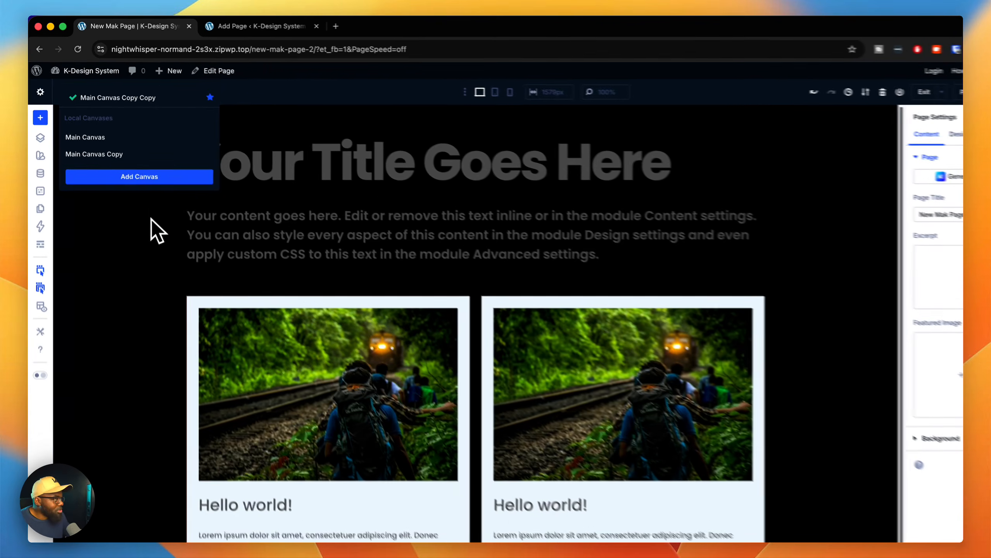
left_click(138, 225)
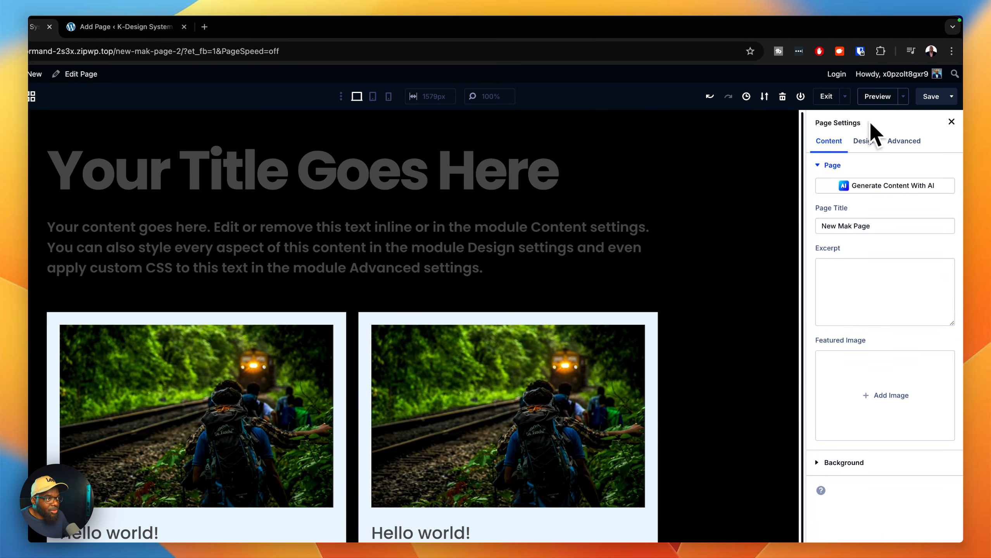
left_click(878, 98)
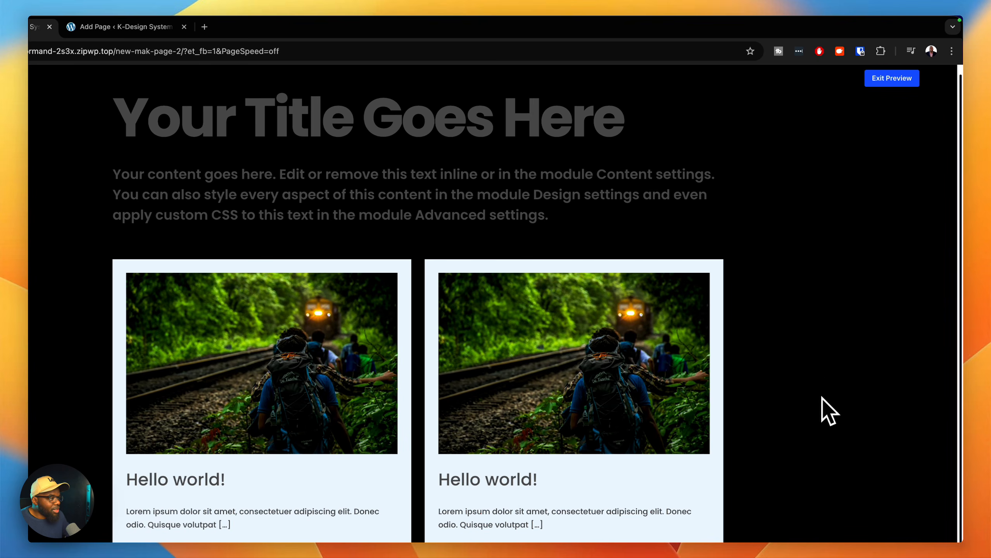
left_click(892, 79)
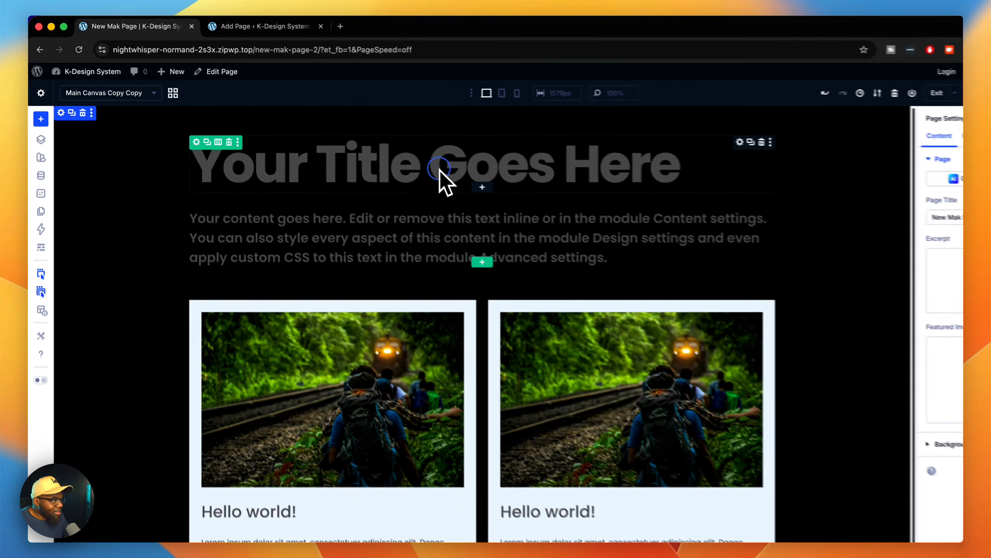
Inspect the Heading module at the top of the page and change its heading text color to Gray 100.
right_click(398, 156)
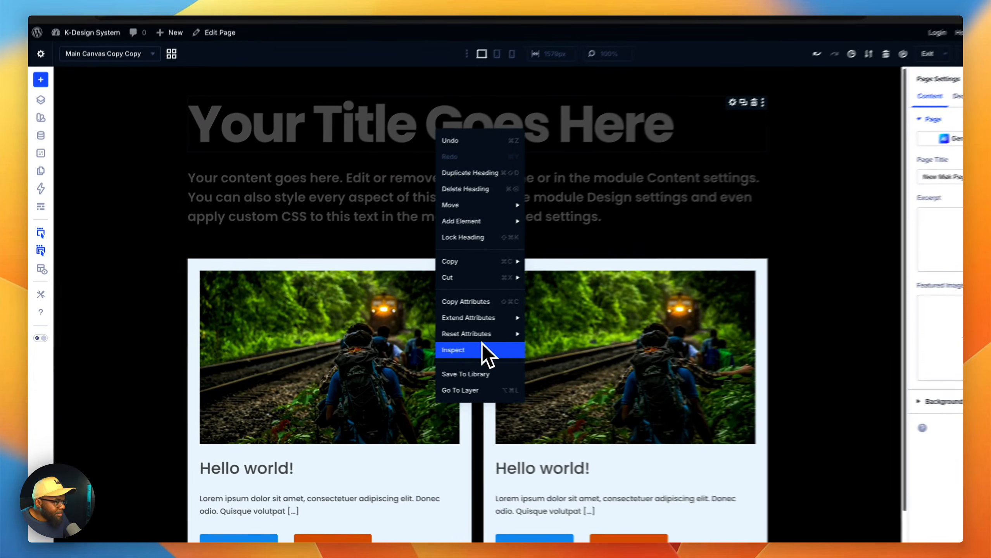
left_click(414, 355)
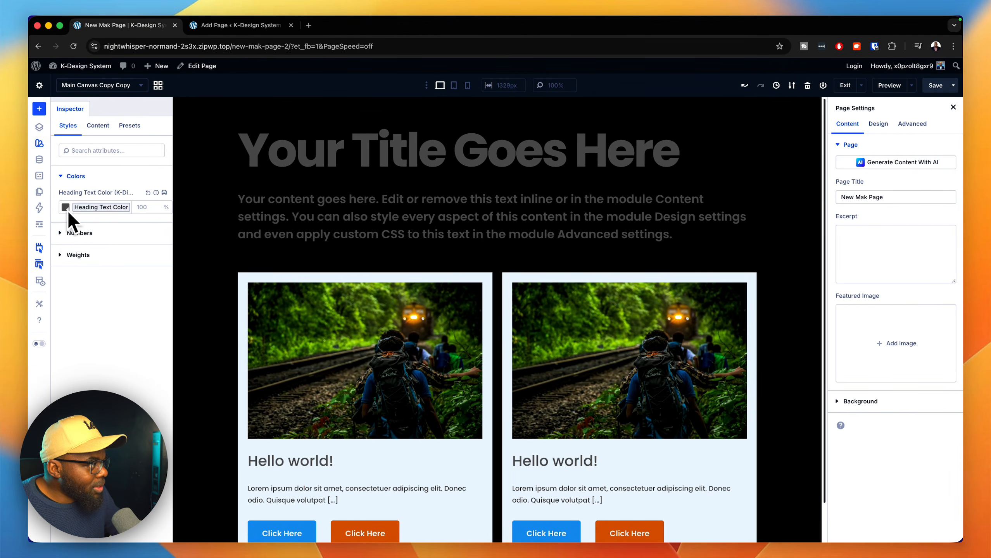
left_click(164, 192)
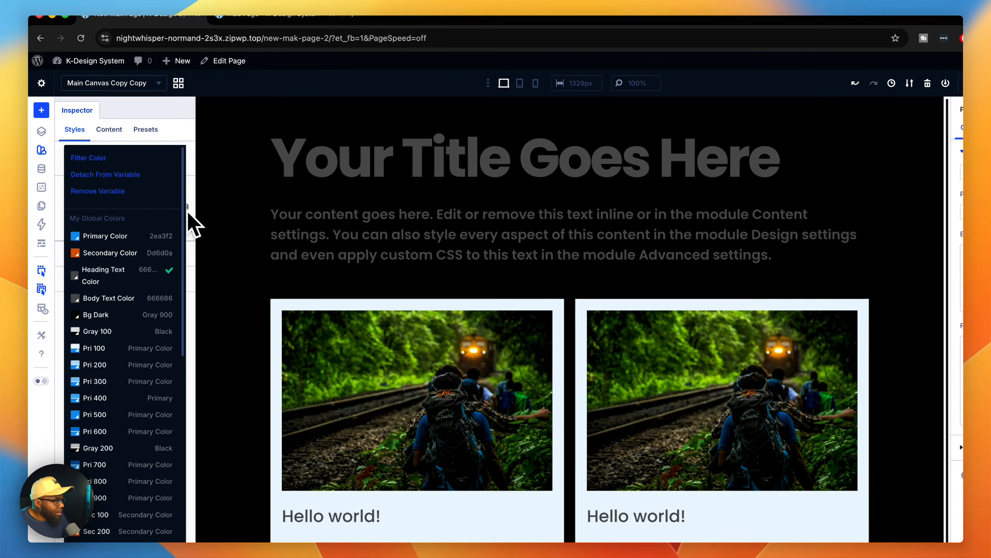
left_click(121, 335)
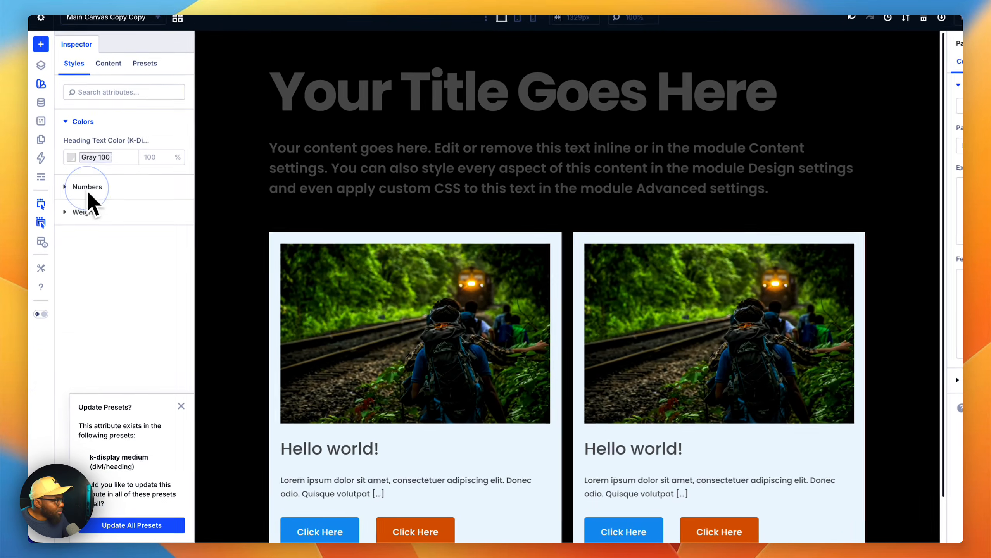
left_click(66, 185)
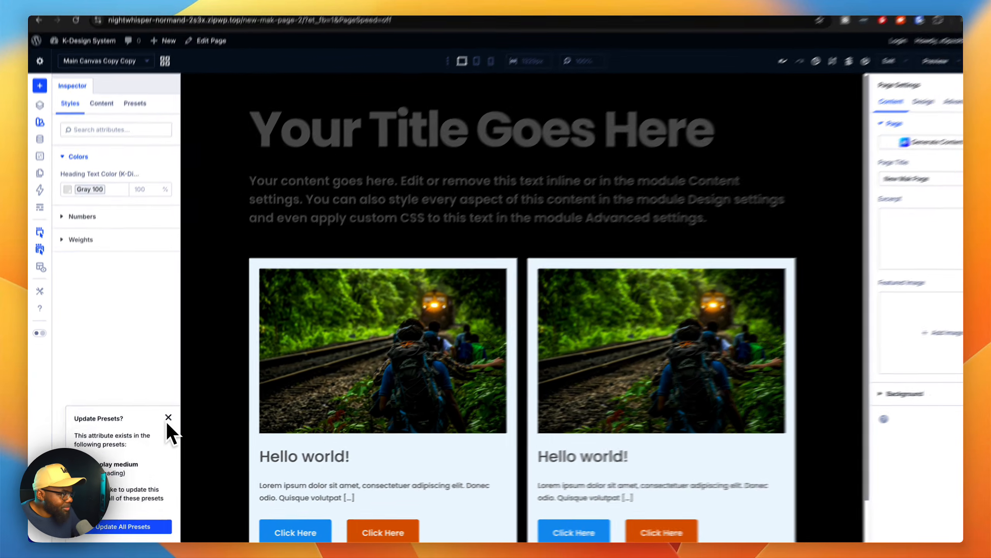
Dismiss the preset update and try a heading line height of 2.1 em in the Inspector.
left_click(161, 424)
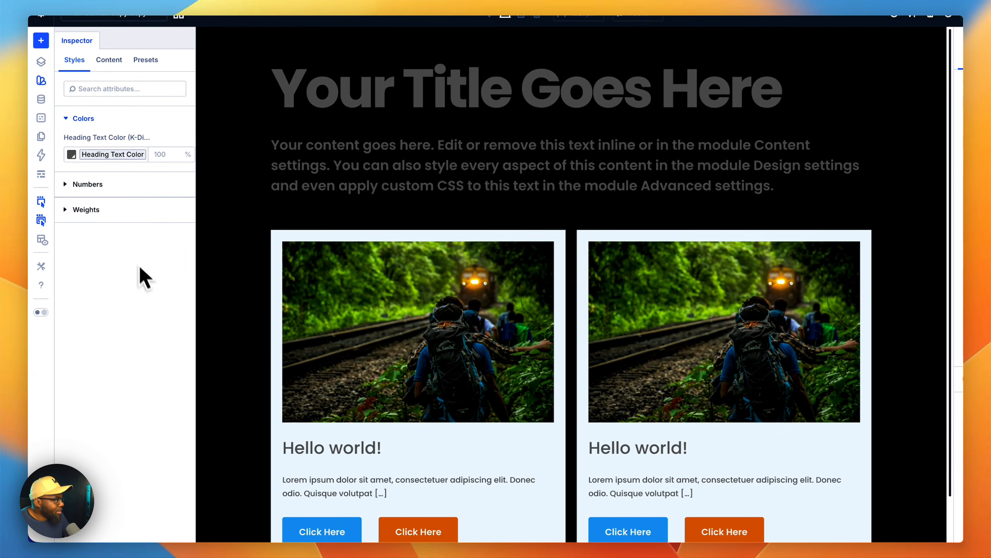
left_click(91, 186)
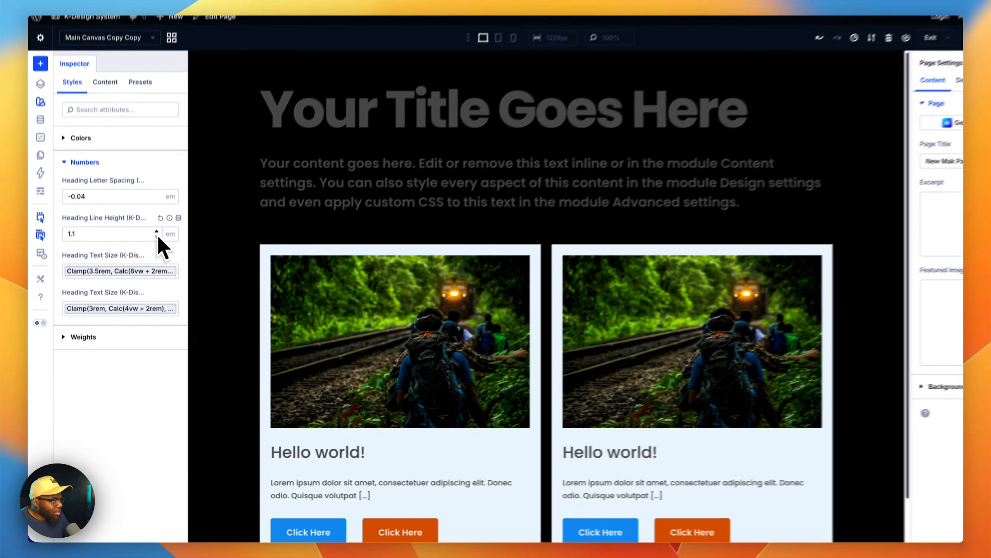
left_click(145, 261)
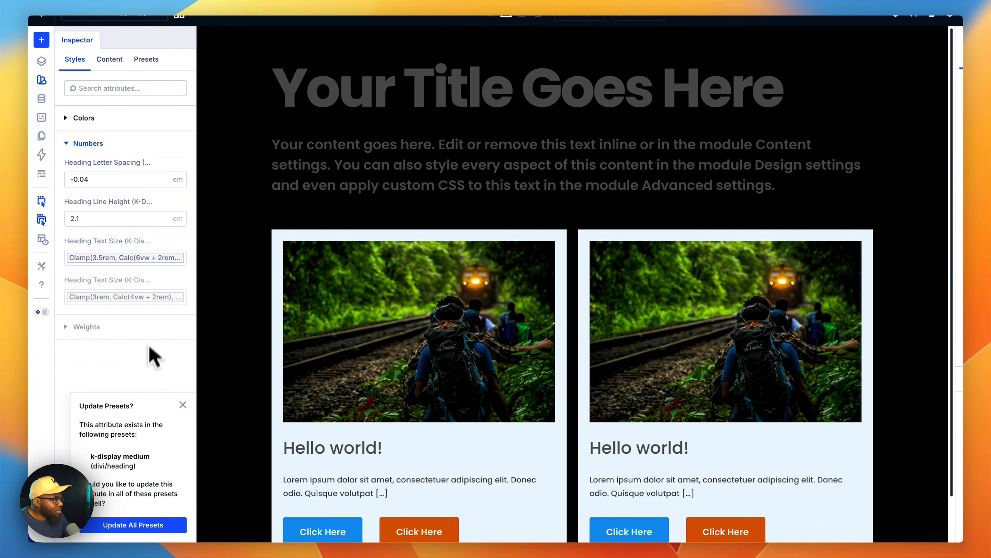
left_click(183, 406)
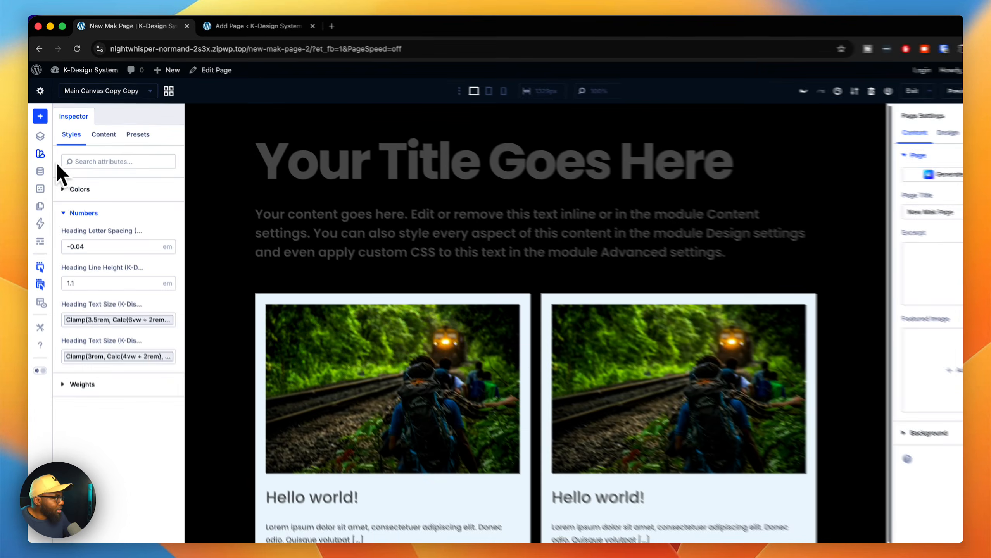
Close the Inspector and open Main Canvas Copy from the canvas overview.
left_click(39, 143)
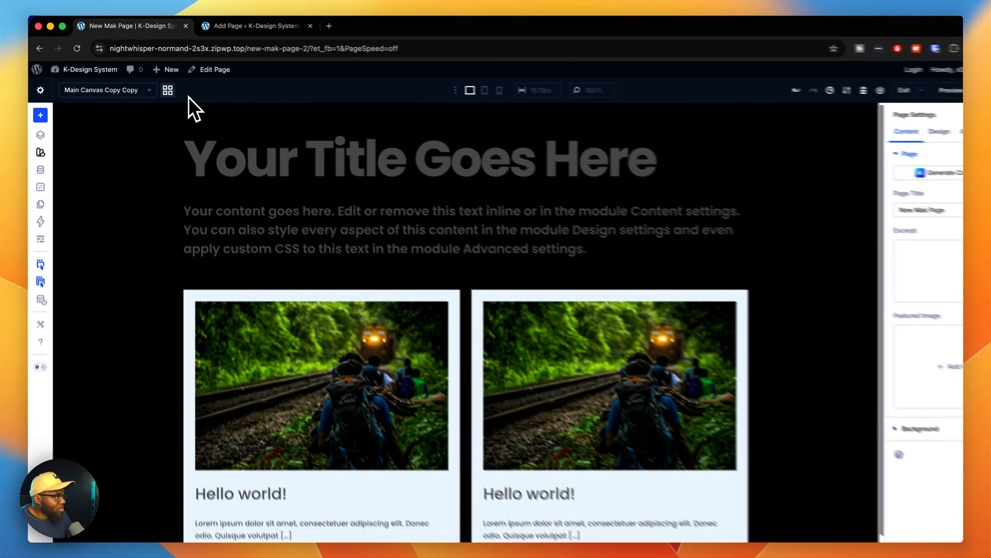
left_click(156, 85)
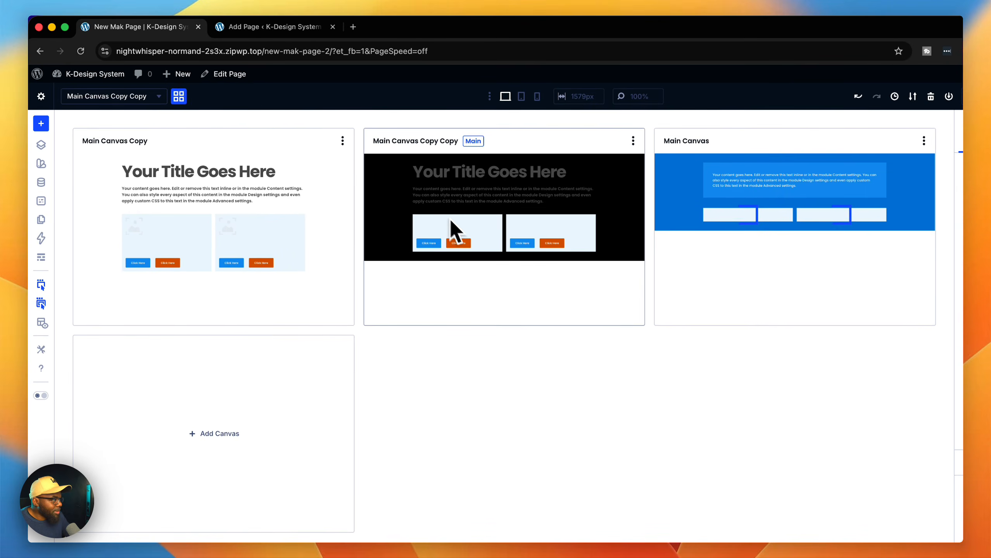
left_click(338, 231)
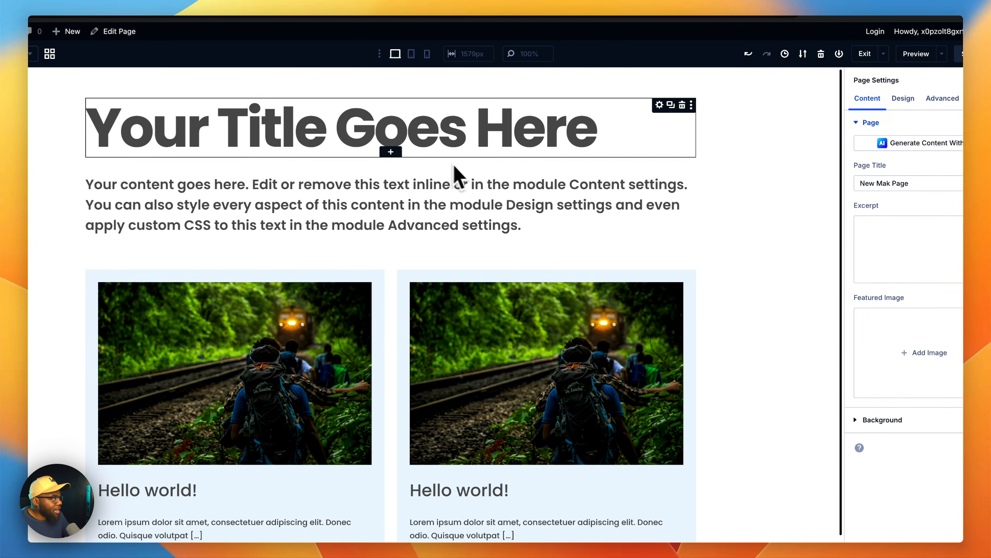
Insert a Text module directly below the heading.
left_click(390, 151)
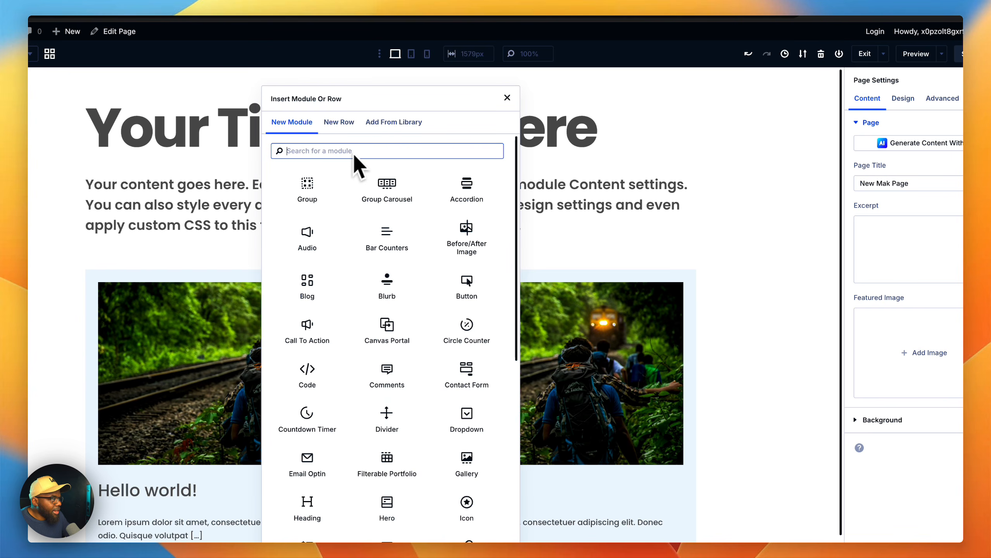
type("text")
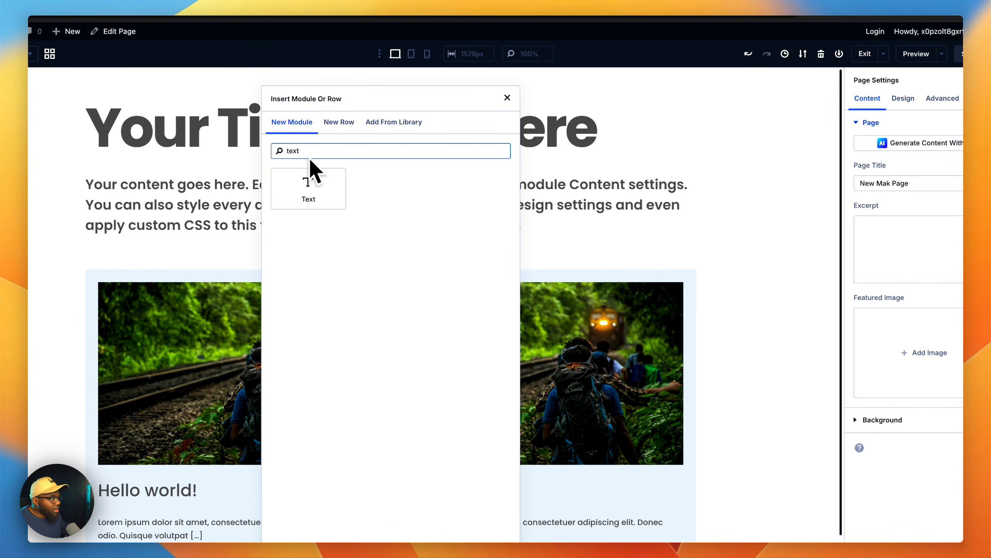
left_click(307, 178)
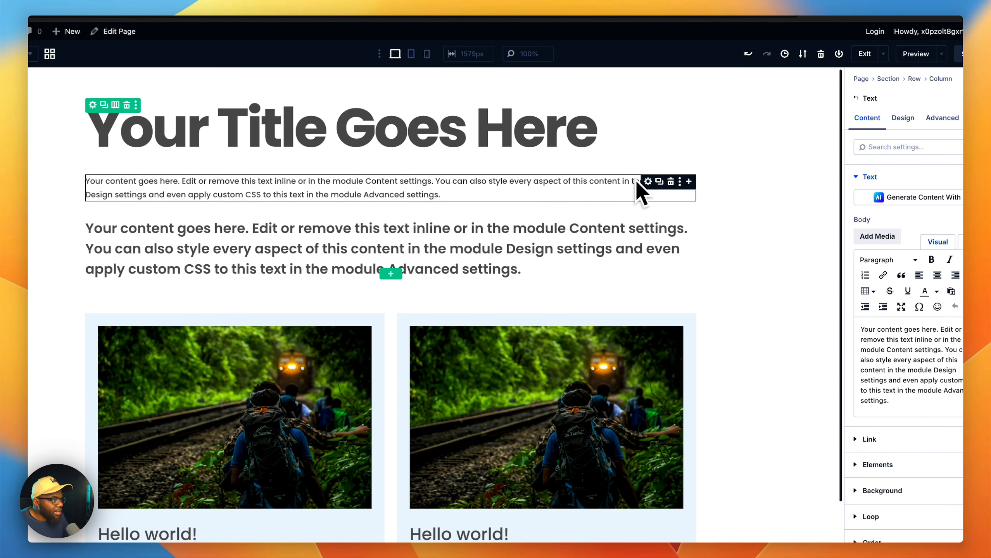
Inspect the new Text module and delete the opening sentence "Your content goes here." from its body text.
right_click(647, 184)
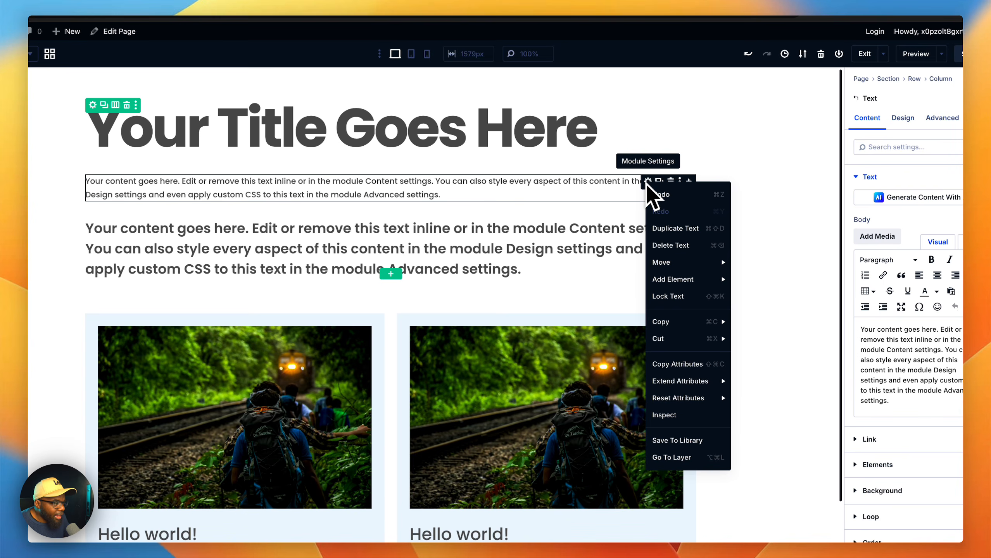
left_click(680, 415)
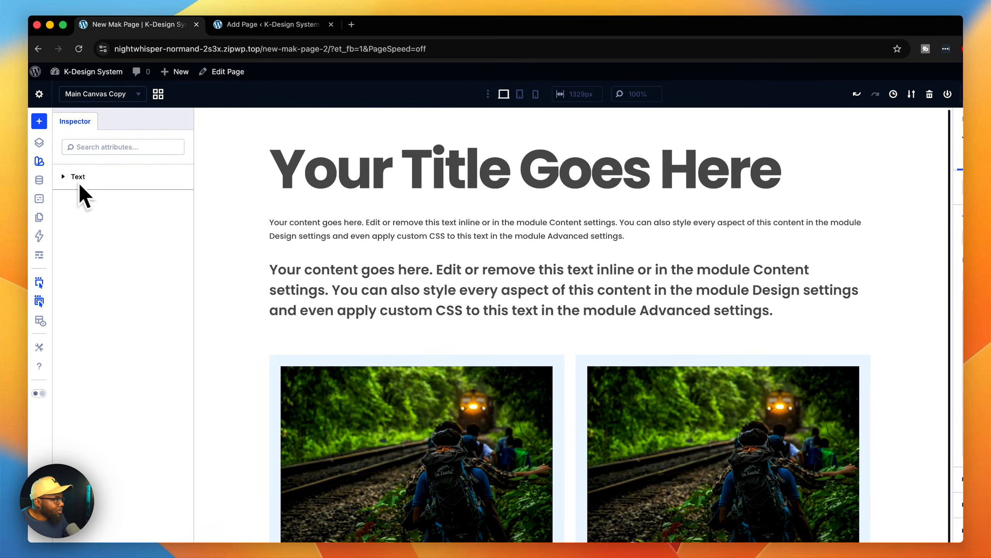
left_click(57, 157)
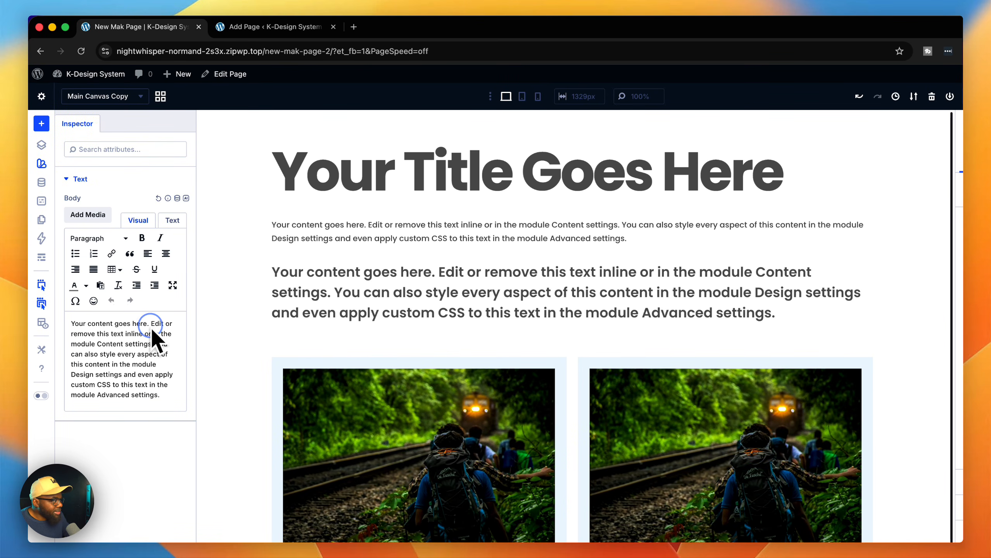
left_click_drag(152, 330, 95, 331)
key("BackSpace")
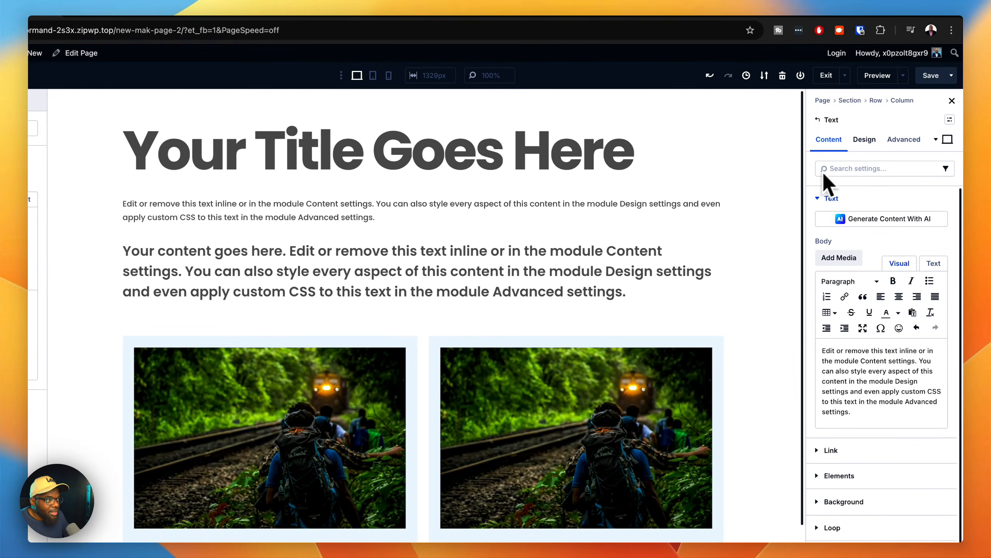
Set the new Text module's text size to 20 px in its design settings.
left_click(878, 140)
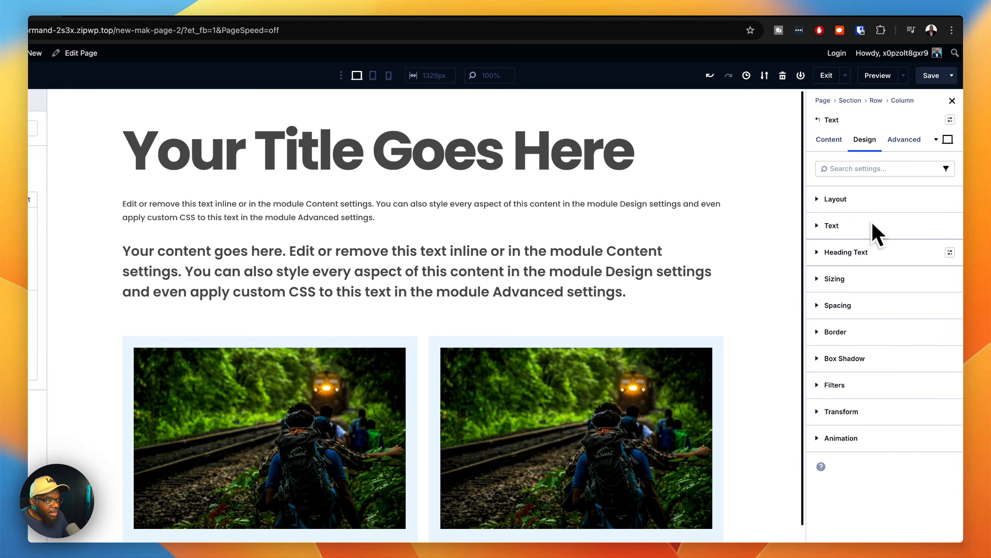
left_click(867, 231)
left_click(927, 378)
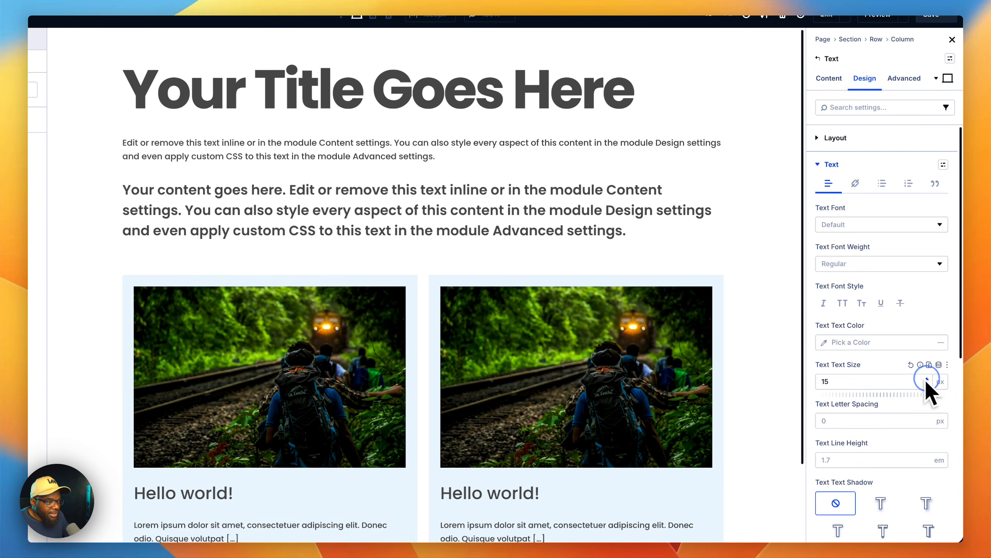
left_click(926, 378)
left_click(927, 378)
left_click(927, 378)
left_click(927, 378)
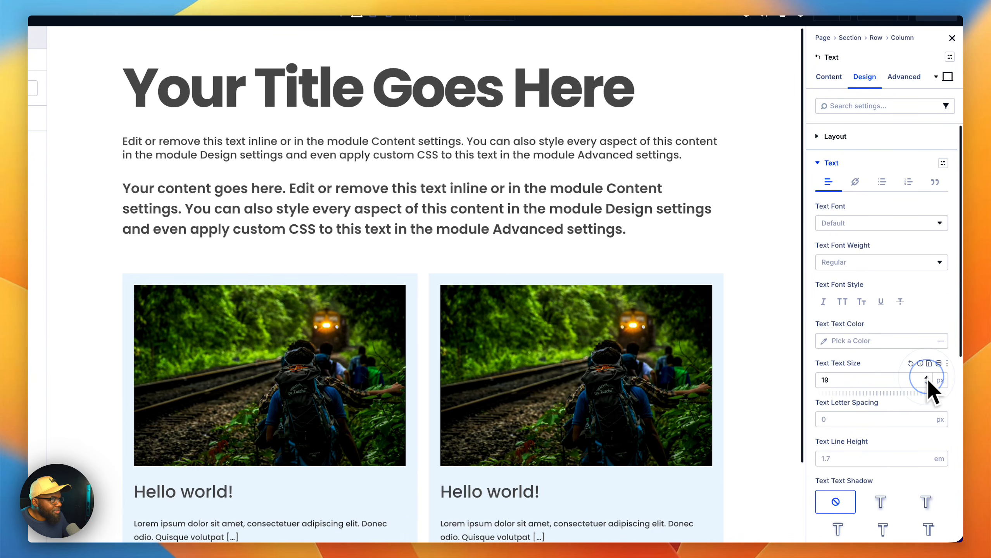
left_click(927, 378)
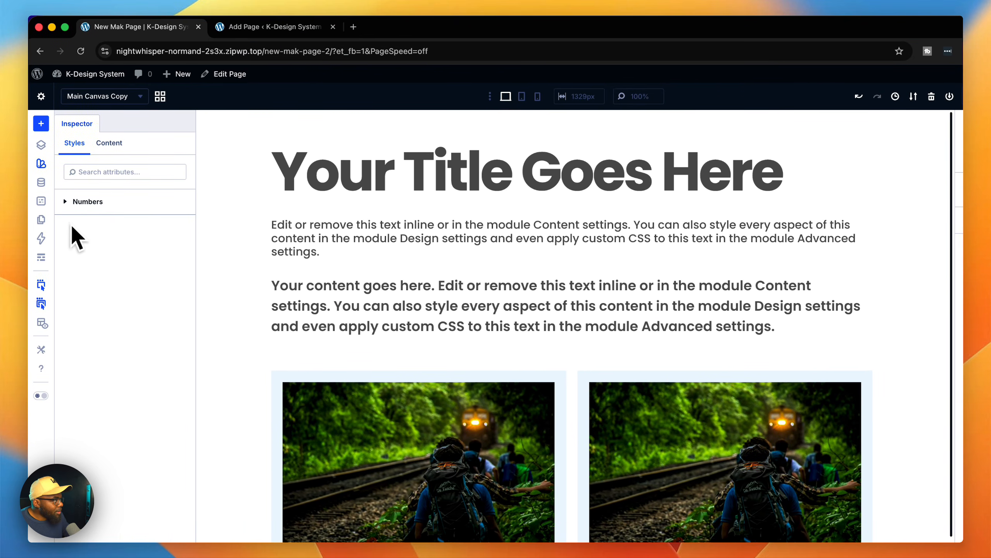
Change the Text module's text size to 1.2 rem in the Inspector.
left_click(46, 186)
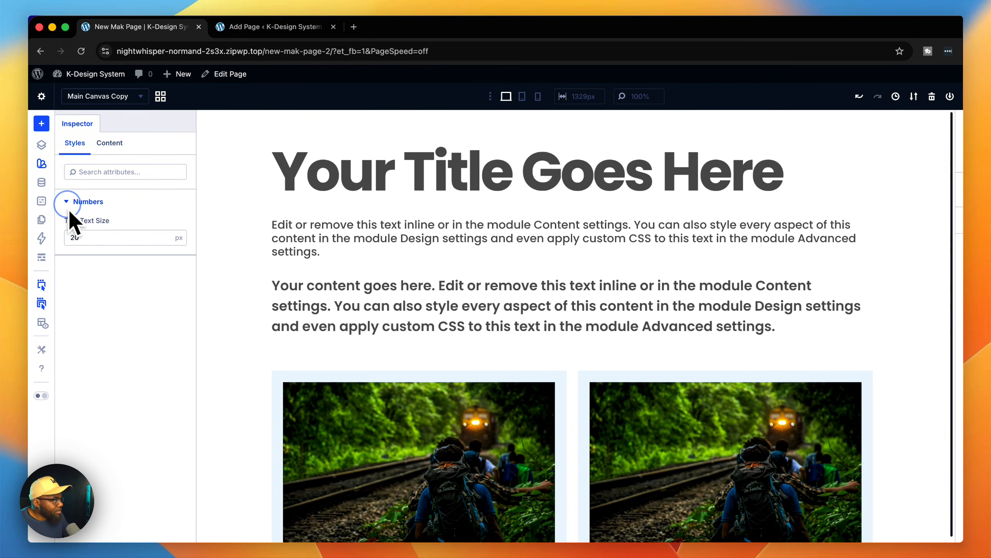
left_click(87, 241)
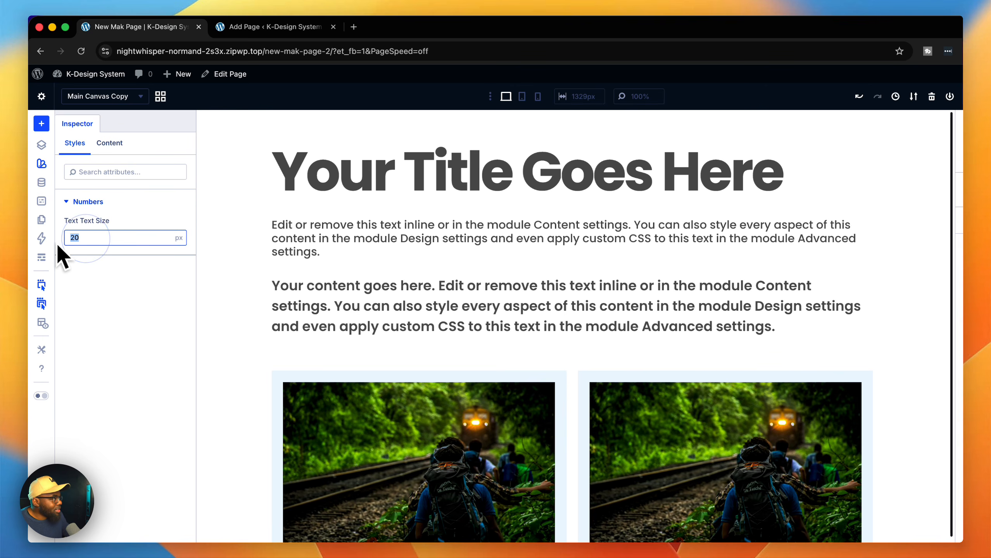
left_click(179, 238)
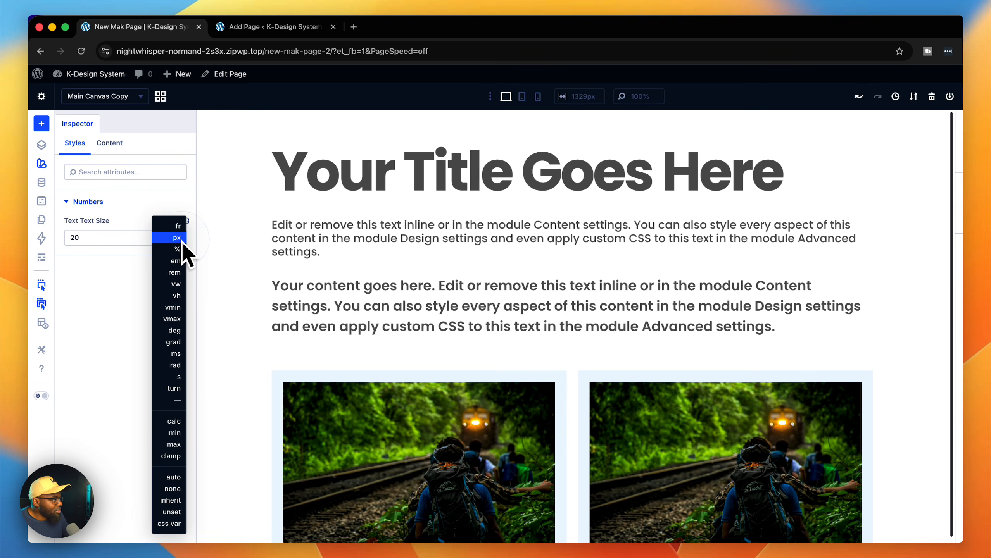
left_click(177, 272)
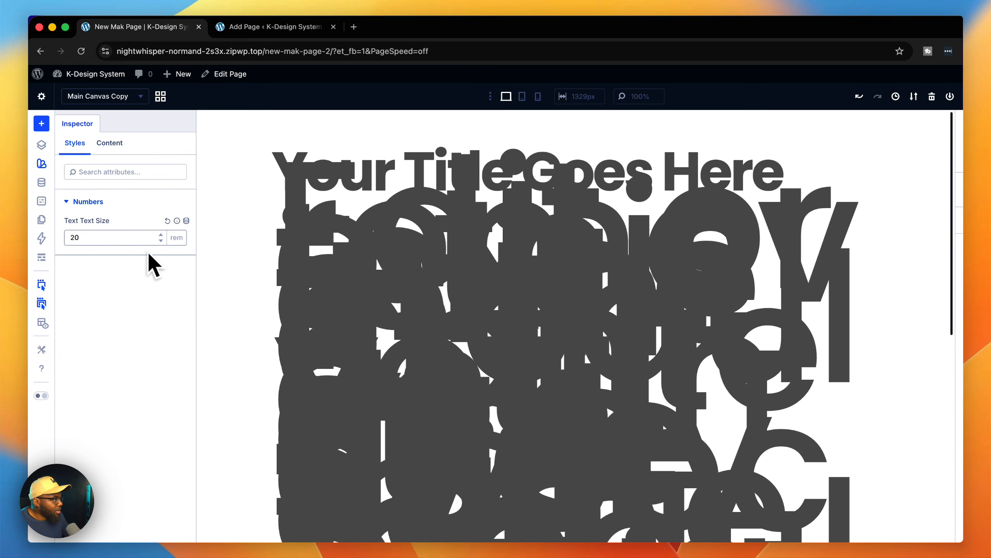
left_click(137, 242)
type("1")
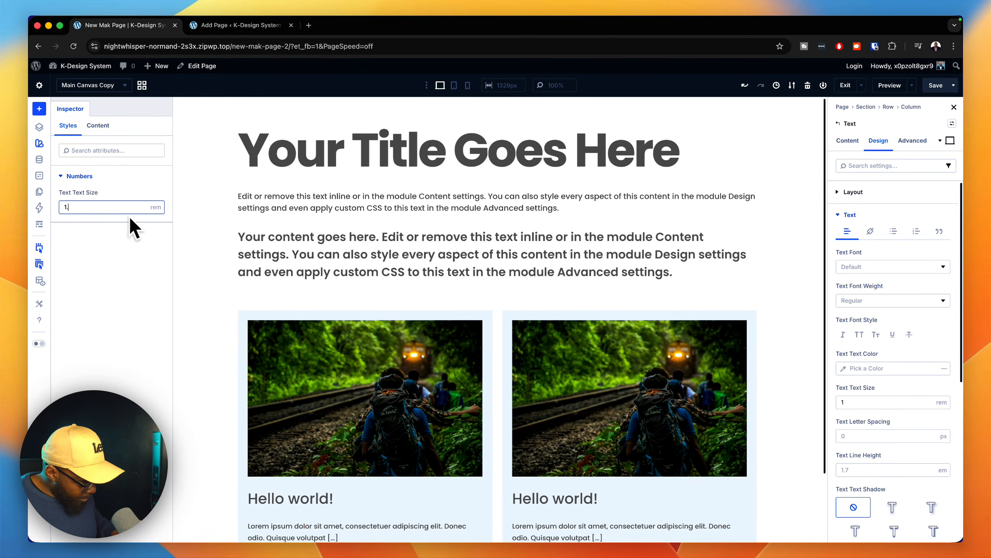
type(".2")
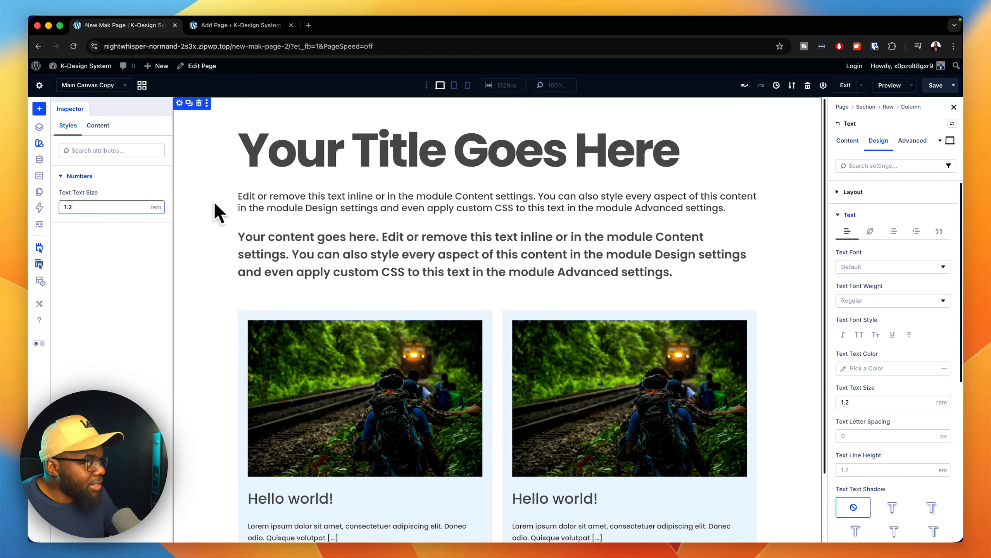
View the Text module's content attributes in the Inspector, including its body text, and close the Inspector.
left_click(101, 127)
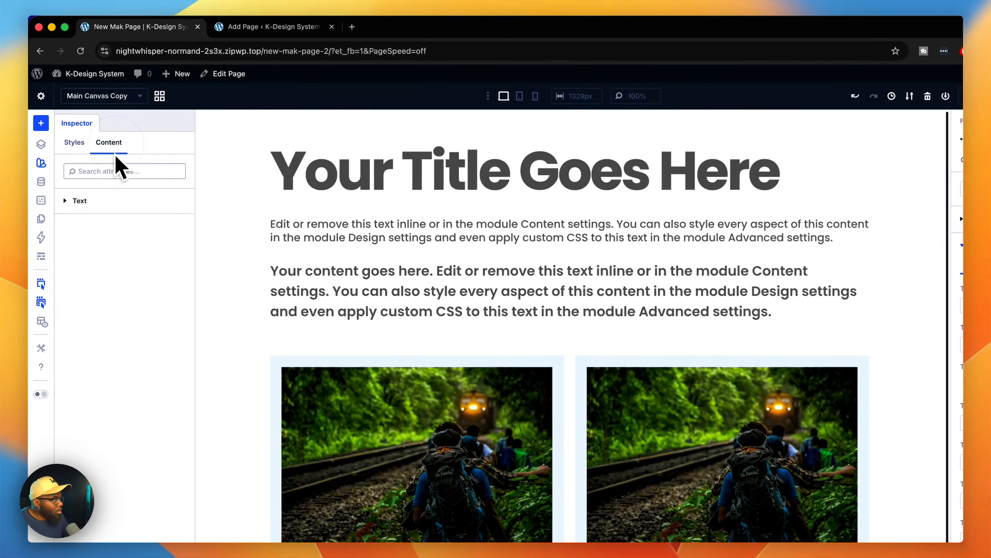
left_click(80, 202)
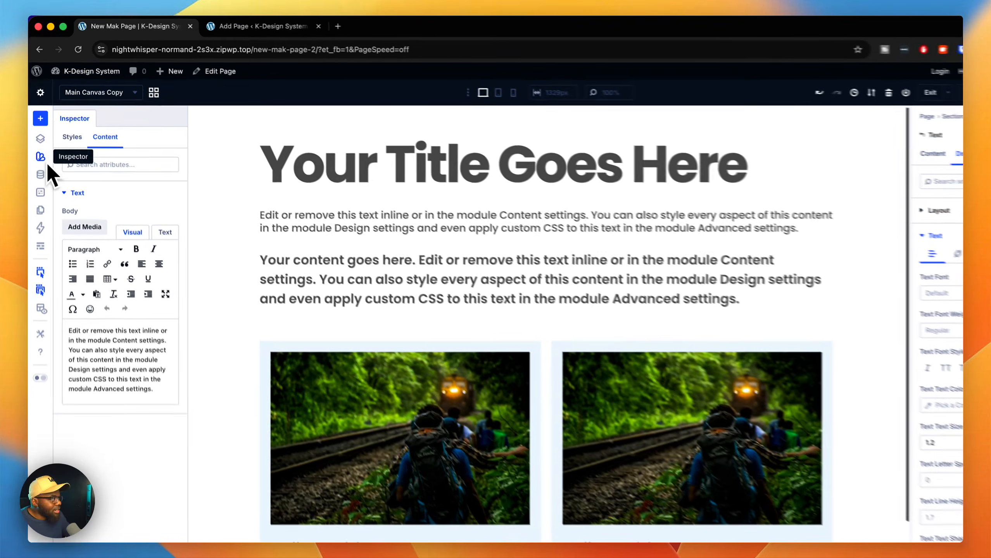
left_click(39, 143)
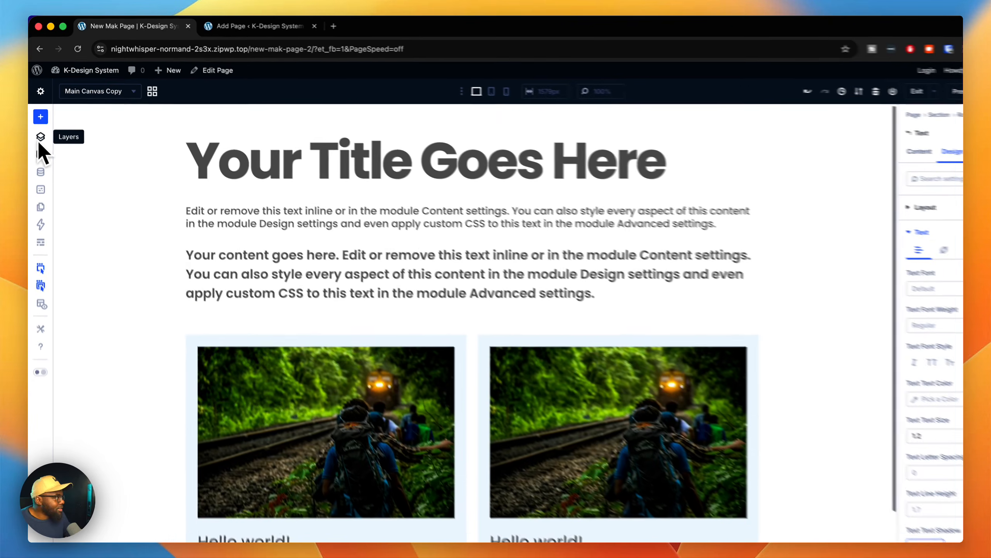
Delete the Text module directly below the heading using the layers list.
left_click(38, 132)
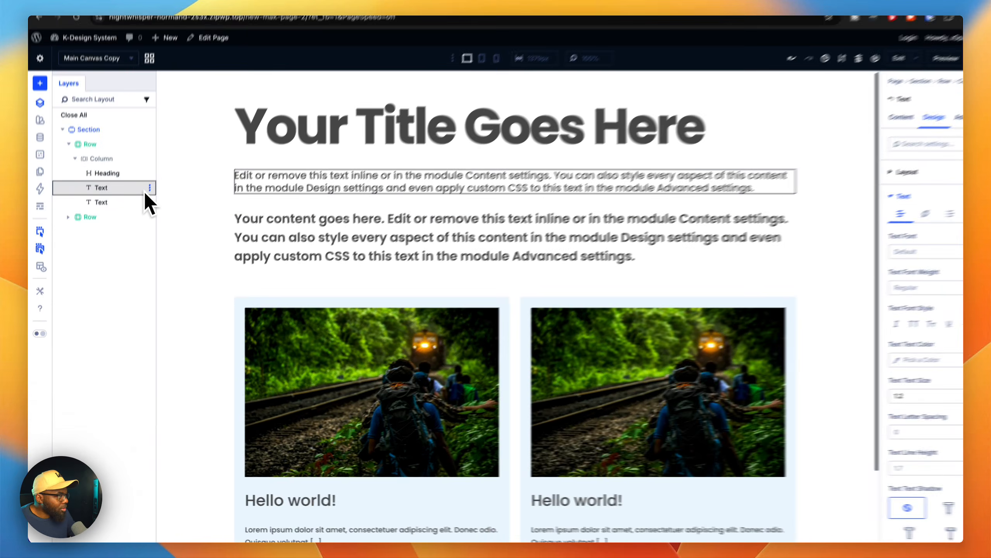
left_click(142, 207)
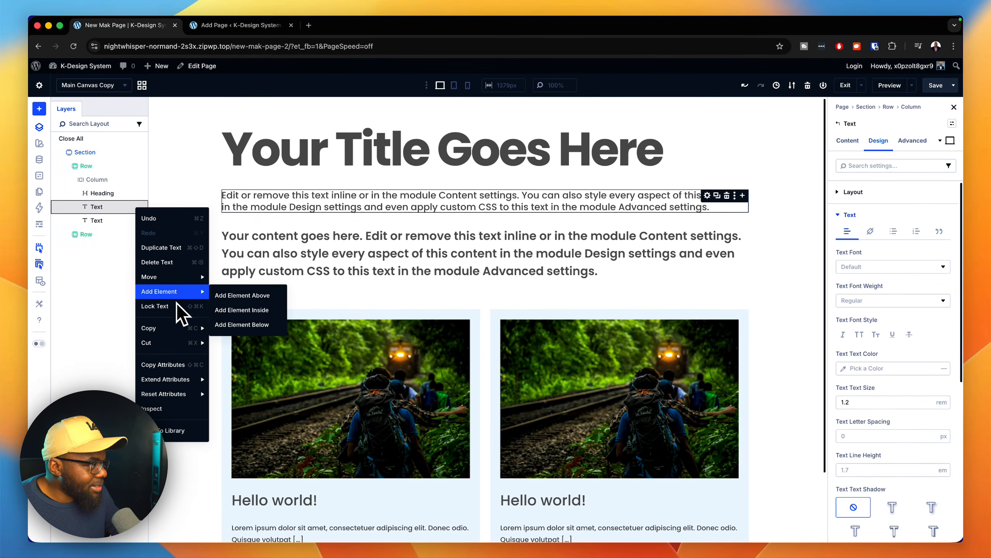
mouse_move(200, 246)
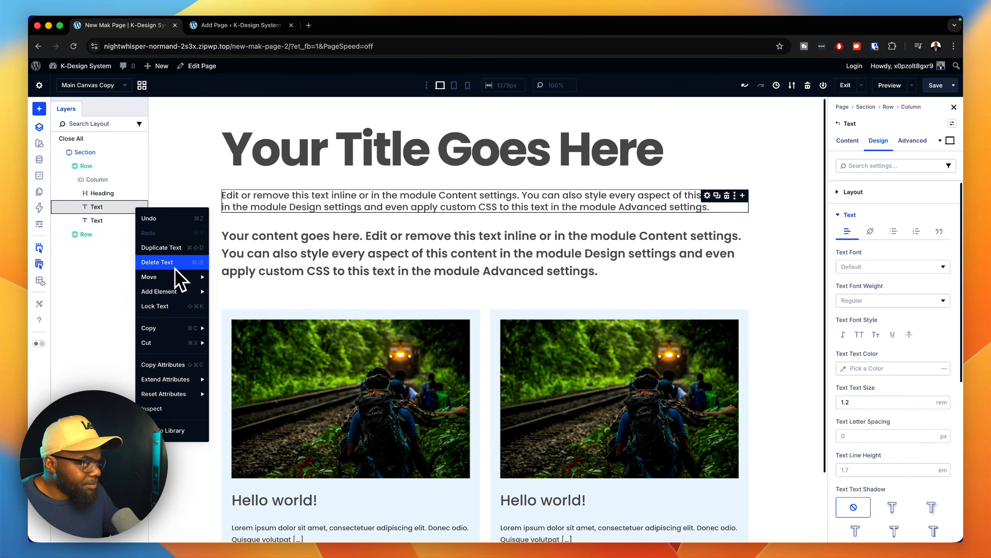
left_click(172, 262)
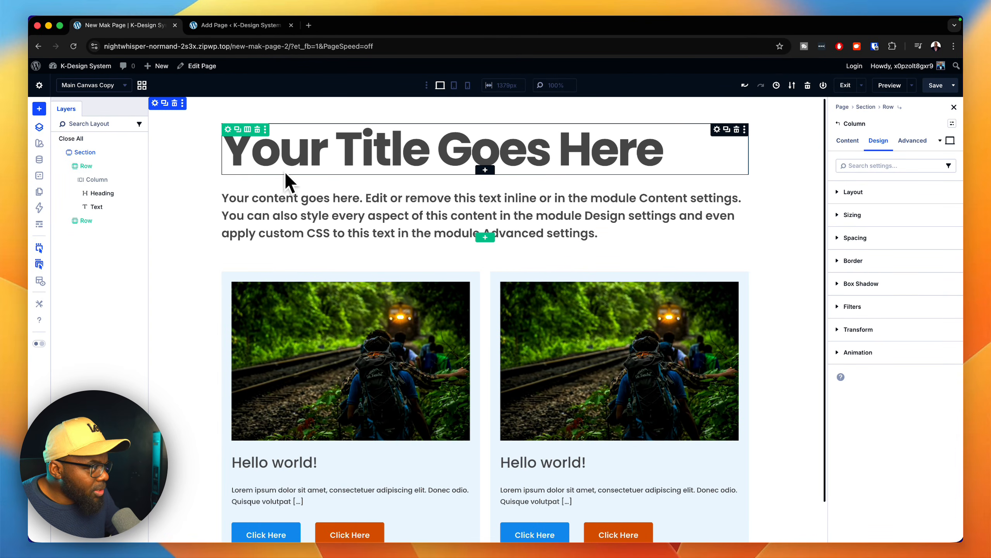
left_click(41, 129)
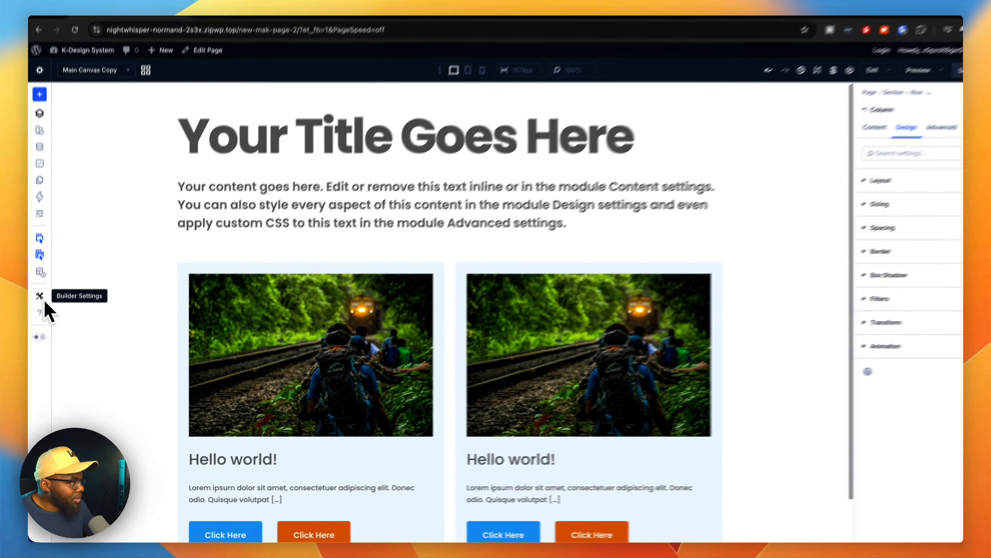
Open the Builder Settings and enlarge their window to review the available options.
left_click(42, 305)
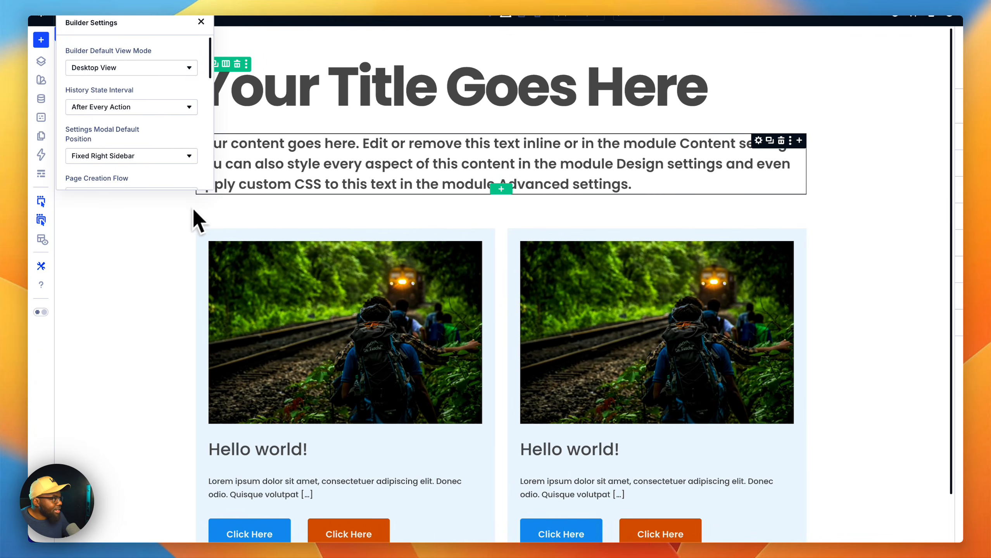
scroll(211, 186, "down", 4)
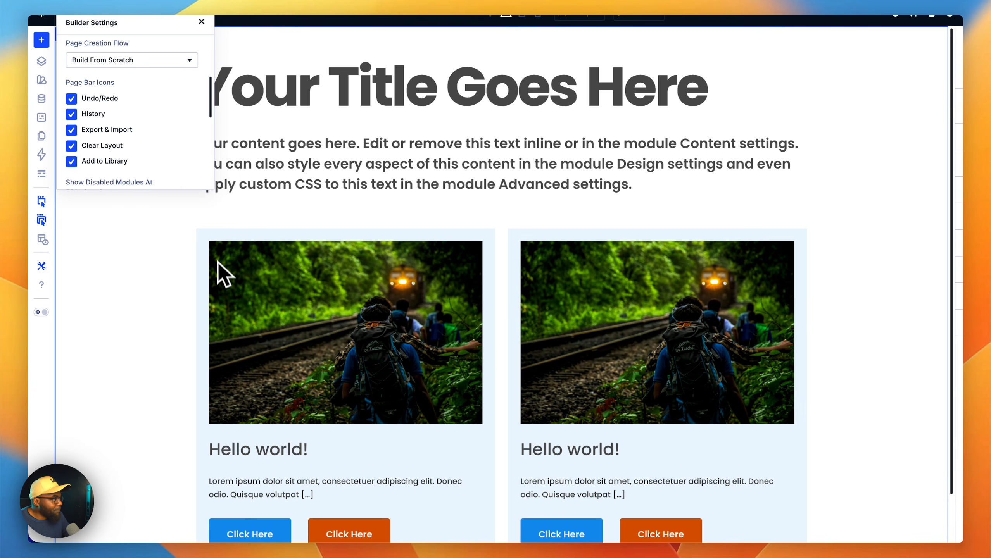
left_click_drag(214, 190, 334, 527)
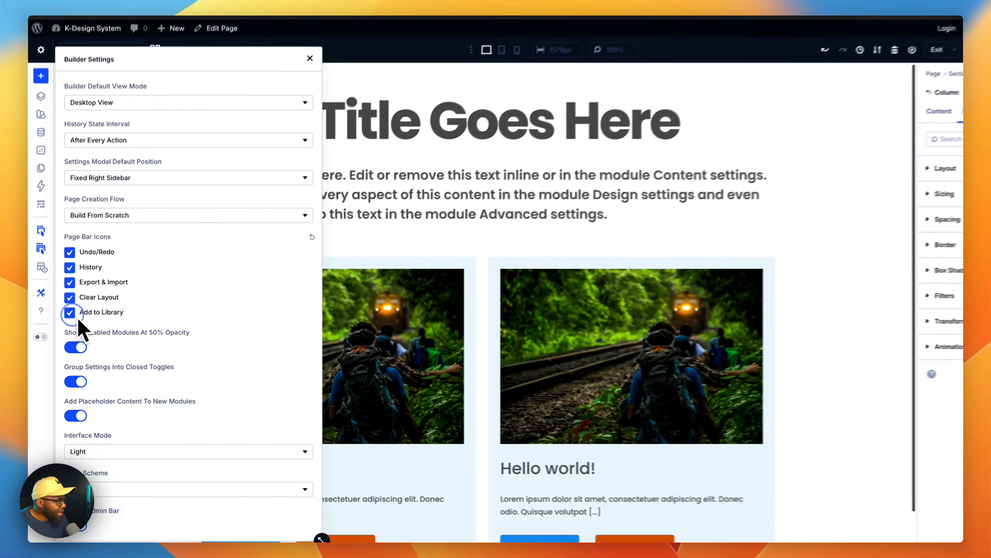
Disable the Undo/Redo, History, Export & Import, Clear Layout and Add to Library page bar icons in the Builder Settings.
left_click(65, 322)
left_click(65, 308)
left_click(66, 295)
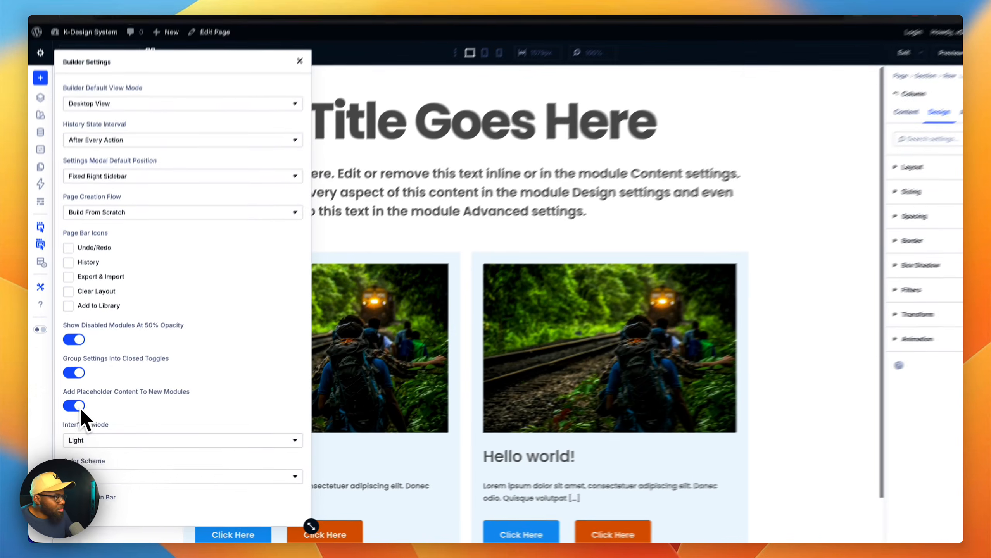
left_click(70, 416)
left_click(79, 398)
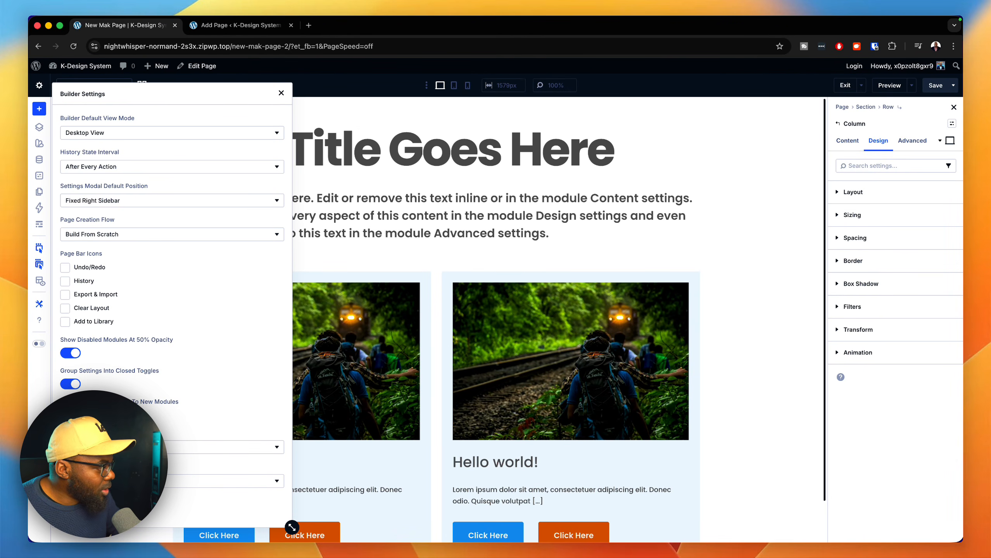
Try the Dark interface mode, restore it to Light, and close the Builder Settings.
left_click(109, 447)
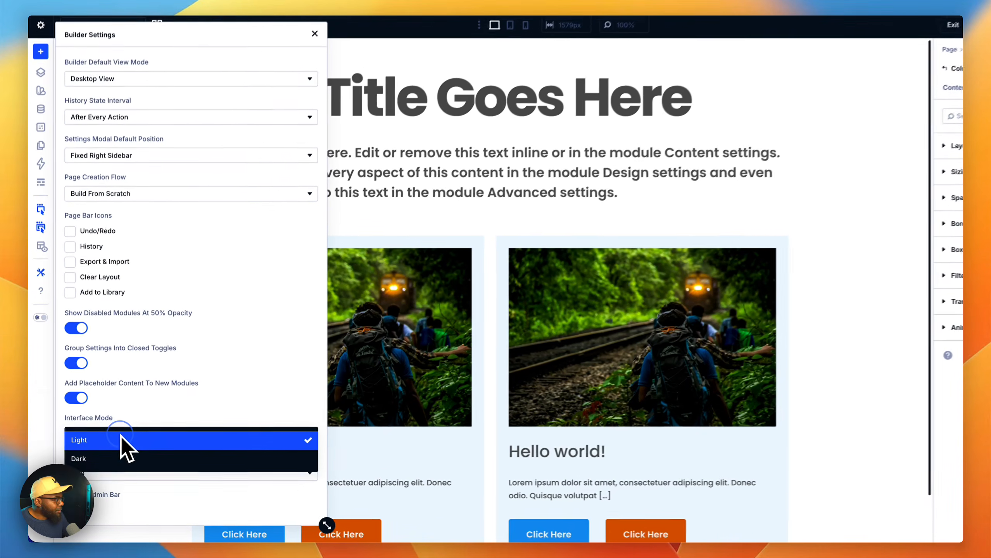
left_click(105, 466)
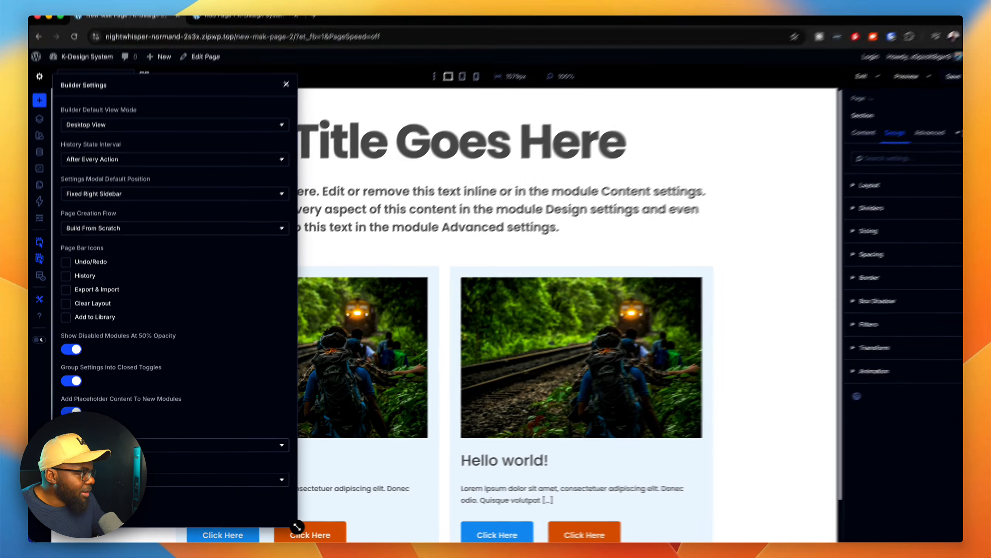
left_click(87, 446)
left_click(88, 449)
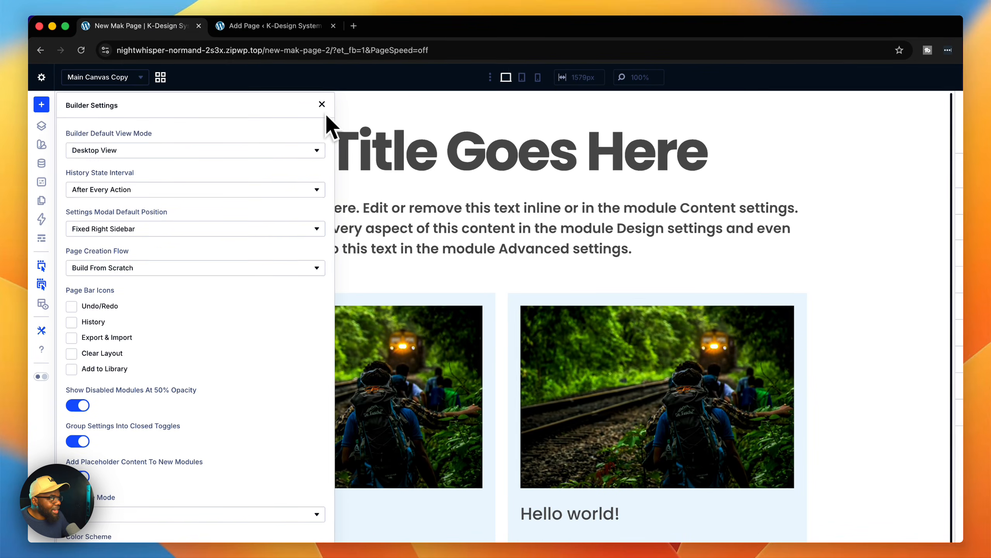
left_click(323, 106)
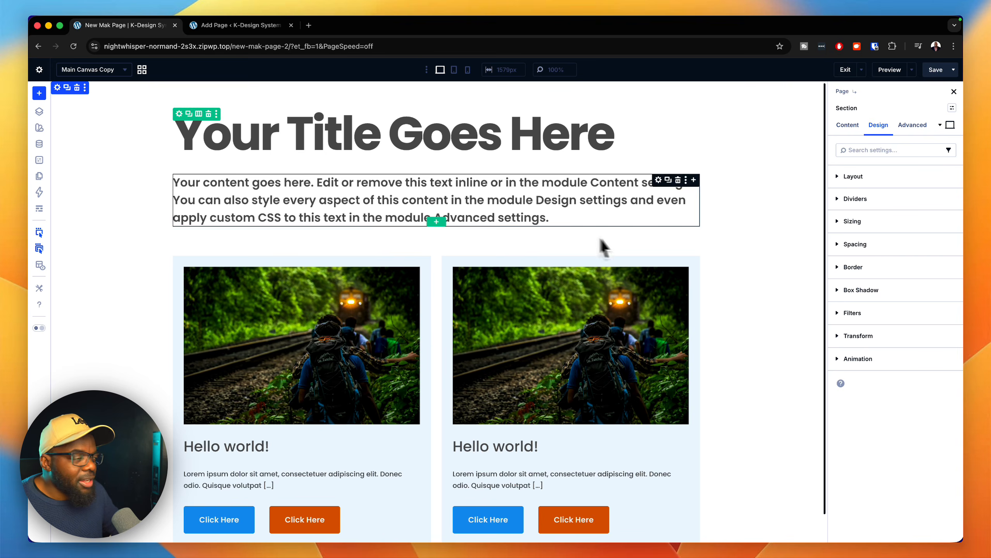
Examine the page's section, row, group and module structure in Wireframe View and return to the visual layout.
left_click(41, 211)
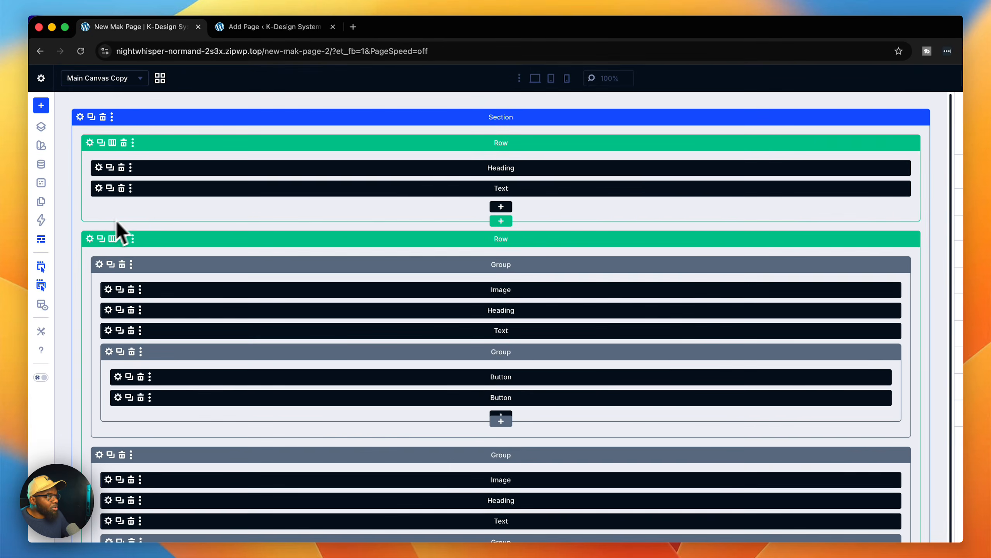
left_click(168, 117)
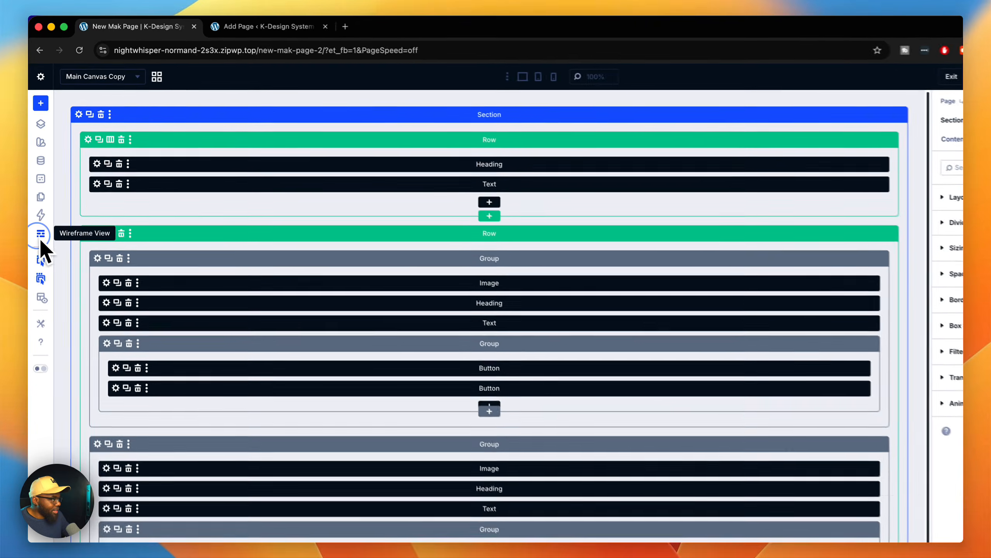
left_click(39, 209)
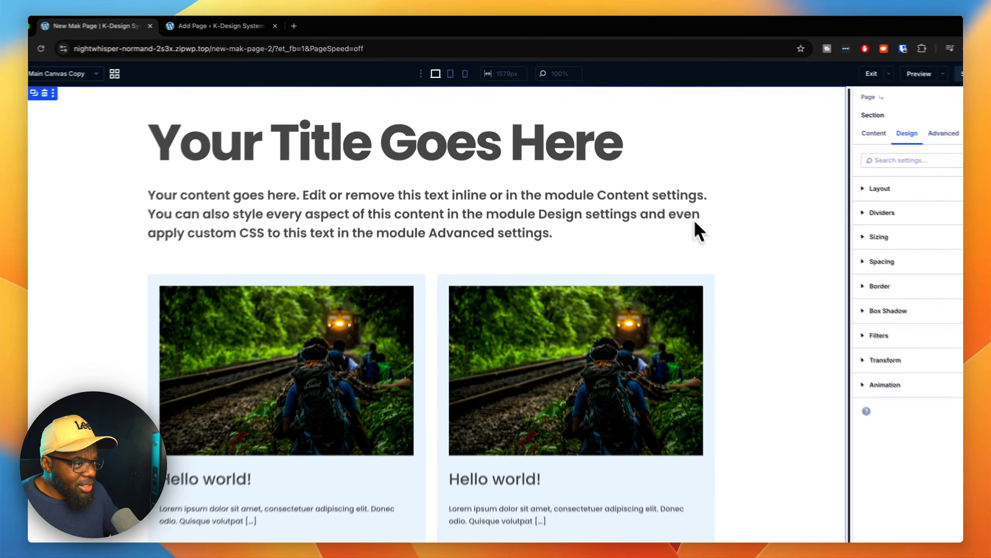